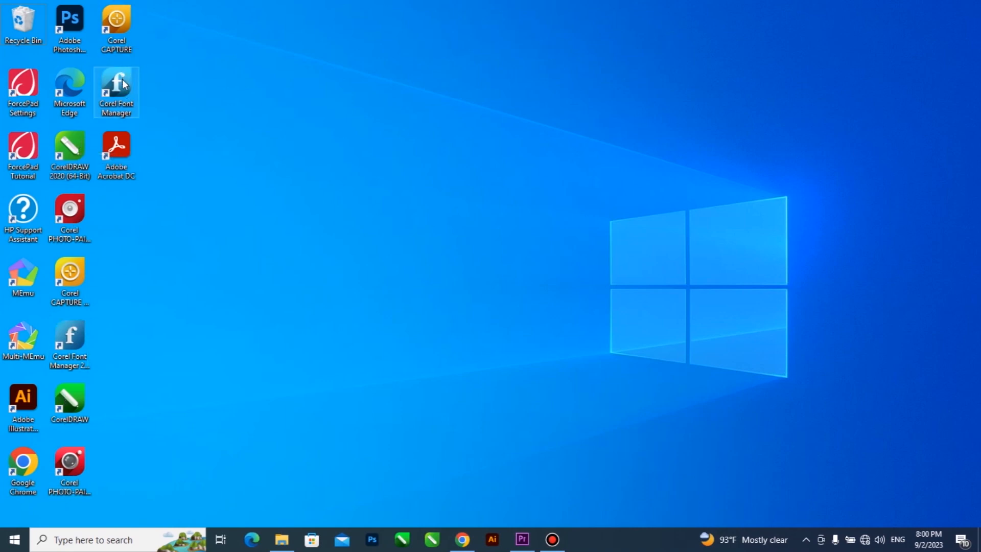
click(14, 539)
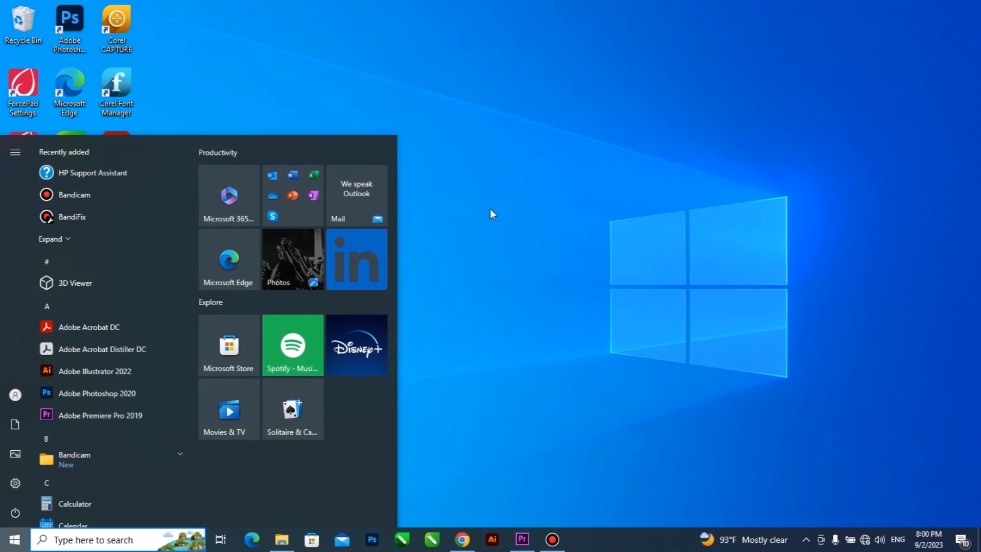
click(563, 150)
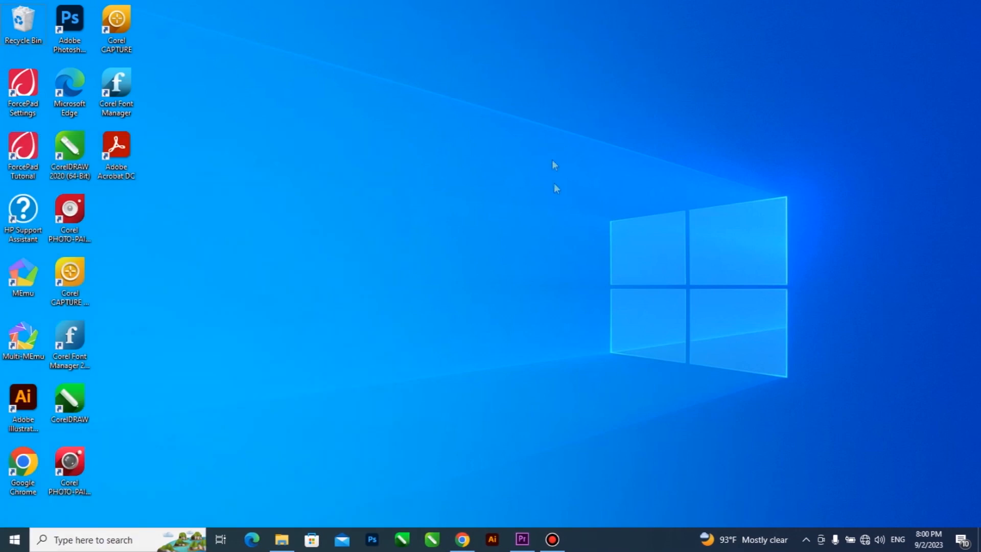
right_click(70, 401)
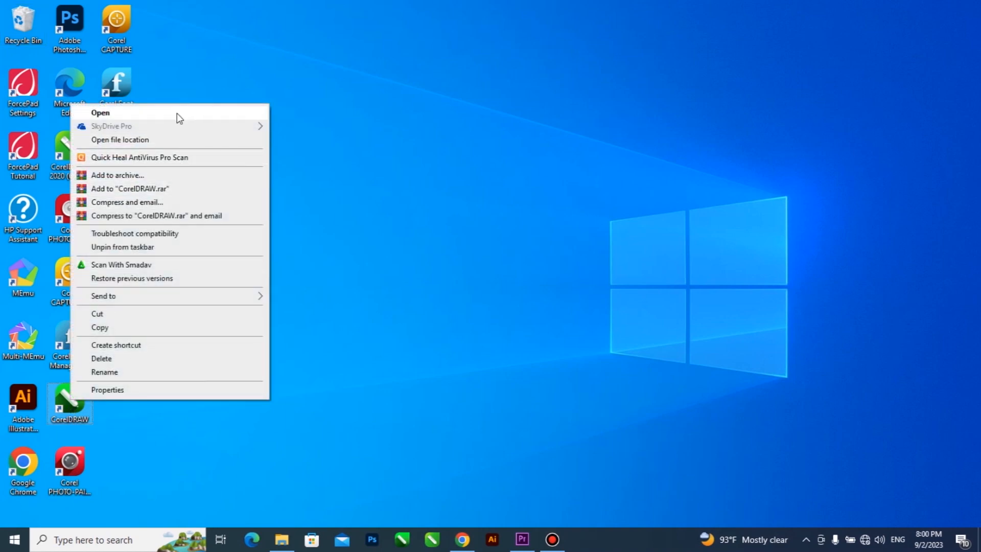
click(422, 207)
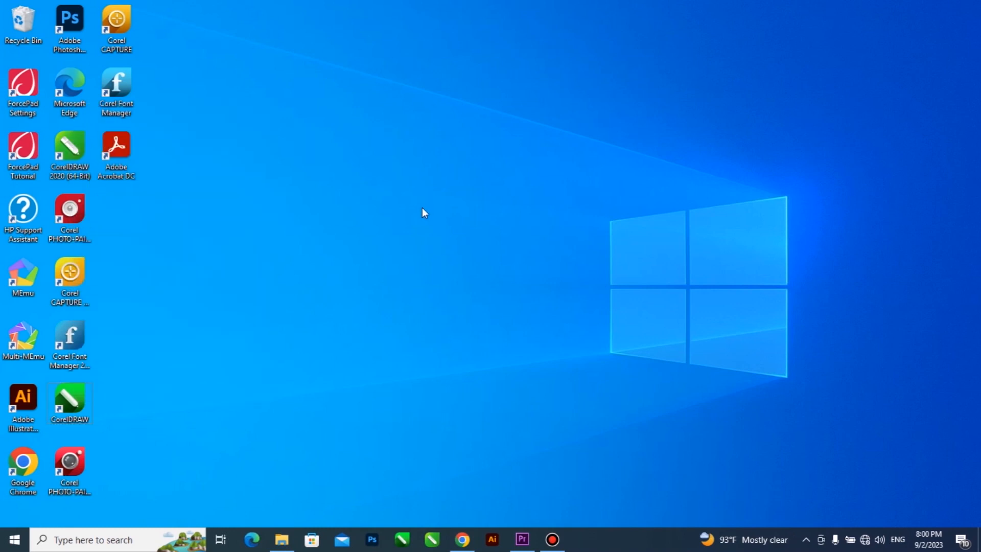
Launch CorelDRAW from the desktop and start a new document from the welcome screen
double_click(67, 399)
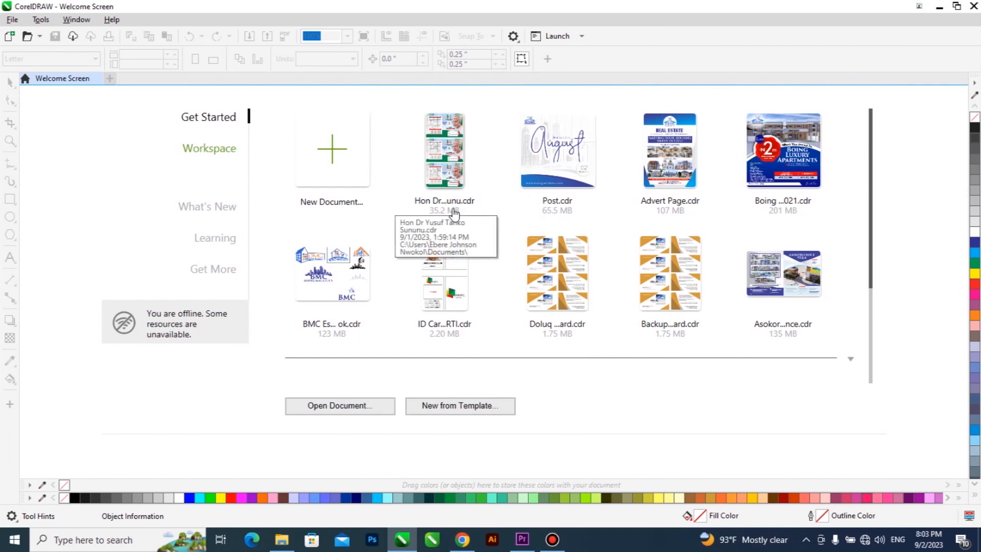
click(331, 161)
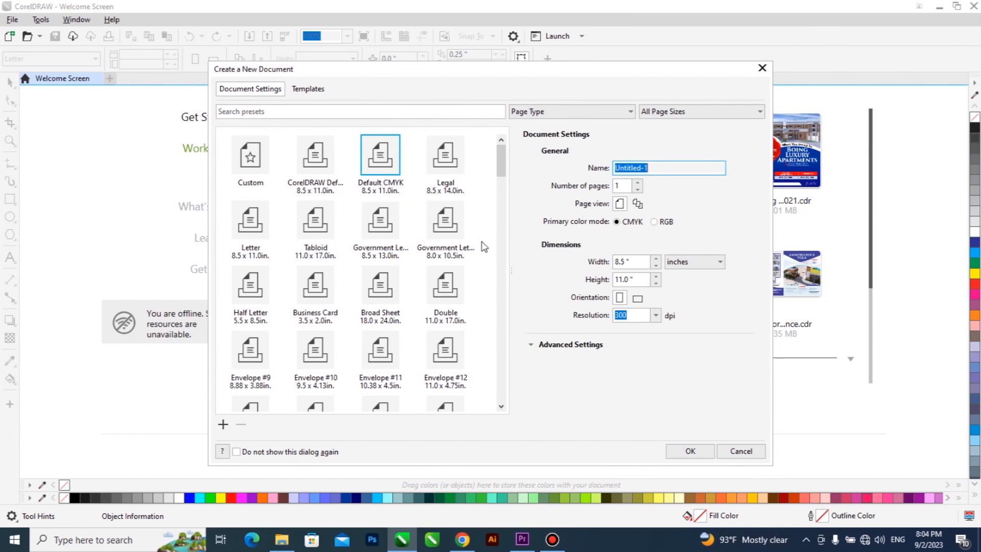
Examine the new document's name, measurement units, resolution and advanced colour settings
drag(499, 174, 504, 202)
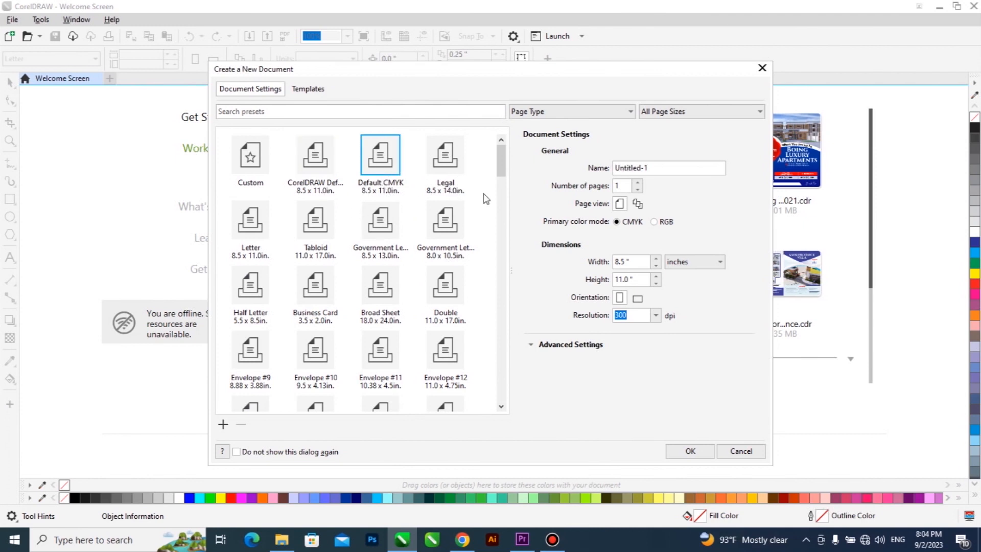
double_click(651, 168)
click(651, 169)
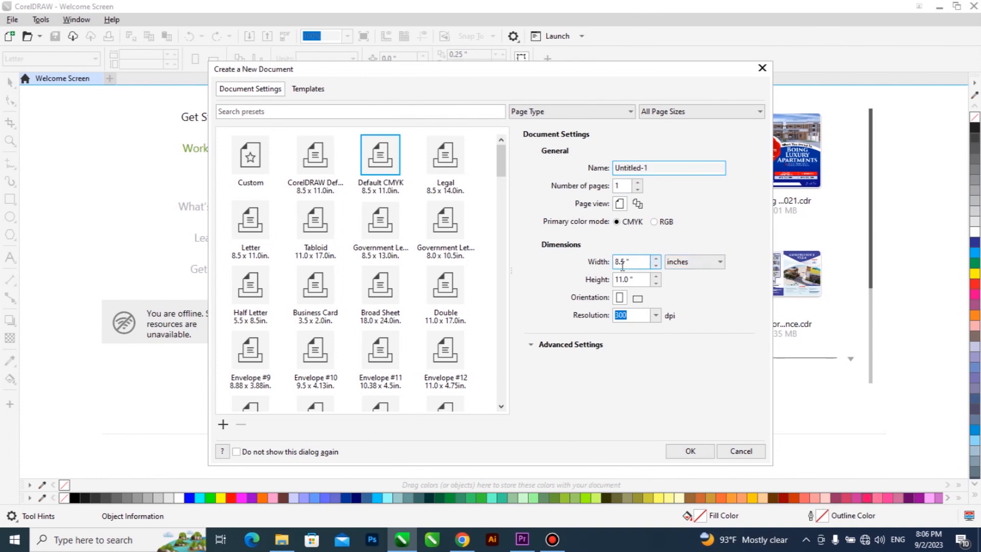
click(688, 262)
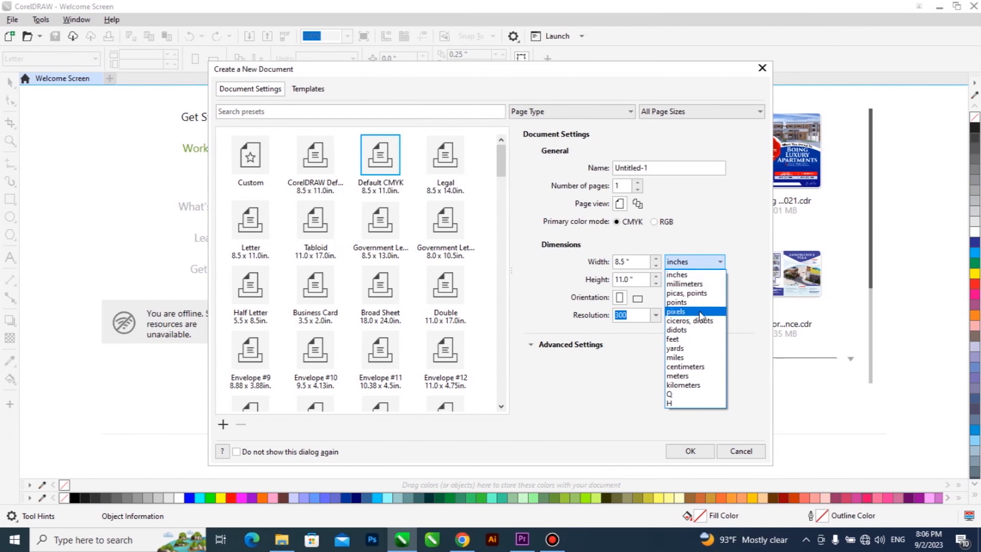
click(638, 366)
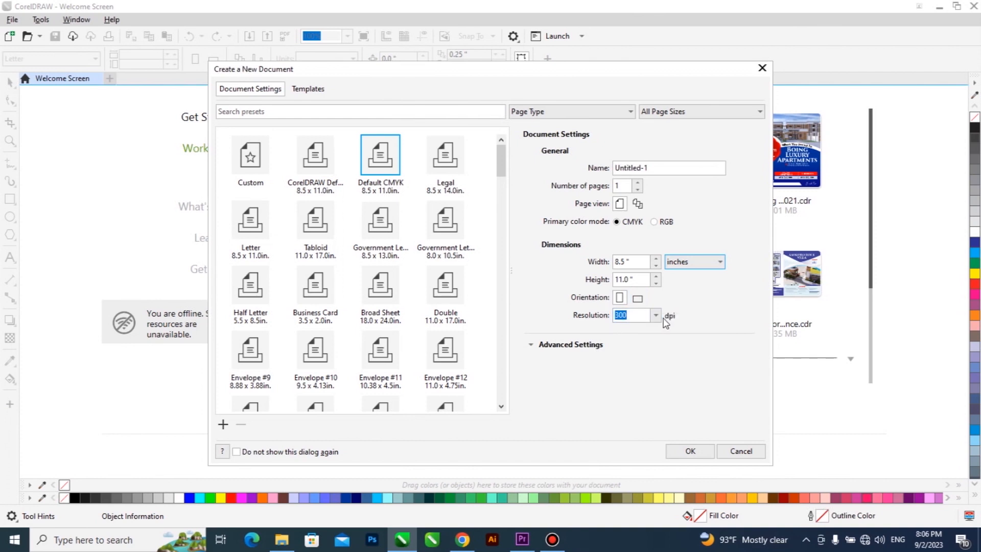
click(637, 316)
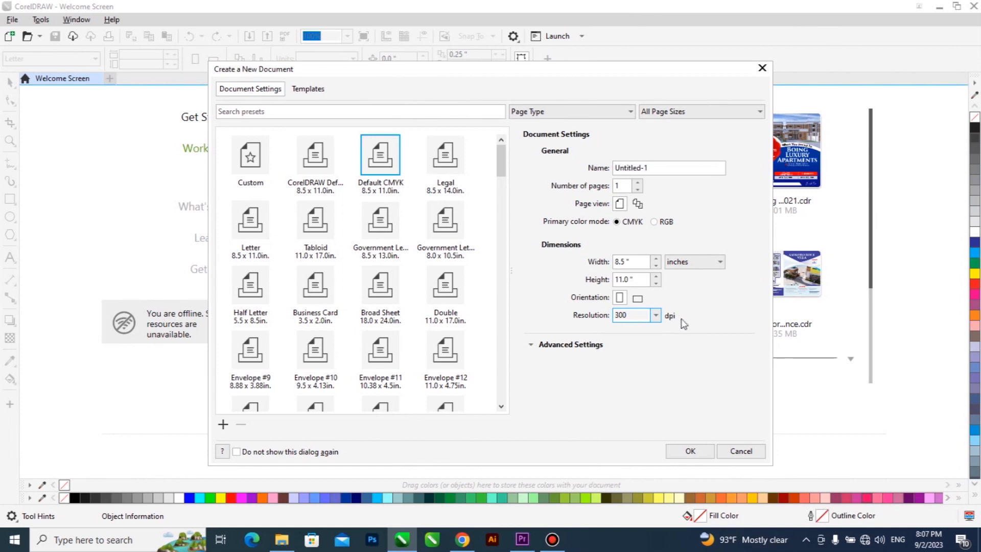
click(532, 345)
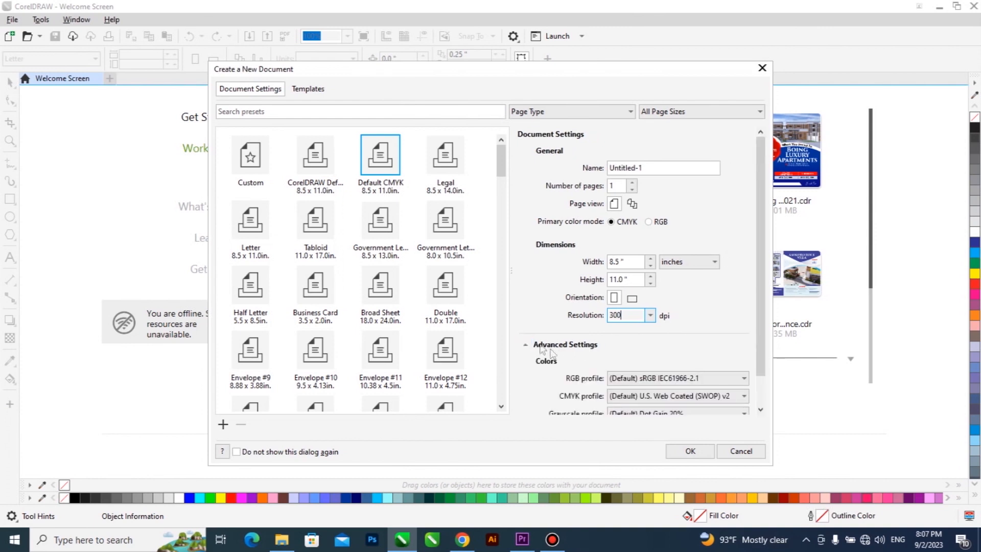
scroll(528, 331, down, 1)
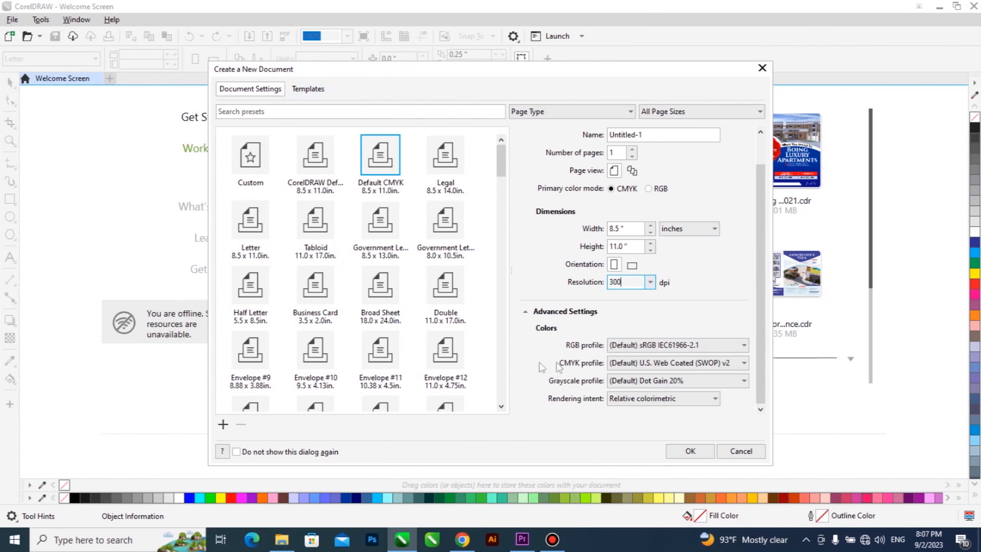
Create the document from the Tabloid preset, 11 x 17 inches, in CMYK at 300 dpi
click(325, 163)
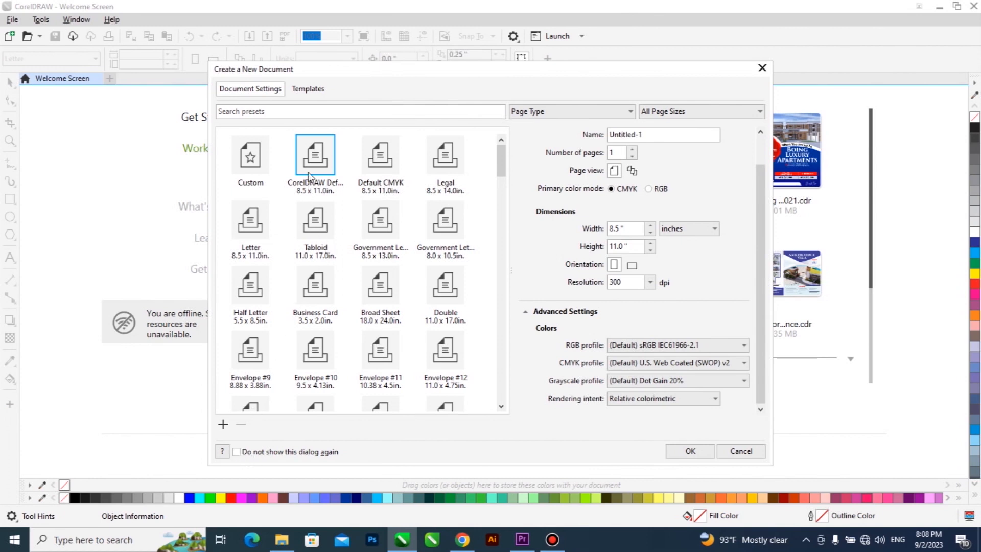
click(306, 211)
mouse_move(499, 159)
mouse_down()
mouse_move(502, 190)
mouse_move(501, 158)
mouse_up()
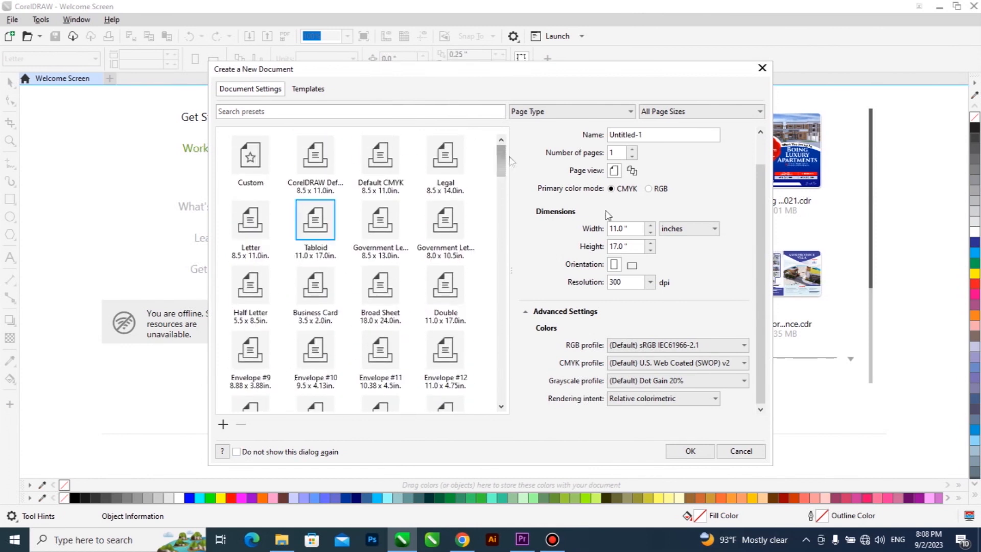
scroll(759, 230, up, 1)
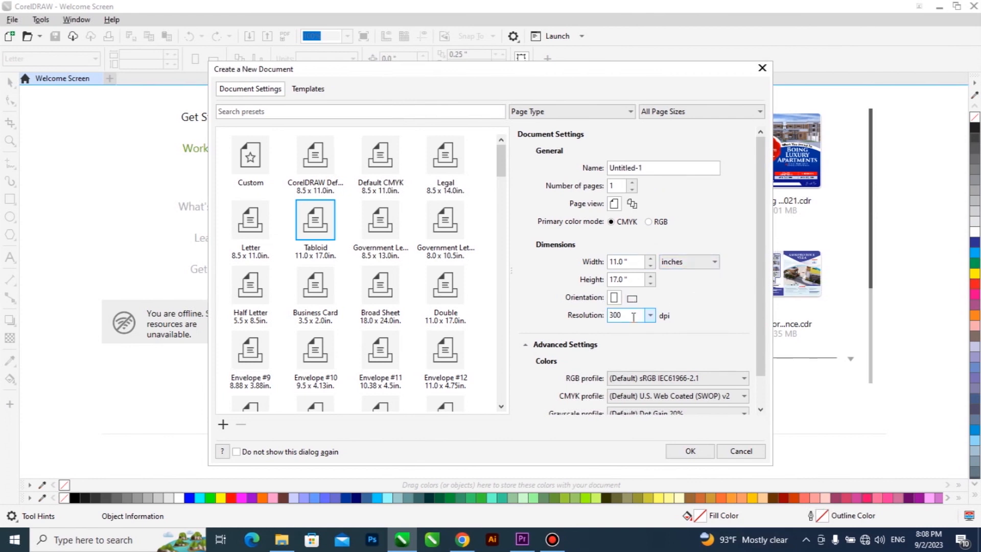
scroll(762, 226, down, 1)
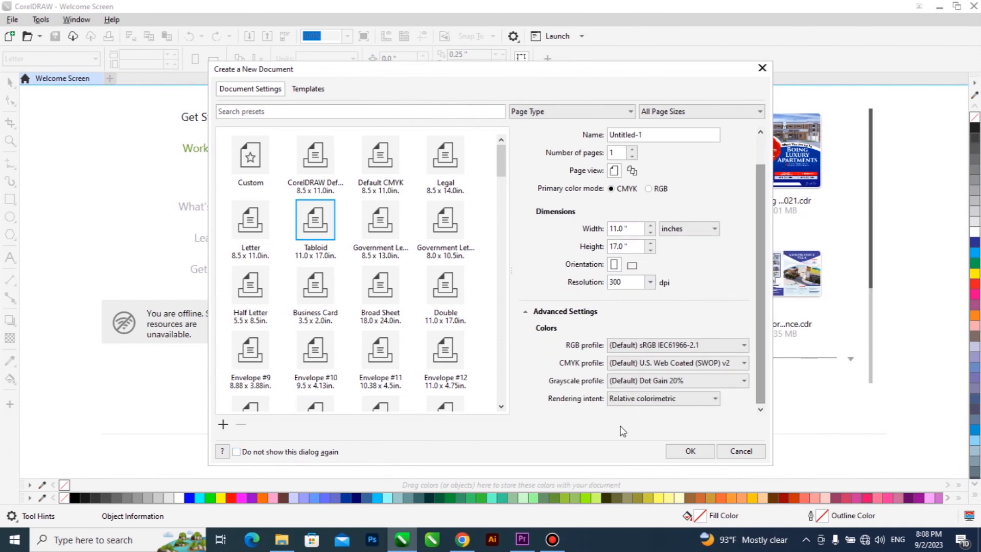
click(688, 449)
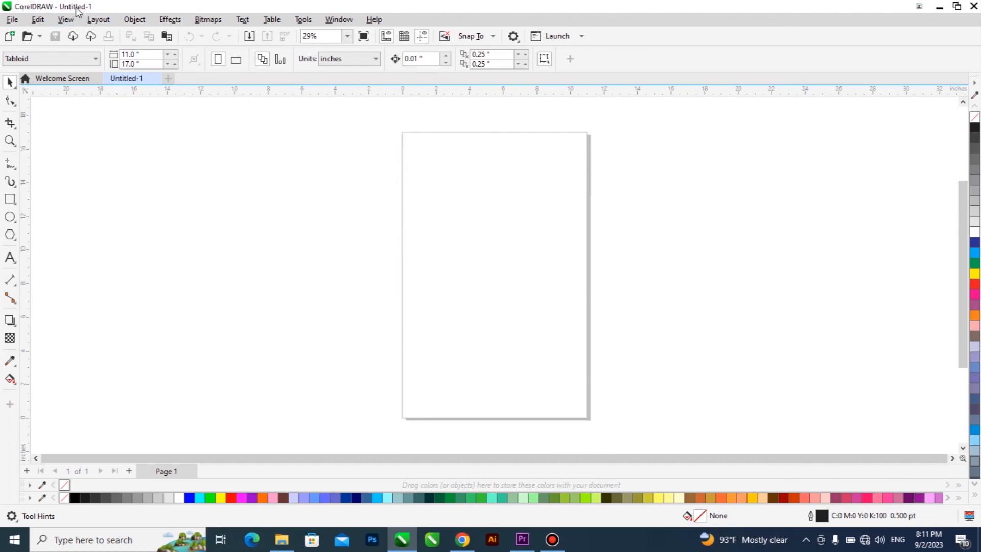
click(74, 78)
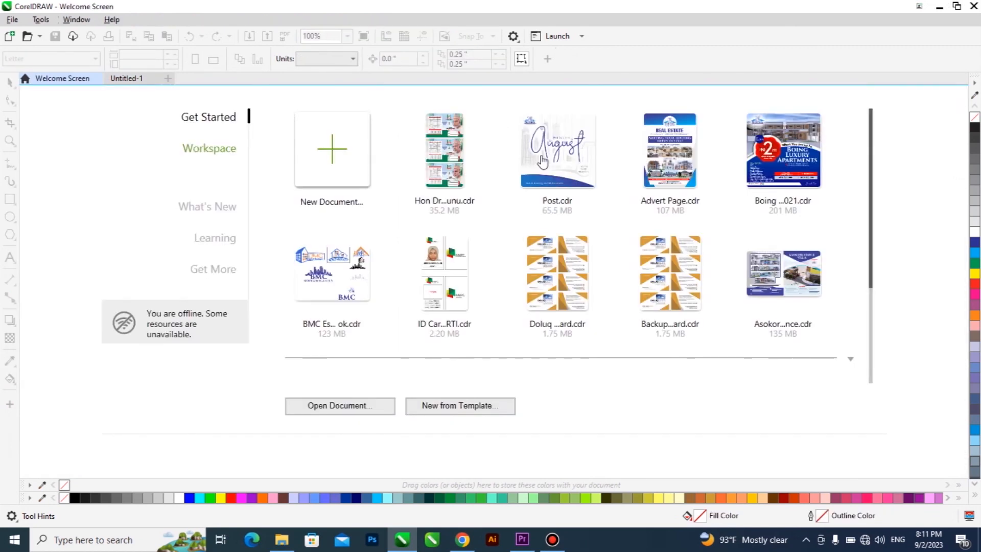
click(338, 160)
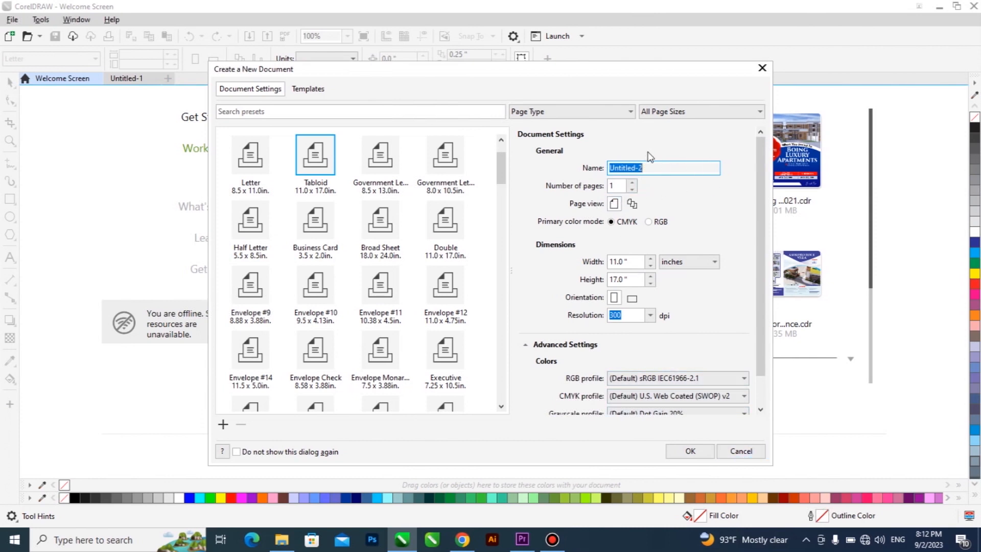
click(740, 451)
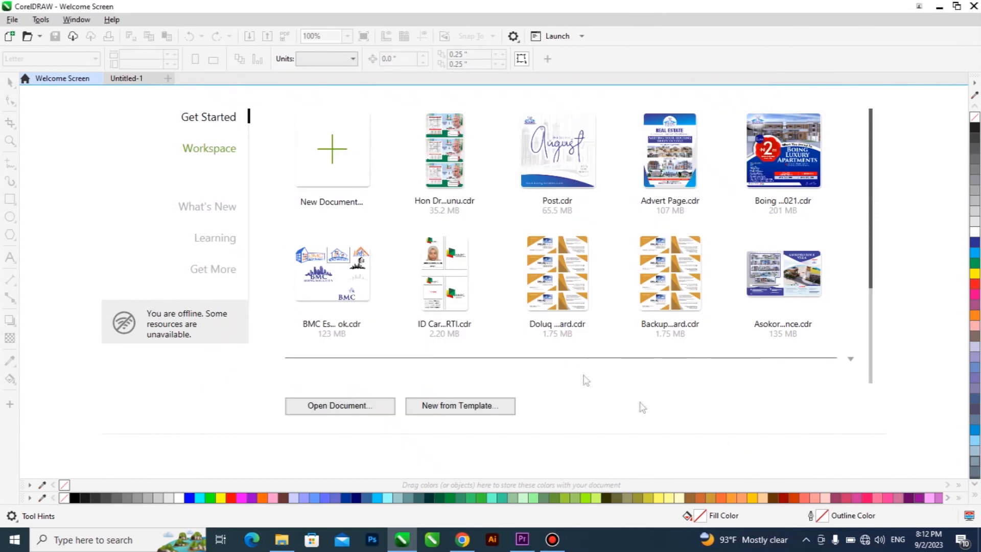
click(133, 79)
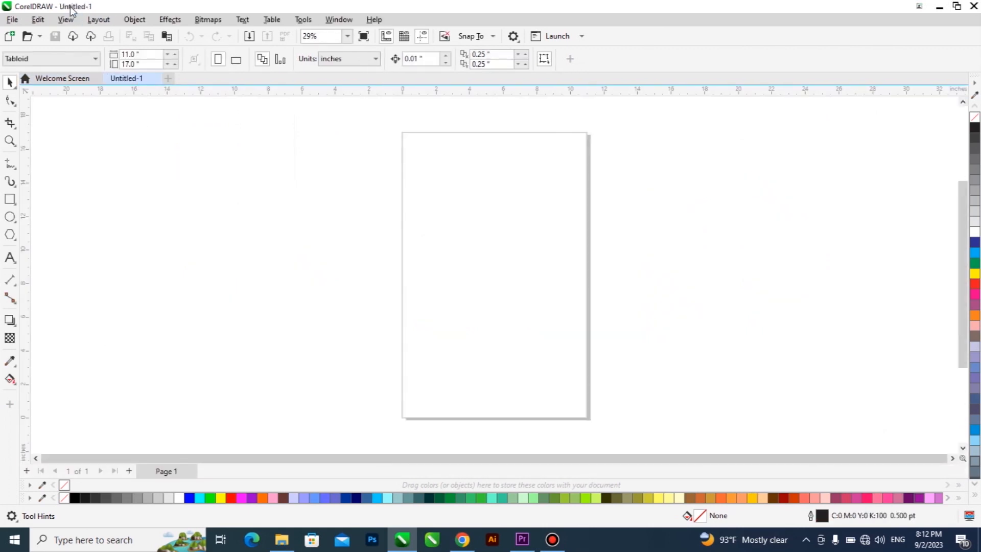
Create a second document from the welcome screen with the same Tabloid 11 x 17 inch settings
click(60, 82)
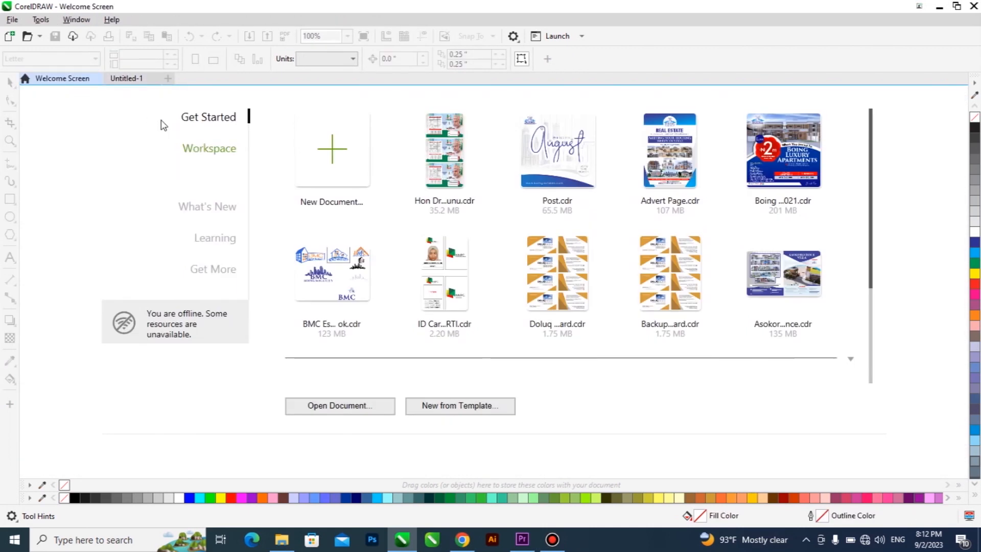
click(341, 153)
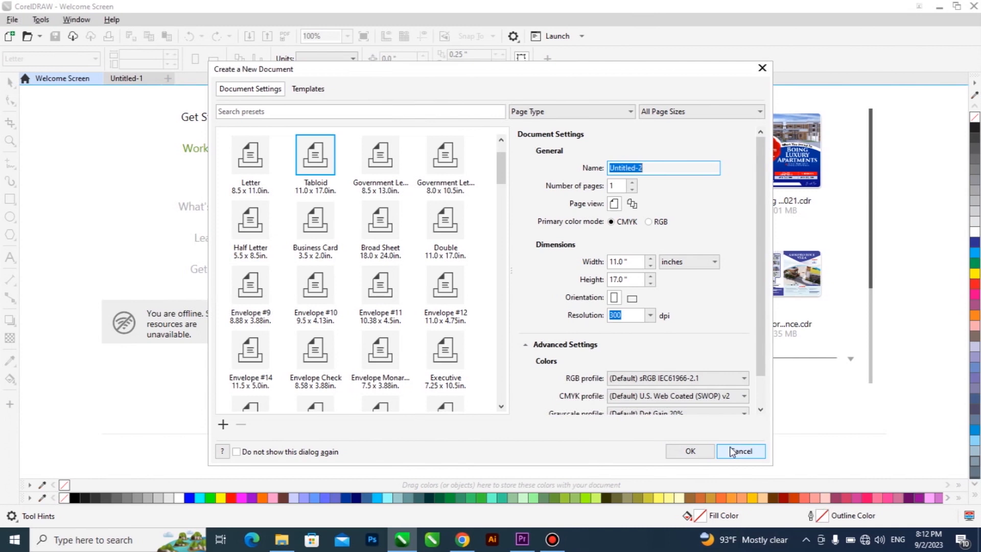
click(690, 451)
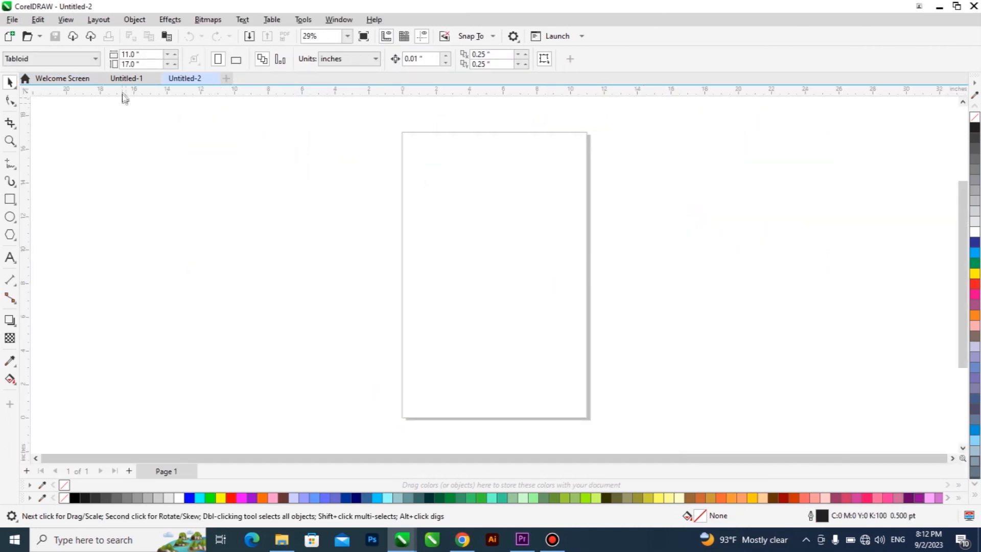
Switch between the two open documents and close the second one
click(127, 82)
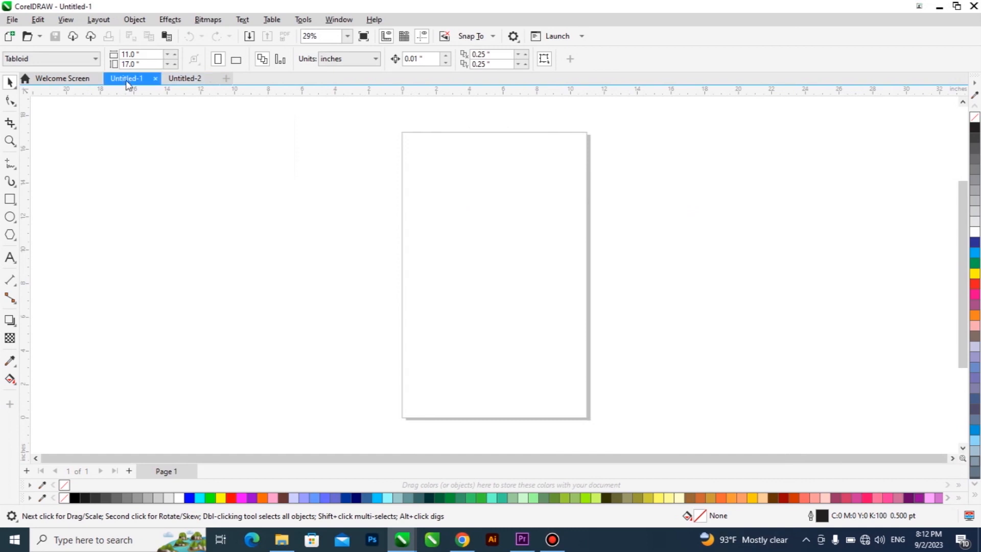
click(188, 80)
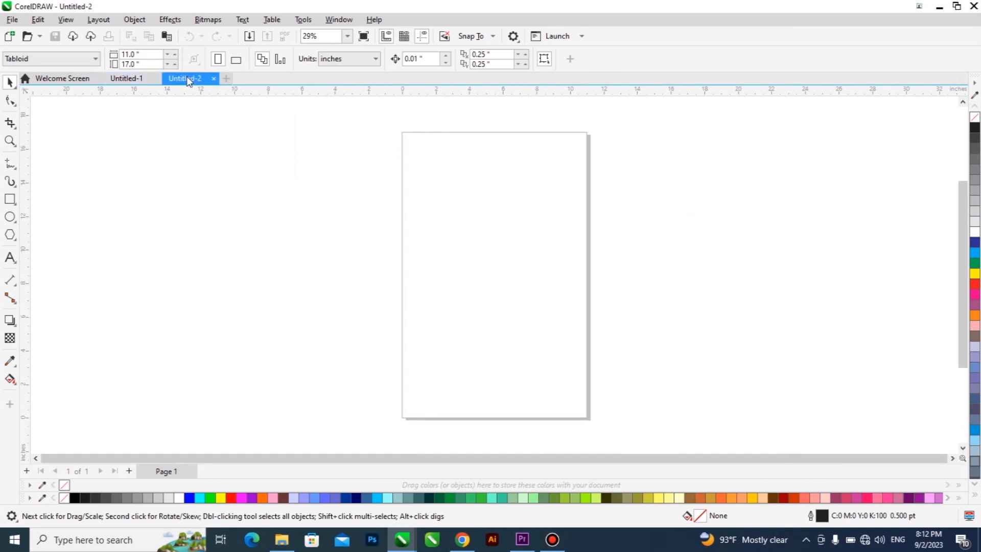
click(214, 78)
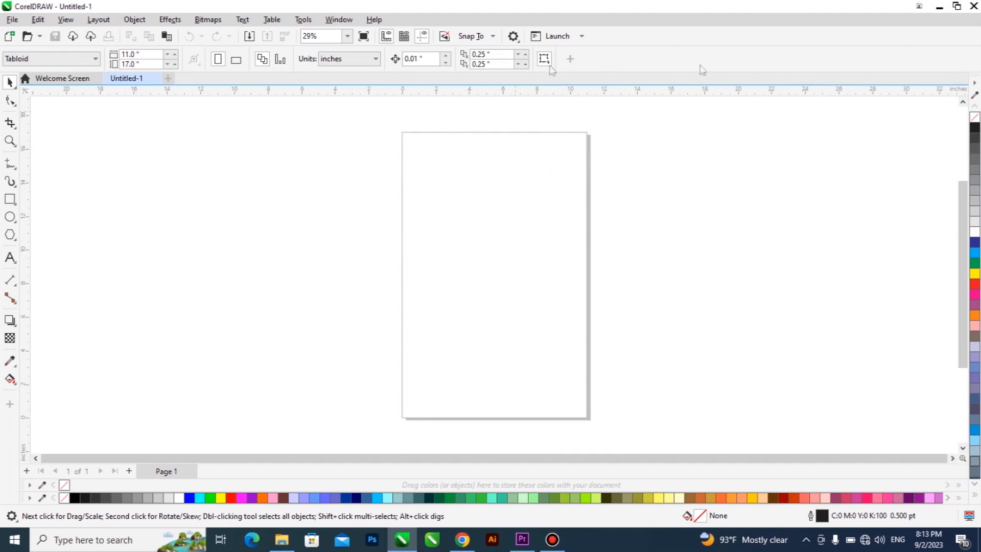
Examine which toolbars are available and enabled in the workspace, leaving the selection as it is
right_click(650, 60)
click(609, 53)
right_click(609, 52)
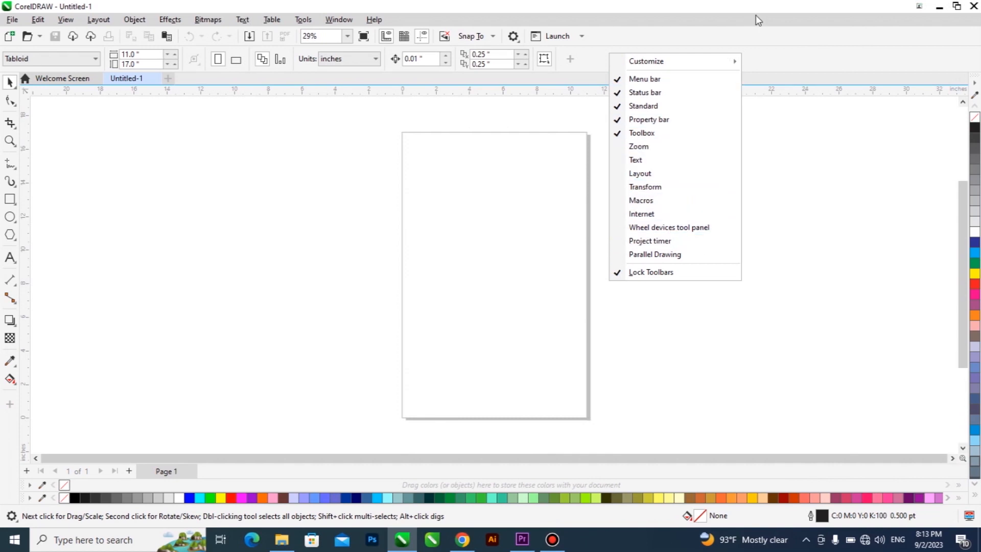
click(760, 34)
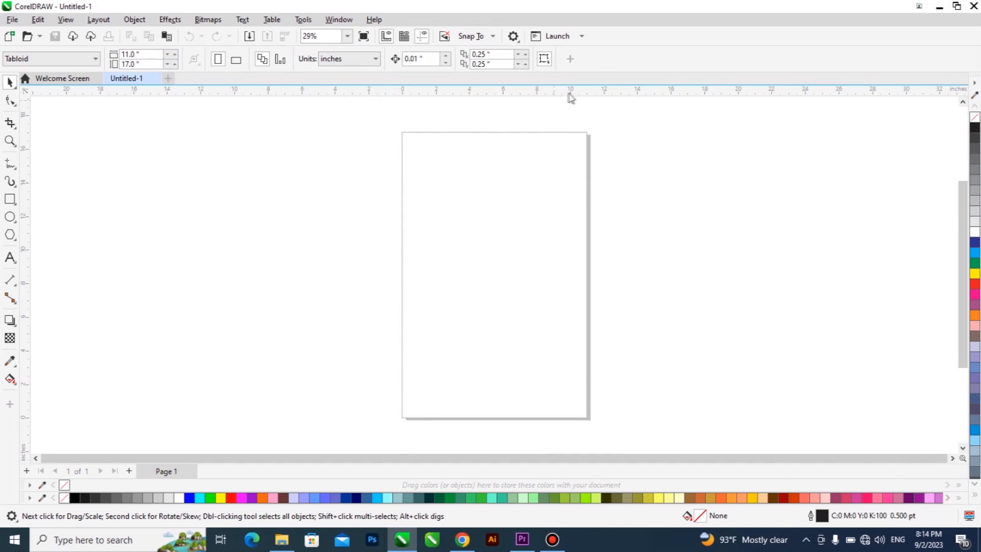
Unlock the workspace toolbars and lock them again
right_click(636, 53)
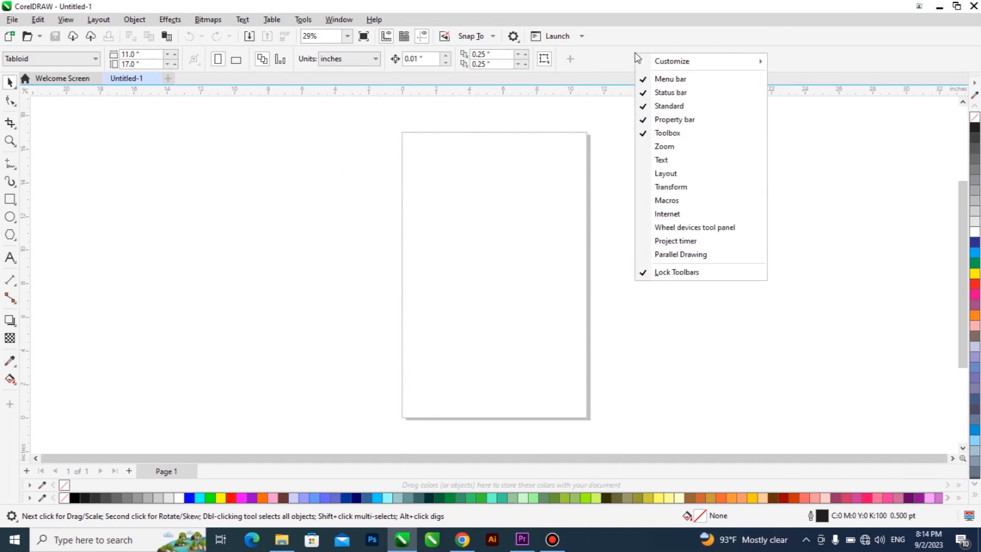
click(667, 272)
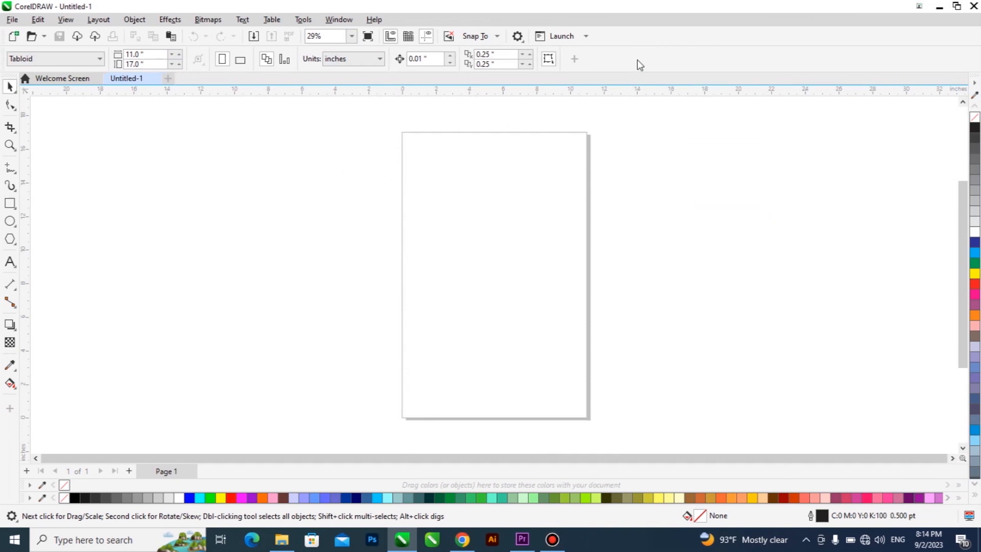
right_click(608, 57)
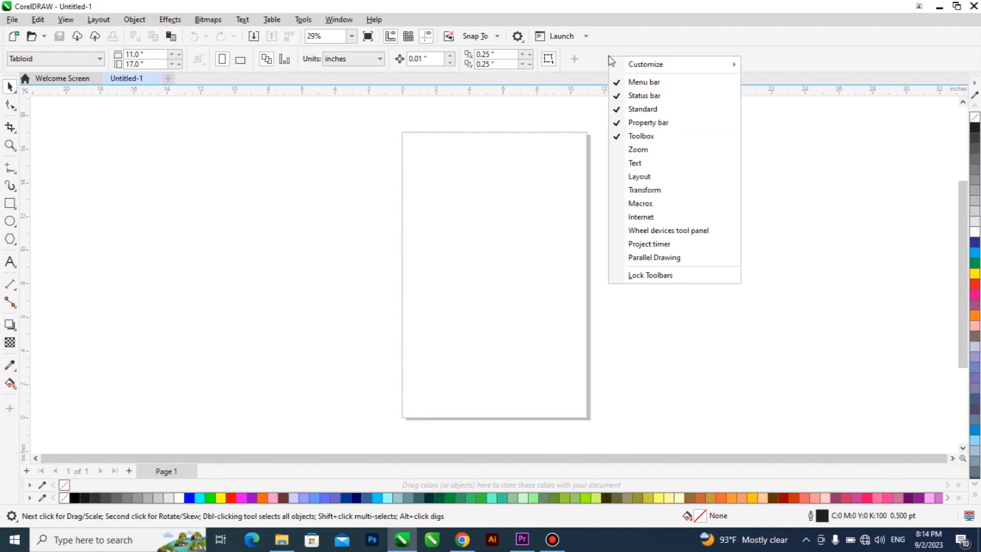
click(678, 278)
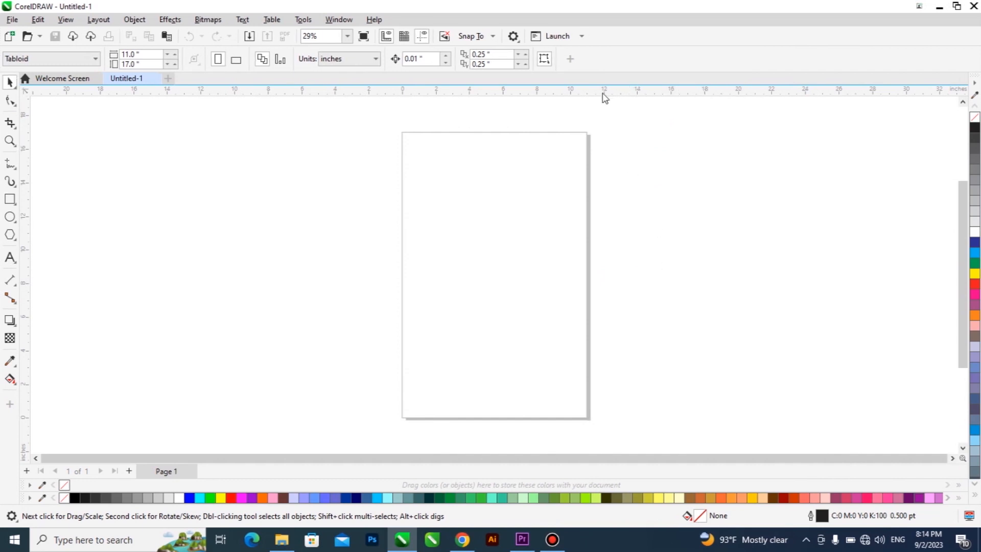
Unlock the workspace toolbars and check the list of available toolbars
right_click(606, 59)
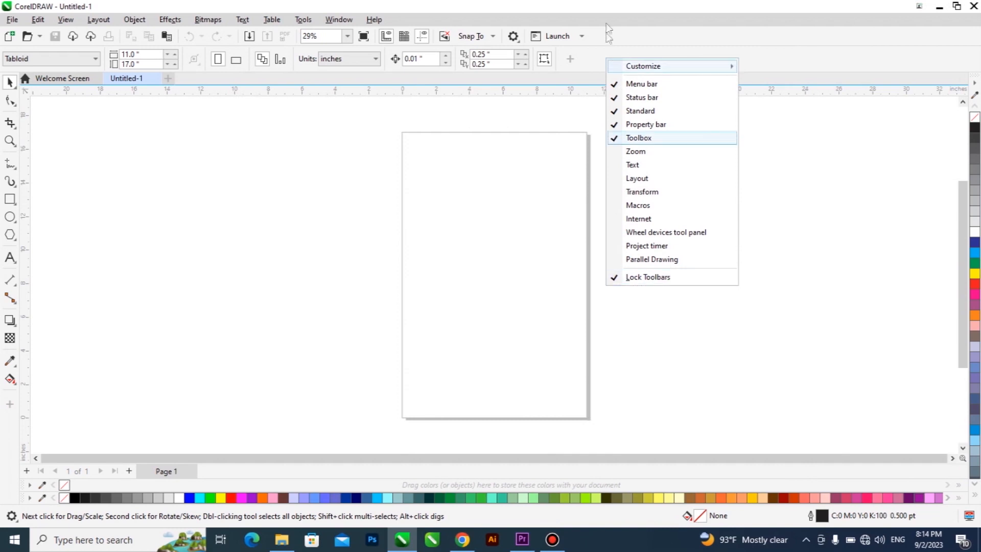
key(Escape)
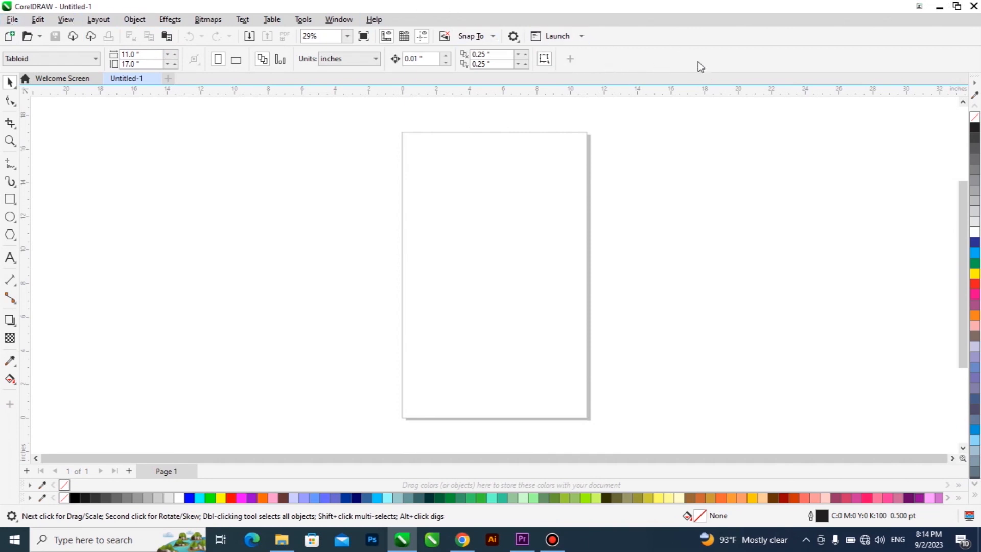
right_click(618, 58)
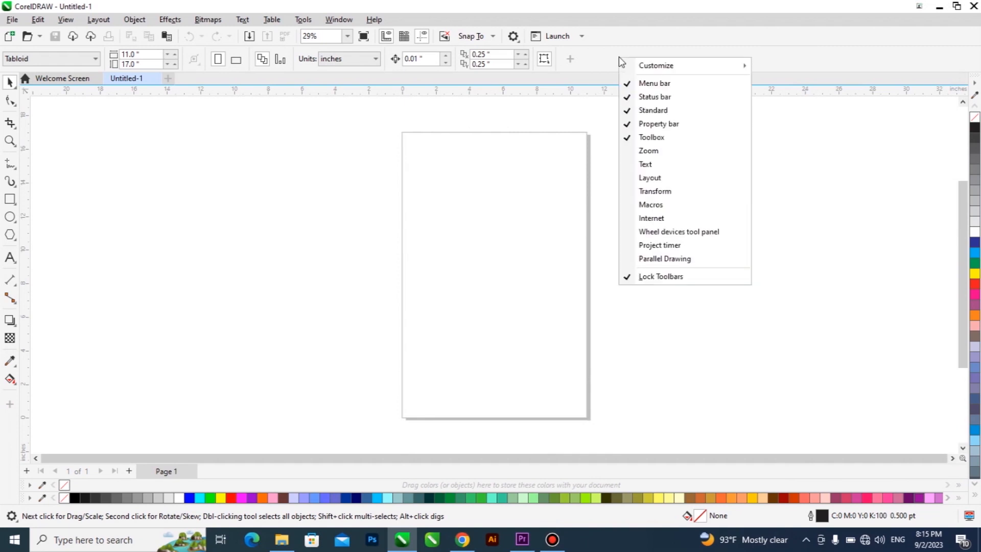
click(673, 279)
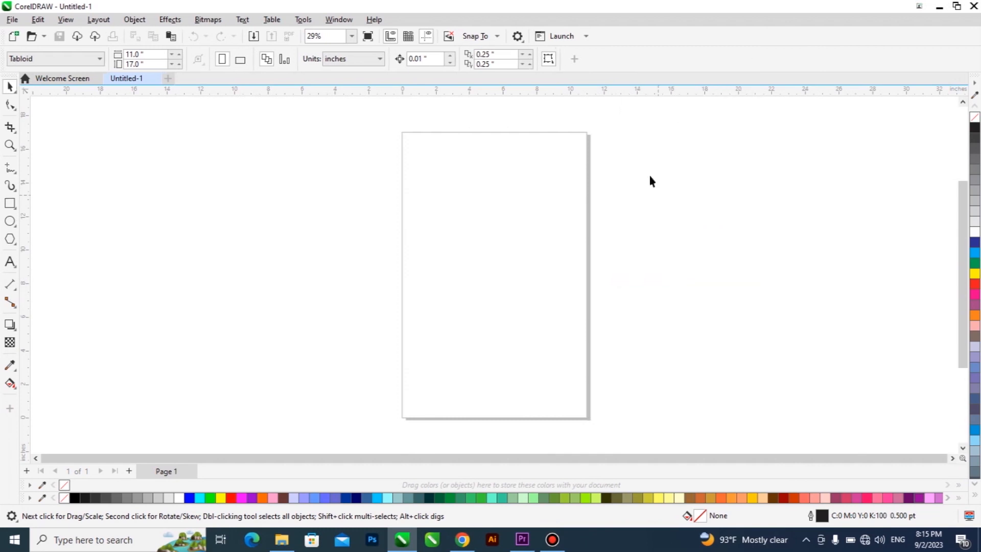
right_click(649, 58)
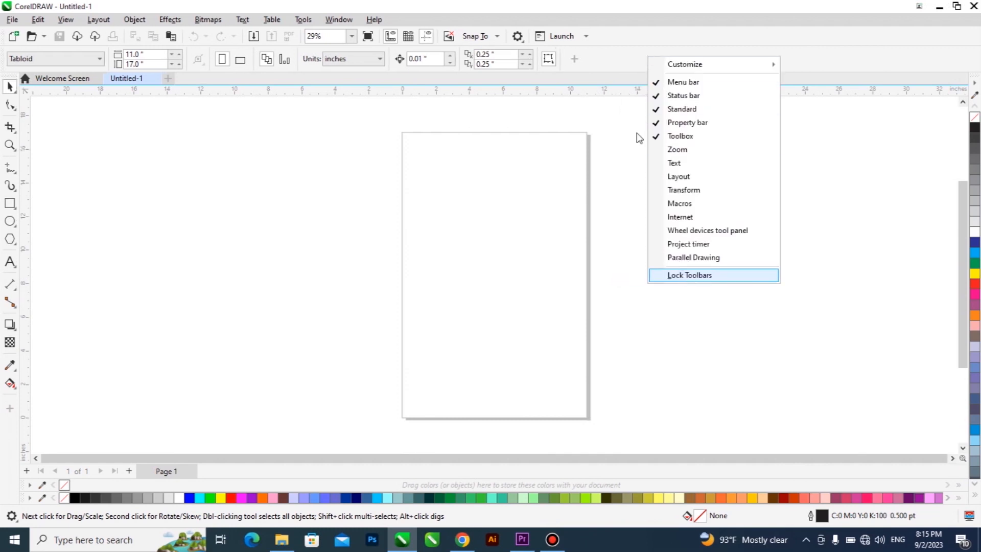
key(Escape)
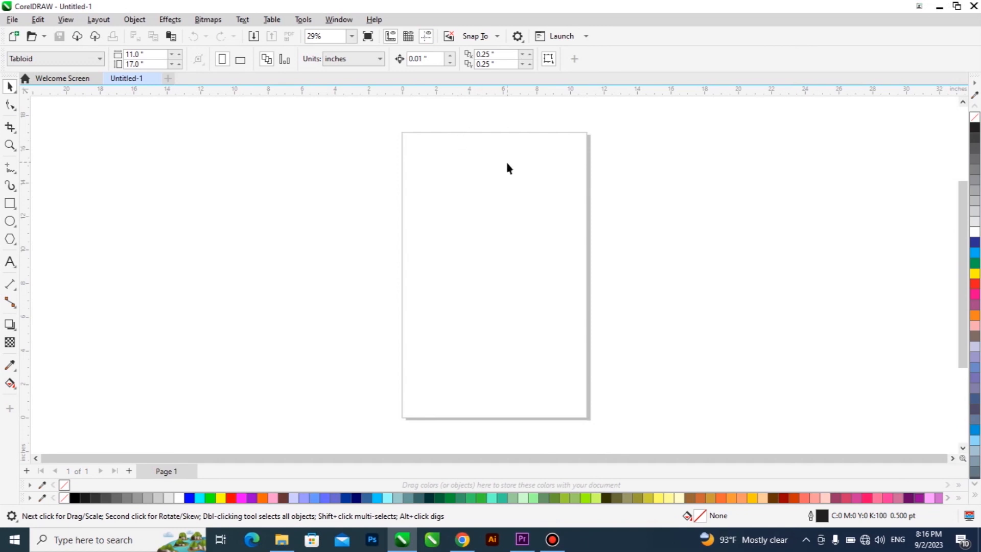
Add the artistic text "Active Bars in Corel Draw" beside the page in Arial 24 pt
mouse_move(449, 5)
click(10, 262)
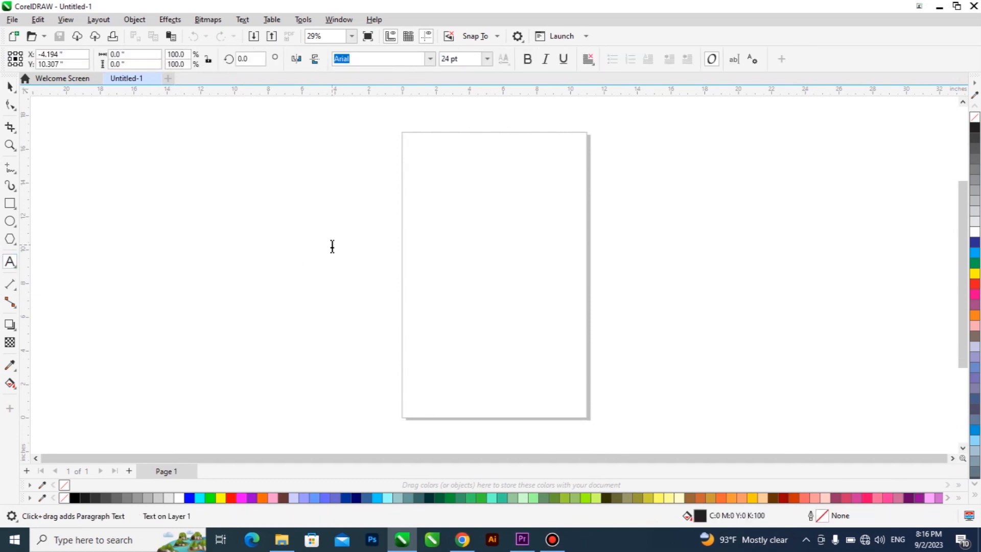
click(332, 246)
text(Active Bar)
text(s in Col)
text(el R)
key(BackSpace)
text(Draw)
key(Escape)
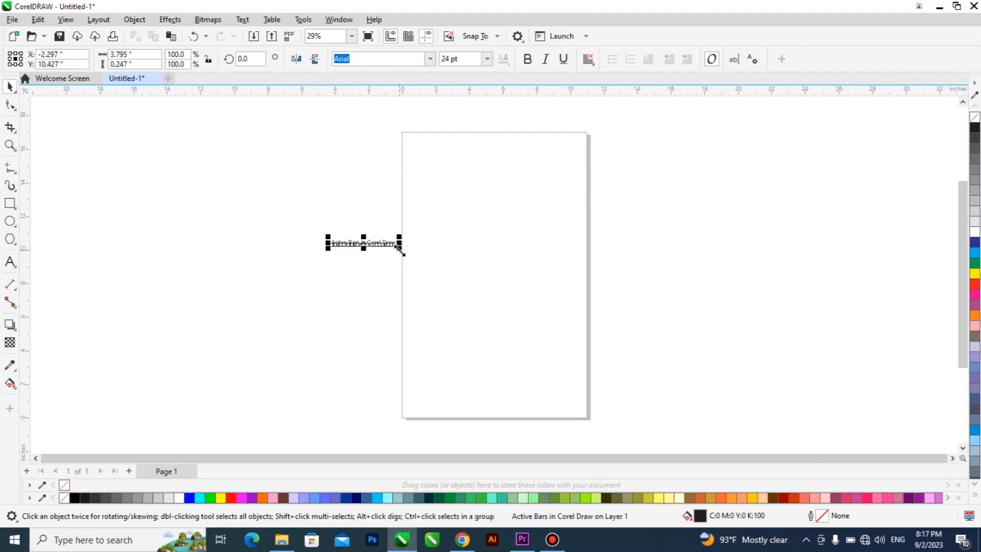
Enlarge the heading text to about 64 pt on the upper part of the page and set the page to landscape
drag(400, 249, 506, 320)
drag(450, 246, 522, 194)
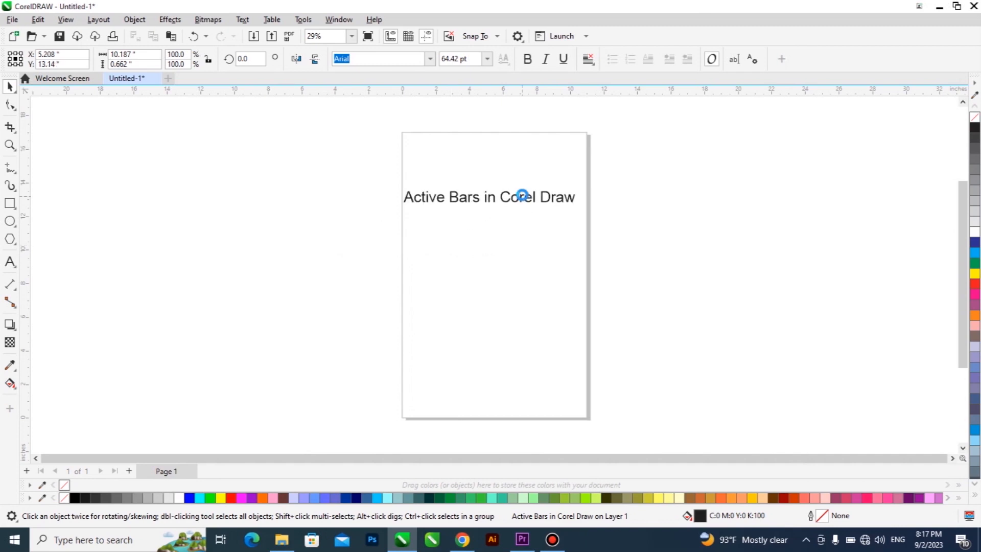
click(243, 109)
click(240, 58)
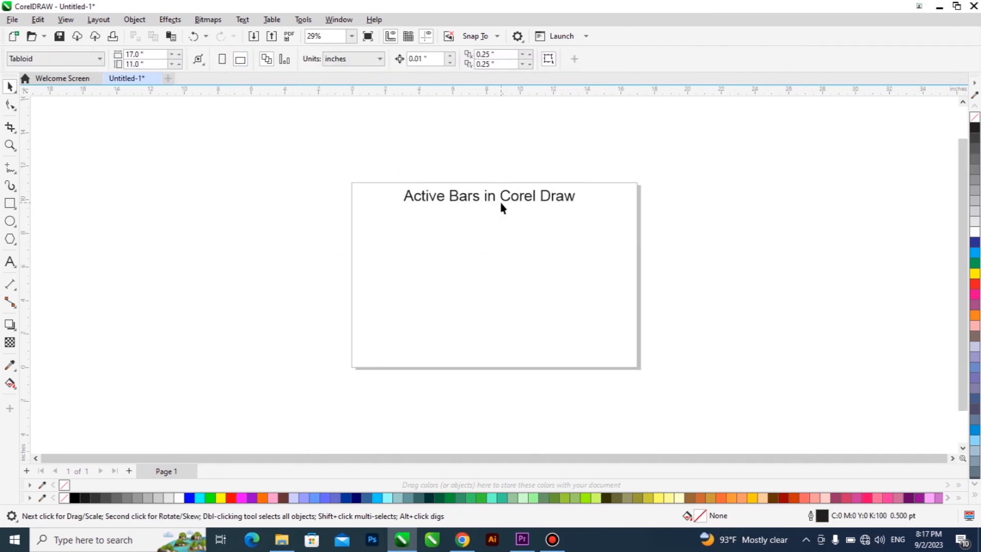
Format the heading "Active Bars in Corel Draw" as bold, red and underlined
click(500, 206)
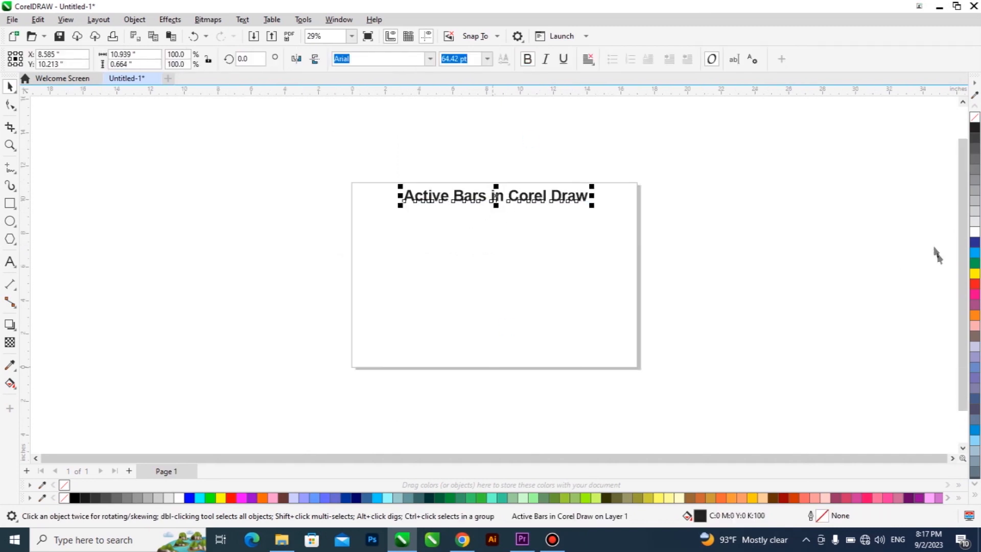
click(975, 284)
click(564, 60)
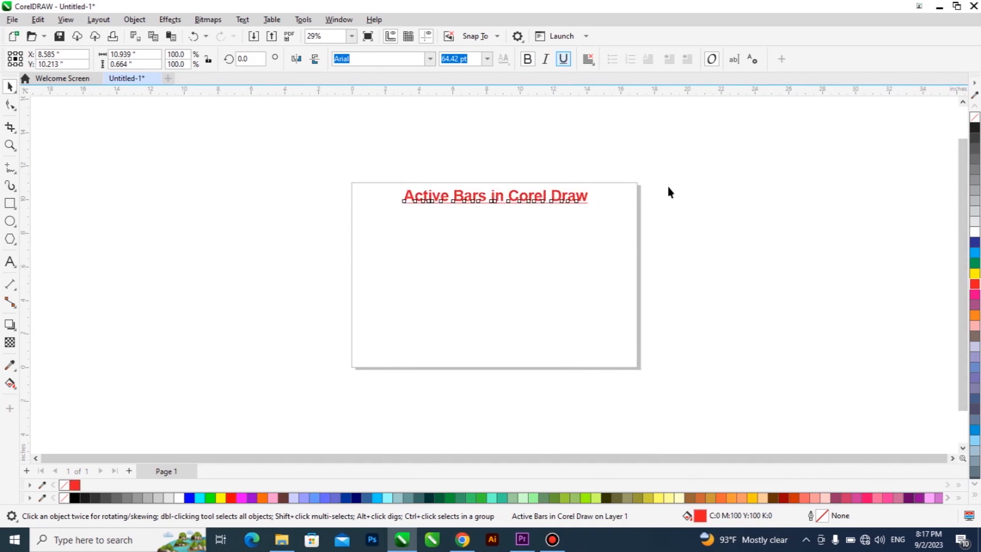
click(668, 192)
Add the text "Title Bar" below the heading and enlarge it to about 107 pt
scroll(507, 198, up, 1)
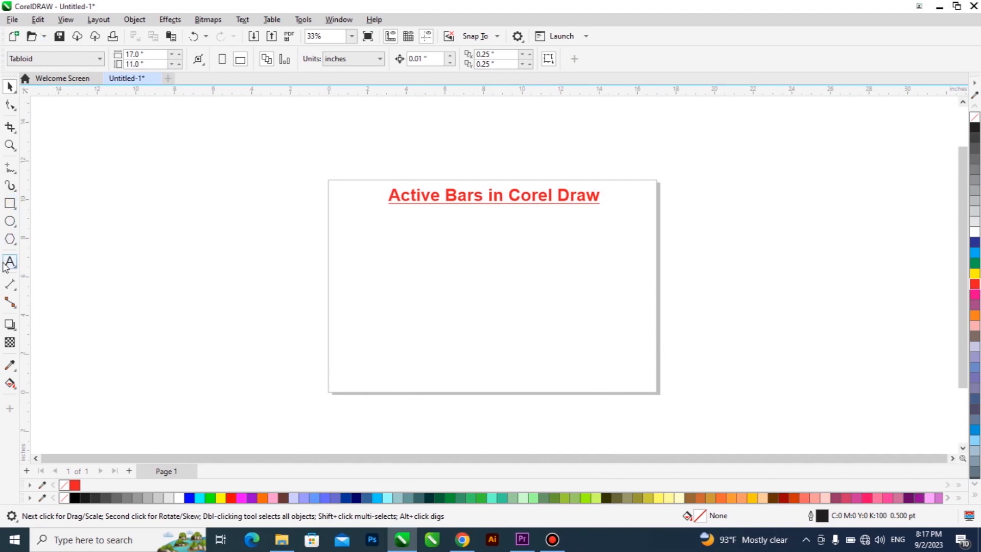
click(6, 263)
click(359, 242)
text(Ti)
text(i)
text(tle Bar)
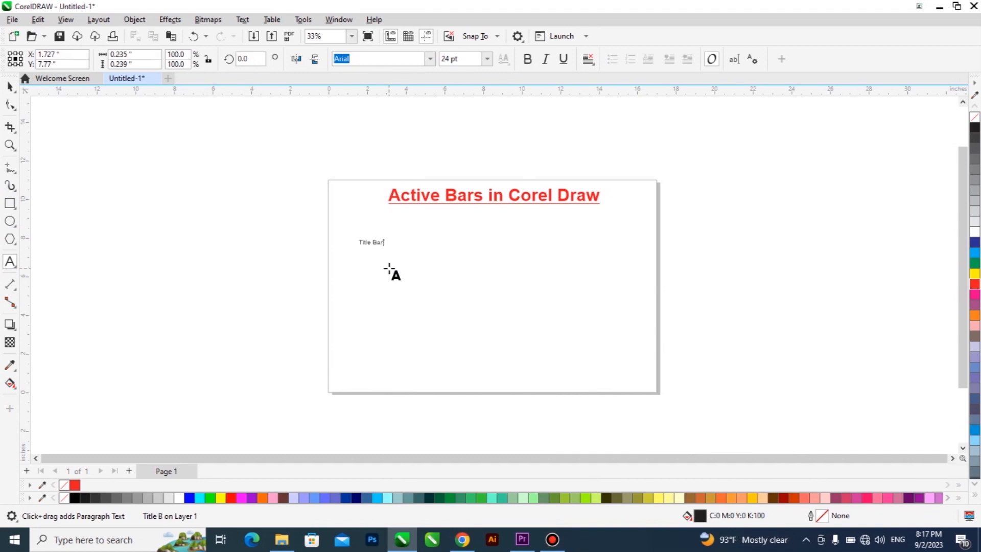
key(ctrl+space)
drag(390, 248, 471, 309)
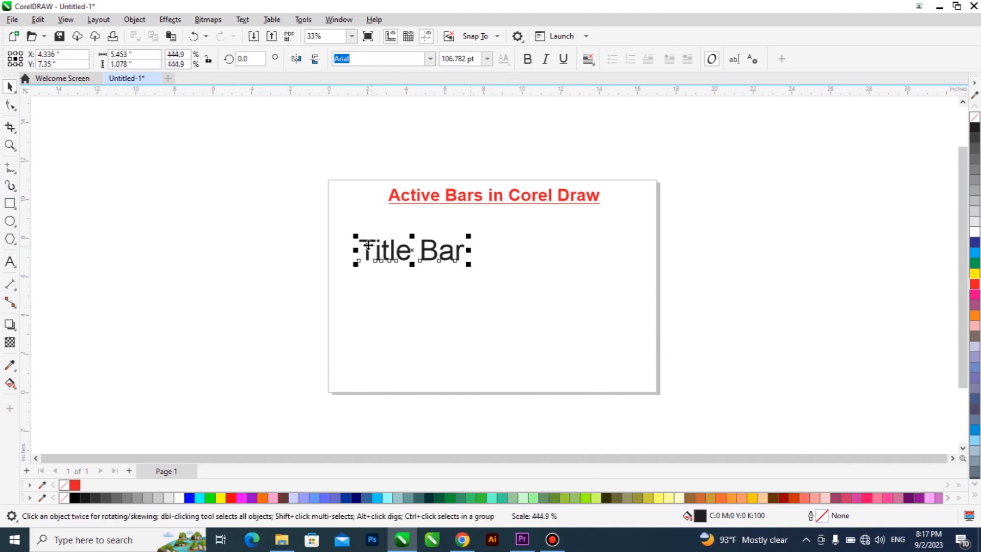
Number the text as "1) Title Bar" and fit it at about 80 pt against the page's left edge under the heading
double_click(360, 249)
text(1))
key(ctrl+space)
drag(506, 265, 437, 253)
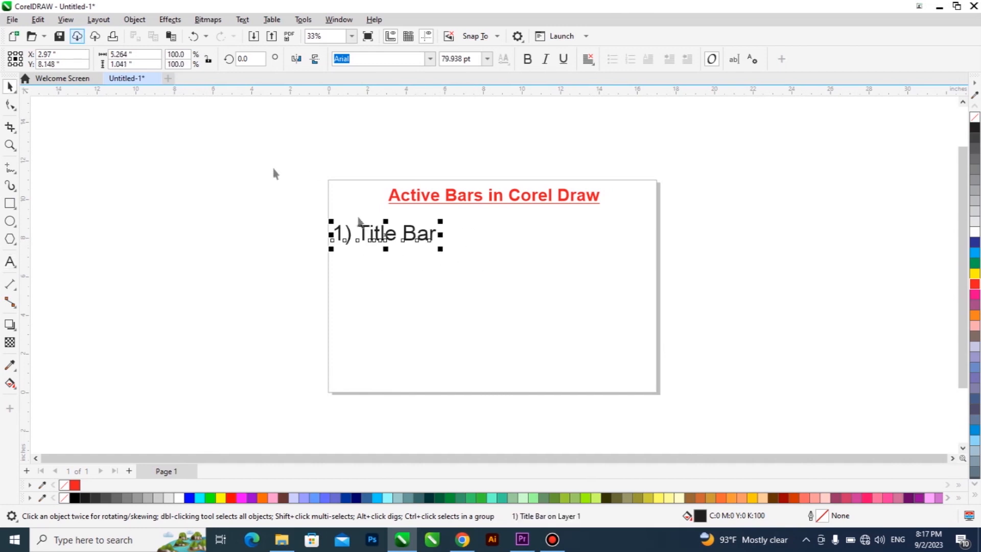
Add a second line reading "2) Menu Bar" to the numbered text
double_click(435, 232)
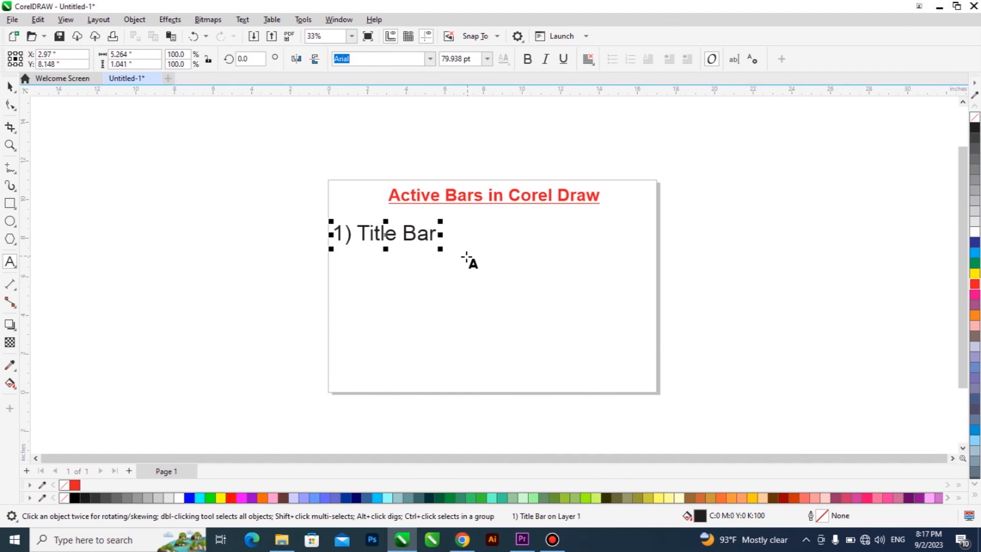
key(Return)
text(2)
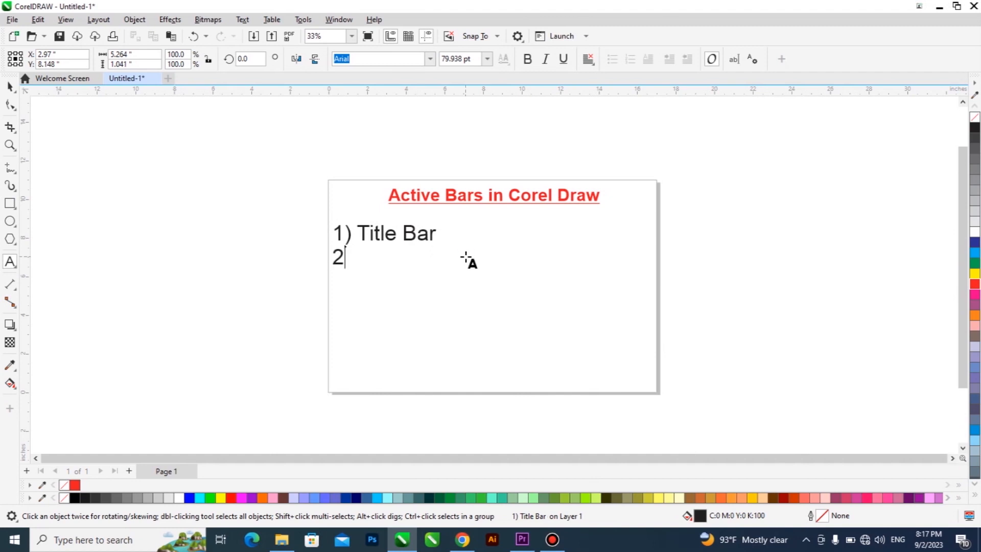
text() M)
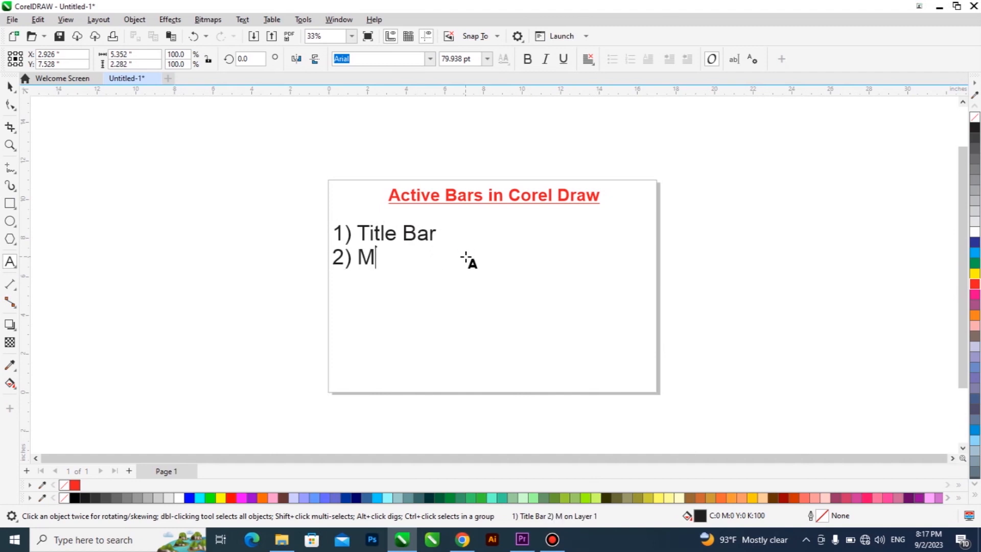
text(enu Bar)
key(ctrl+space)
scroll(490, 250, up, 1)
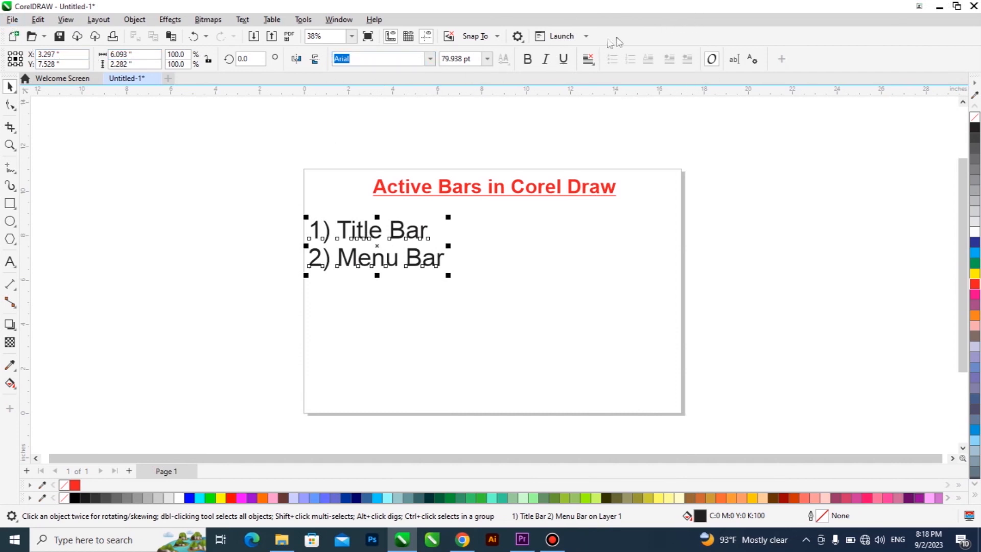
Hide the menu bar from the workspace and show it again
right_click(829, 62)
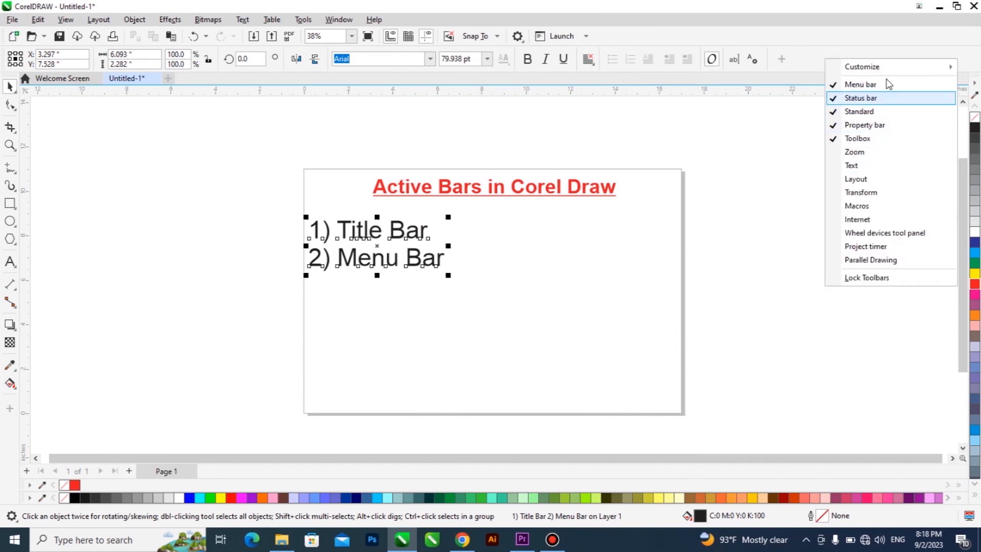
click(855, 85)
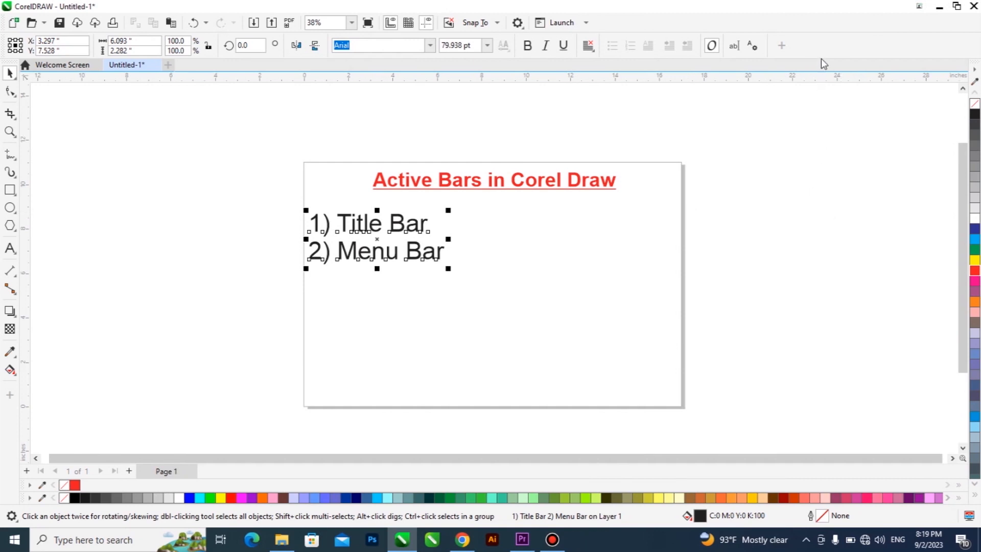
right_click(823, 45)
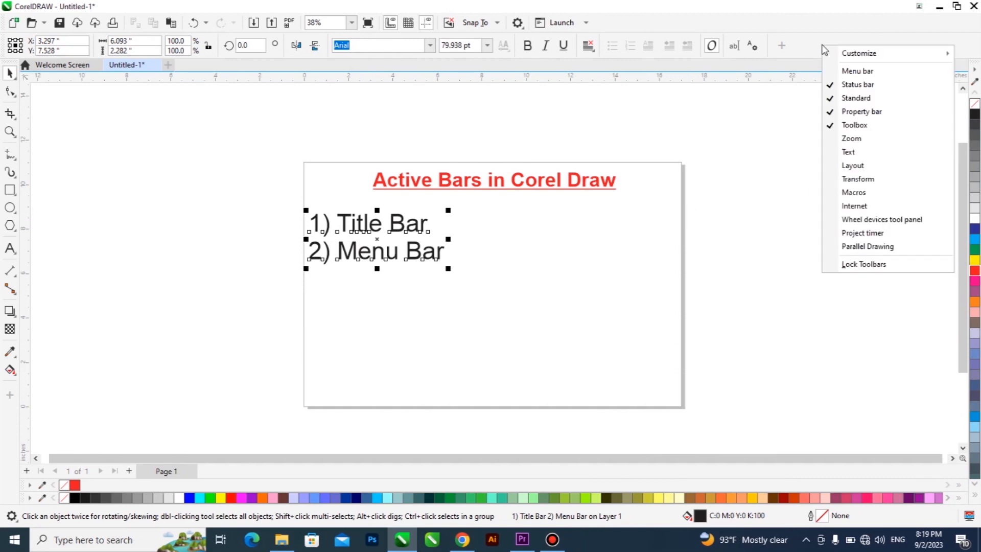
click(876, 76)
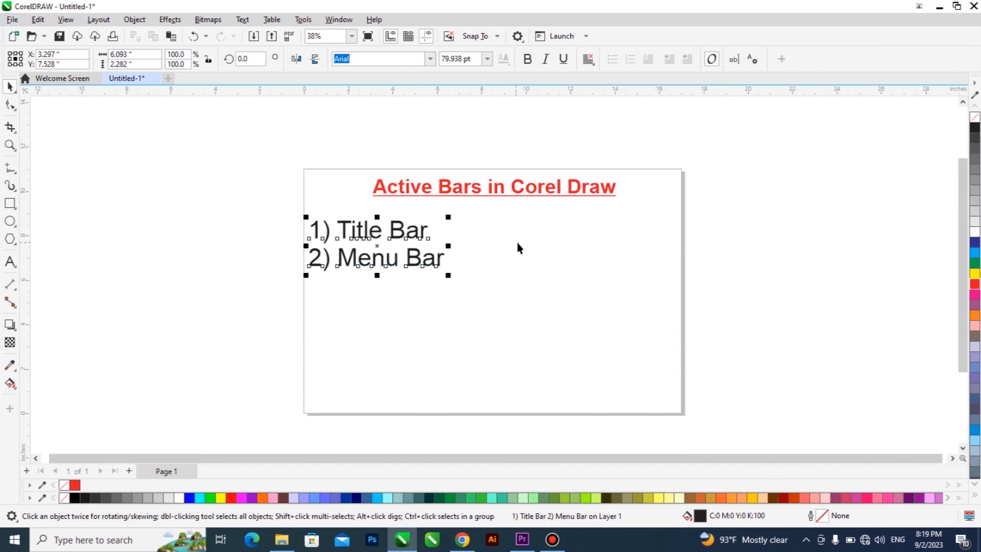
Review the file and editing commands and copy the selected two-line numbered text
click(13, 21)
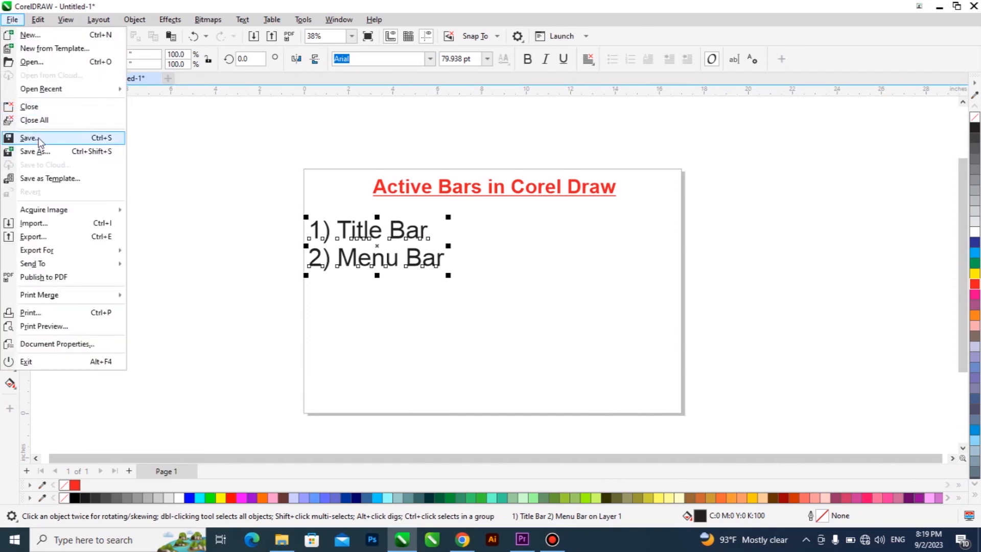
click(429, 116)
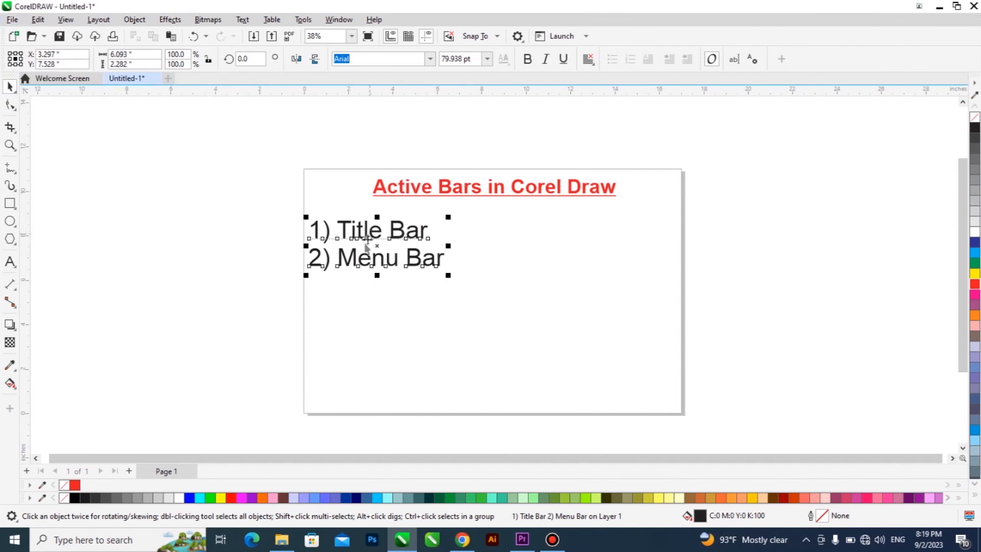
click(38, 20)
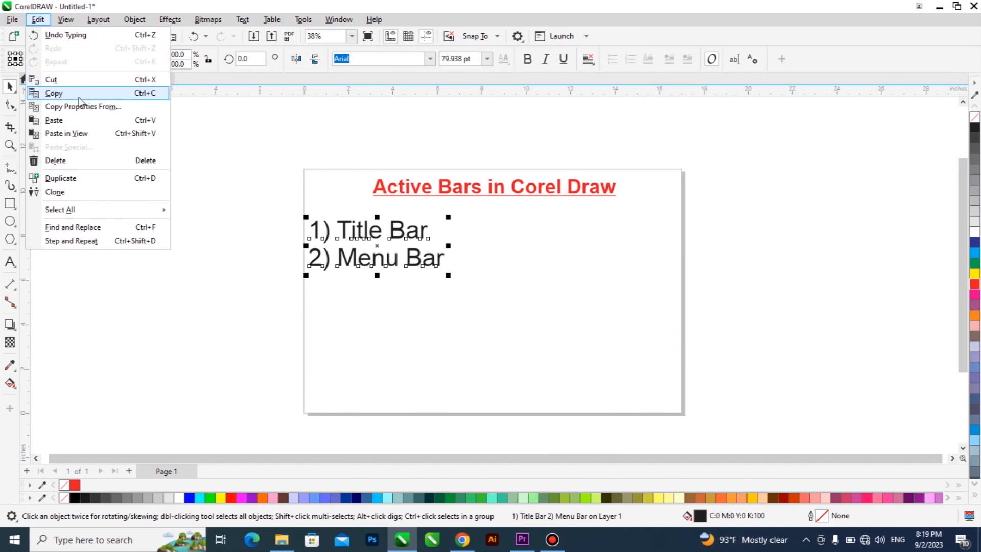
click(79, 93)
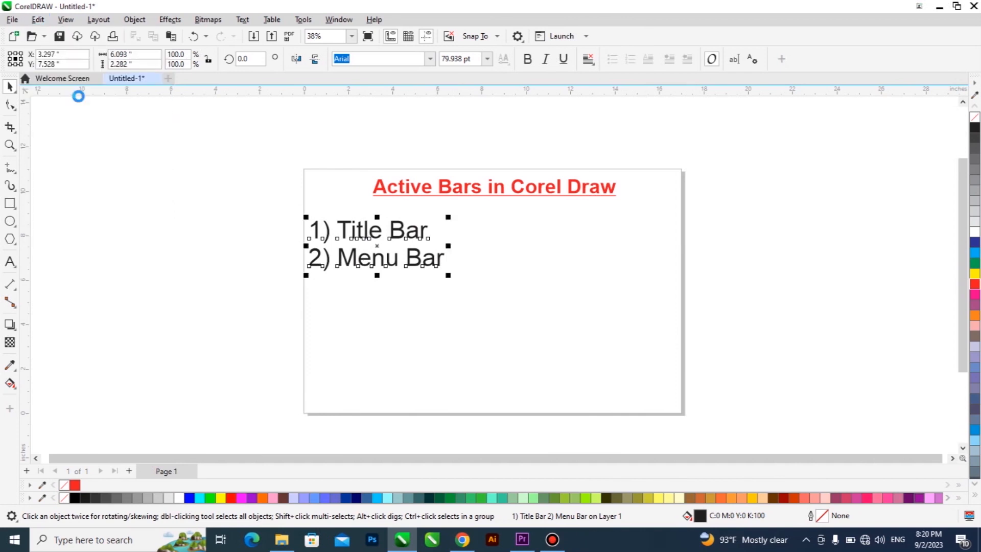
click(38, 20)
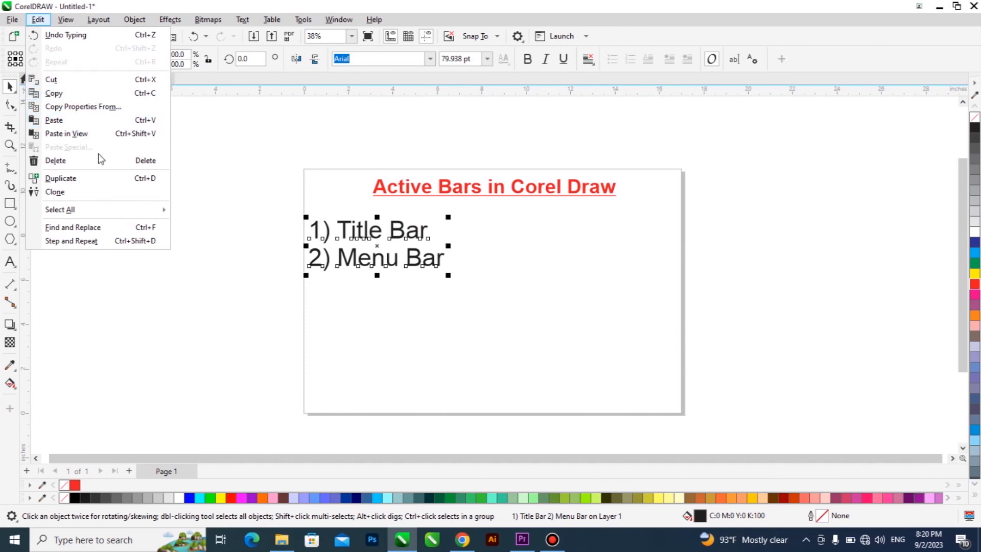
click(131, 97)
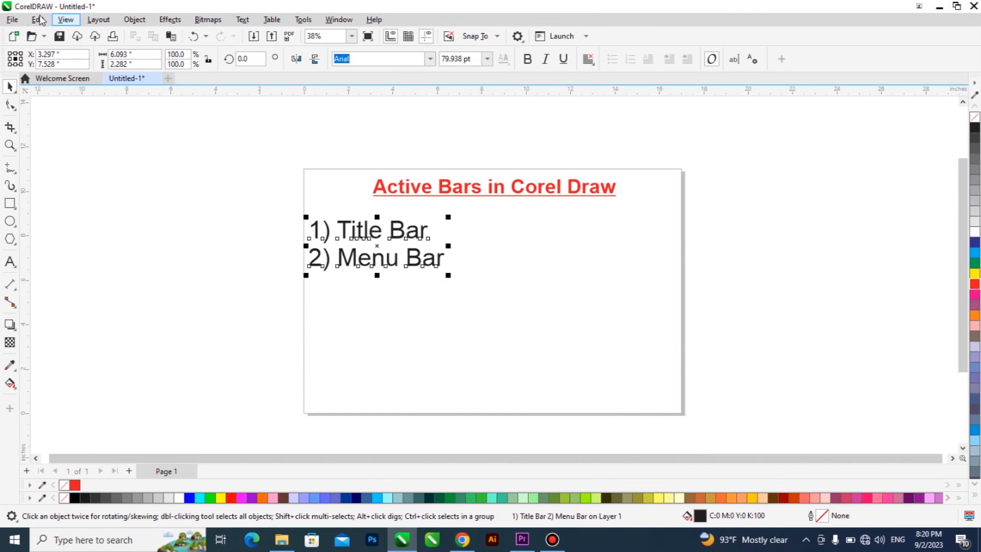
Examine the command groups across the menu bar from File to Help, including the Export For options
click(12, 20)
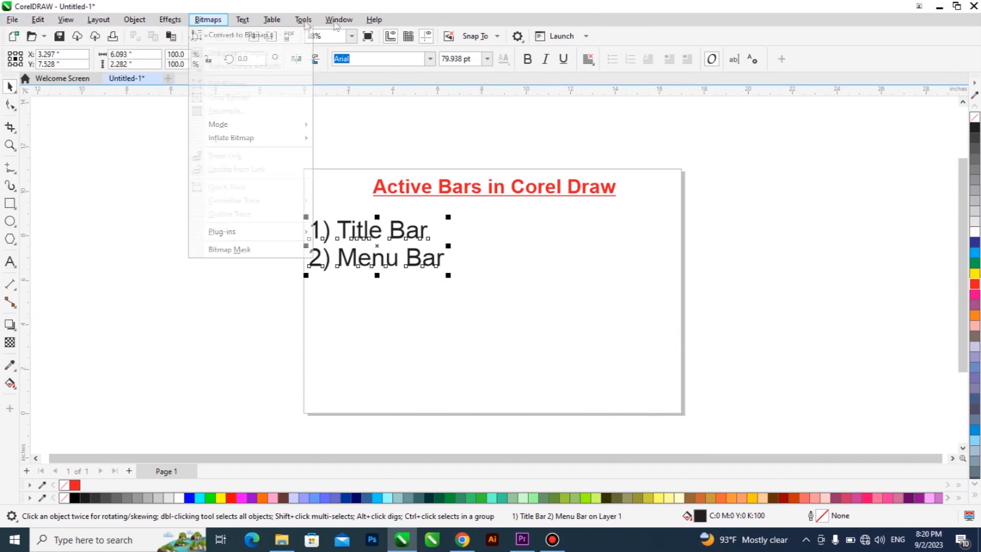
mouse_move(378, 21)
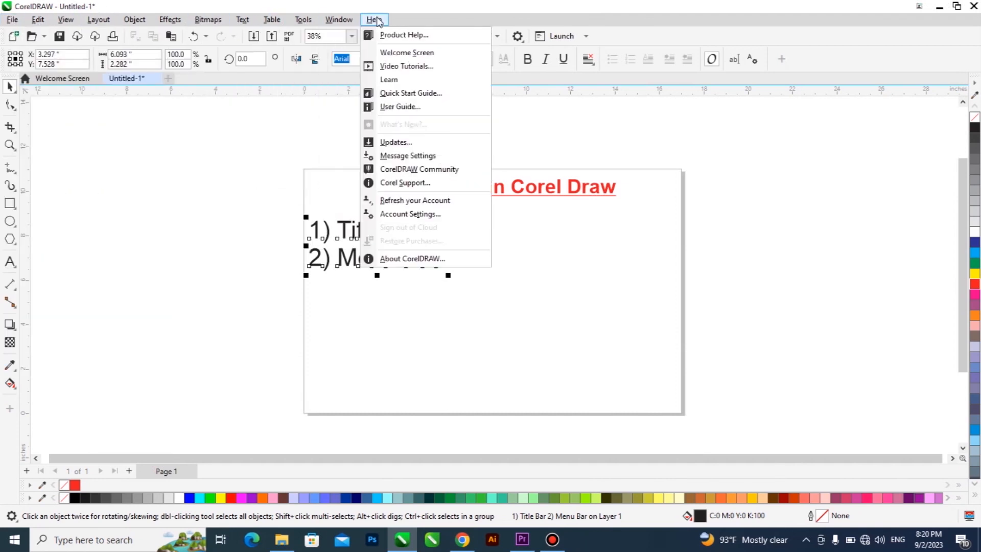
click(487, 6)
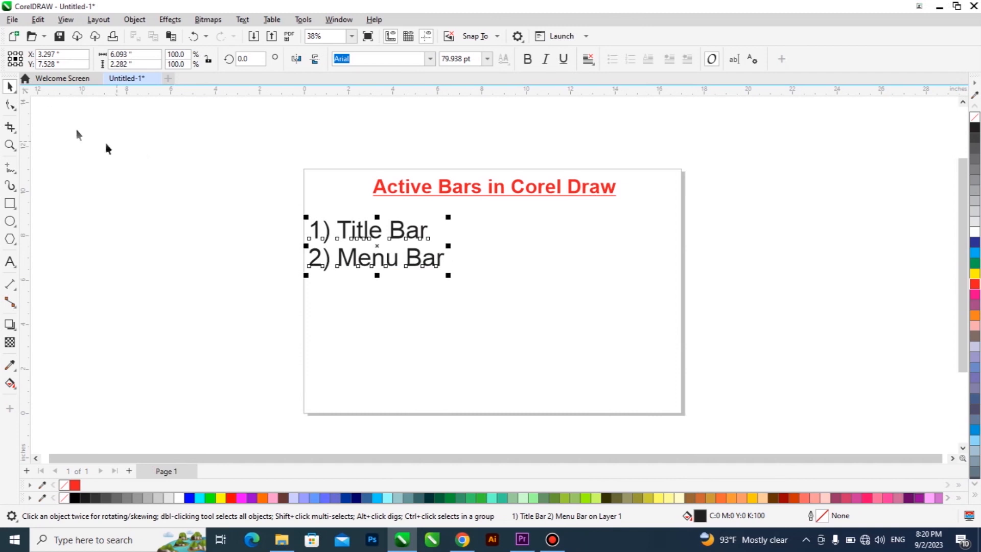
click(11, 20)
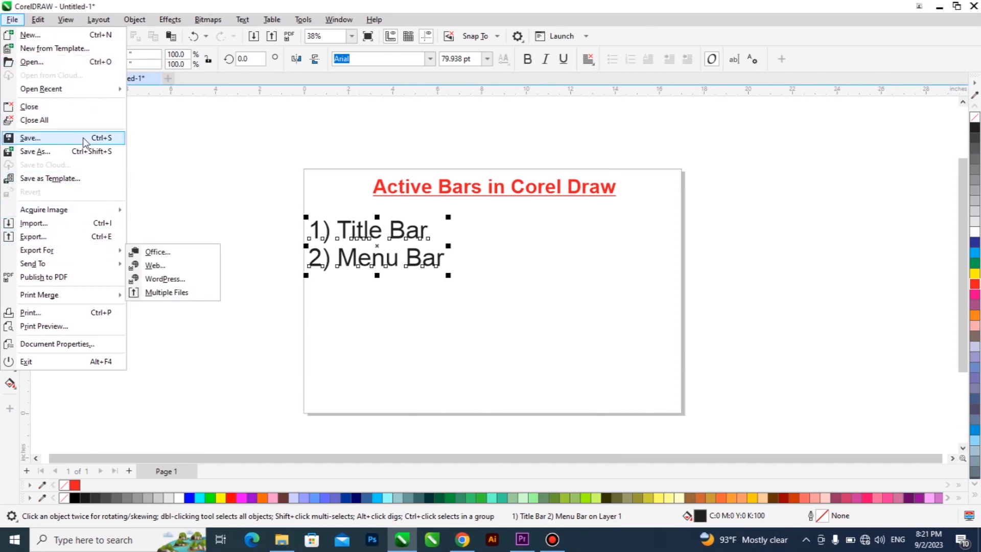
key(Escape)
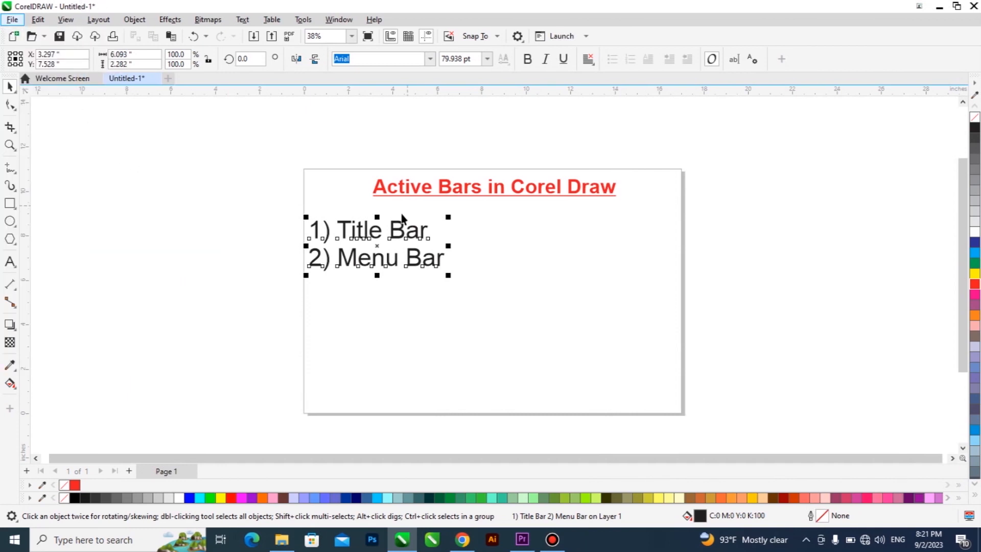
click(12, 19)
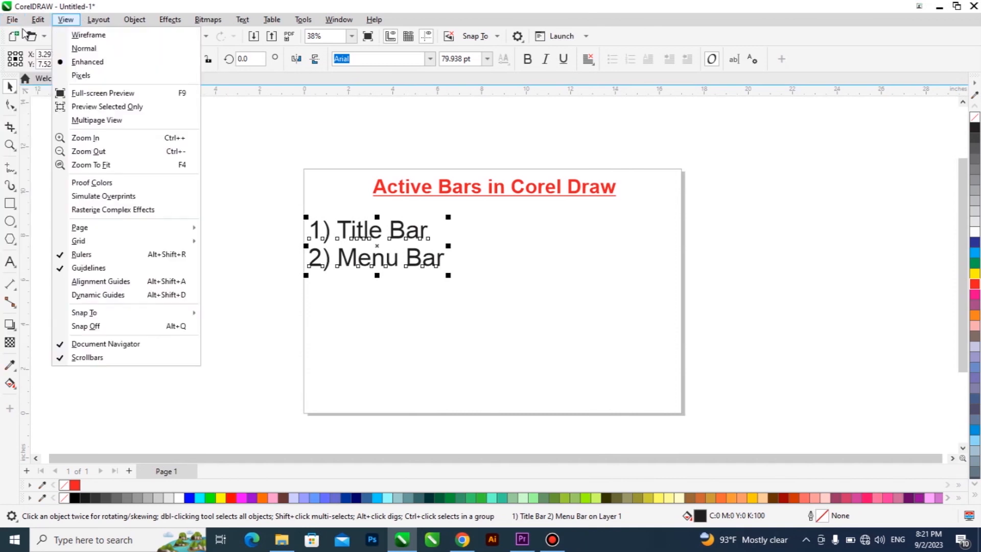
click(14, 20)
click(14, 20)
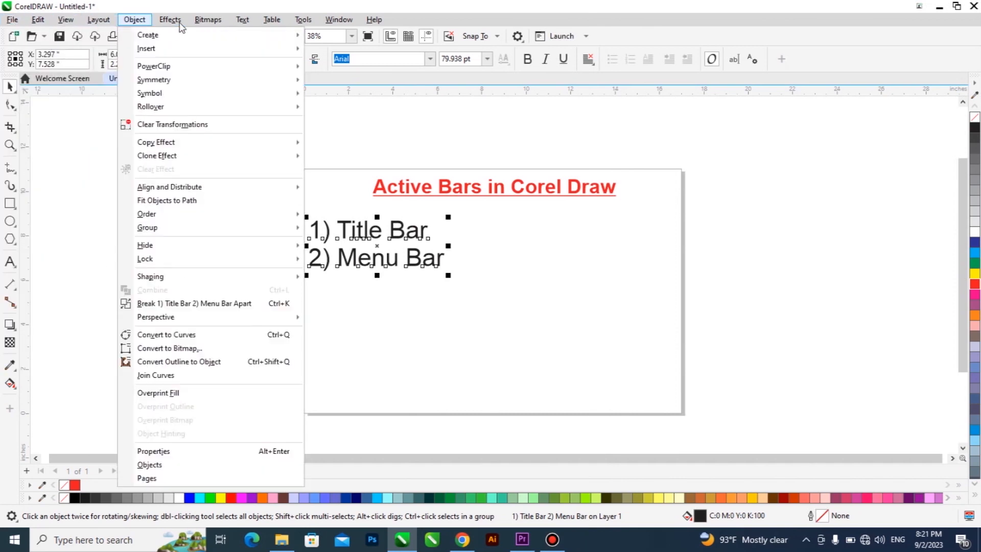
click(328, 108)
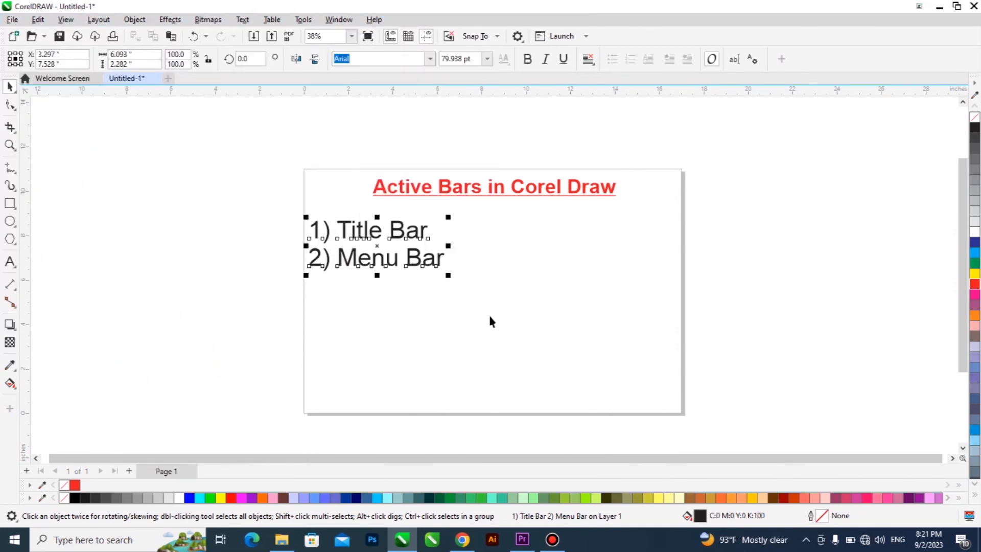
Add a third line reading "3) Standard Bar" to the numbered text and finish editing it
double_click(445, 254)
key(Return)
text(3)
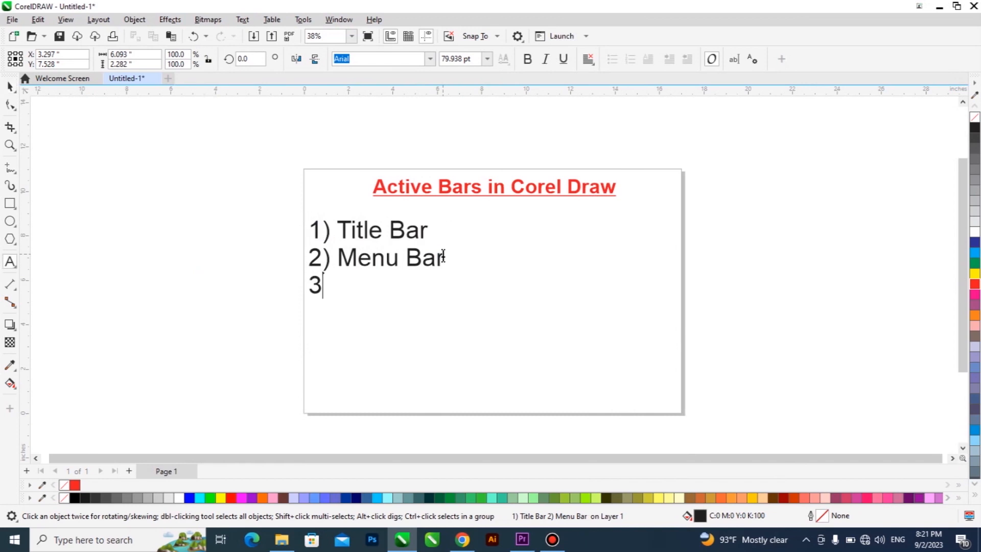
text() Standa)
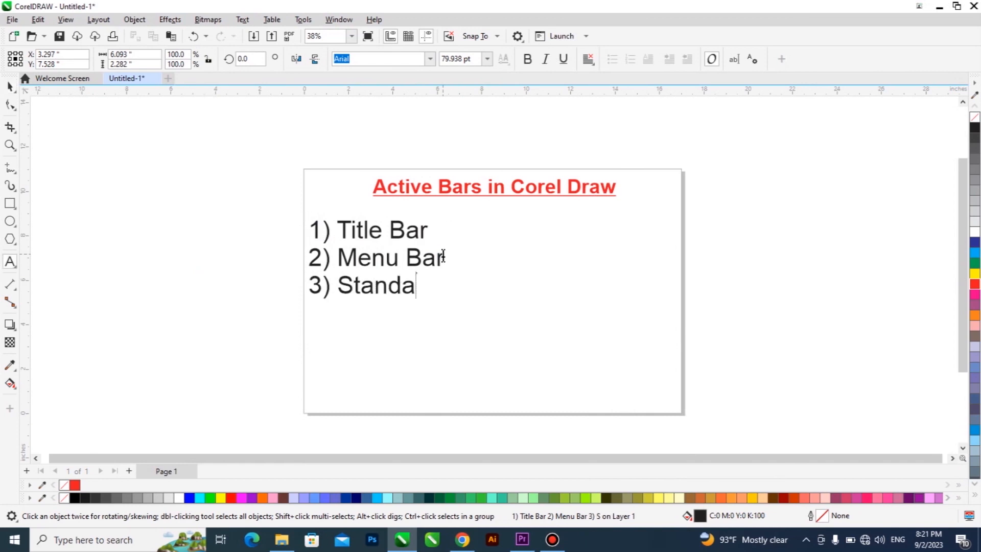
text(rd Bar)
key(ctrl+space)
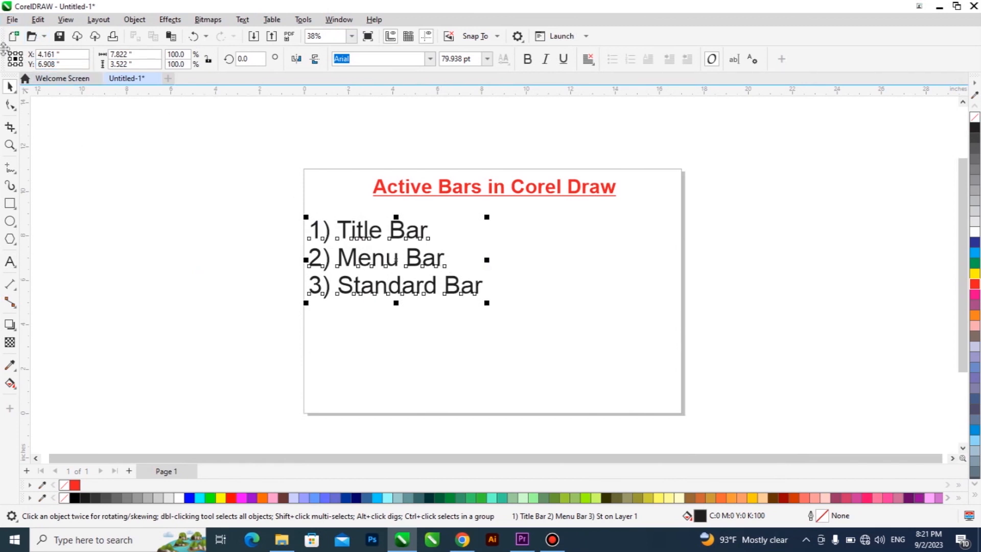
Float the Standard toolbar over the drawing window and dock it back directly beneath the menu bar
right_click(828, 61)
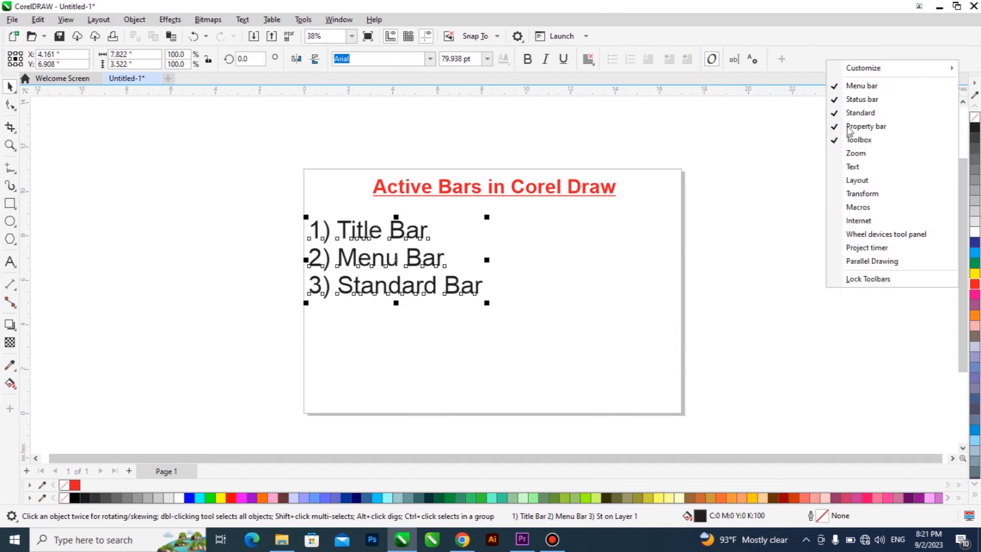
click(692, 5)
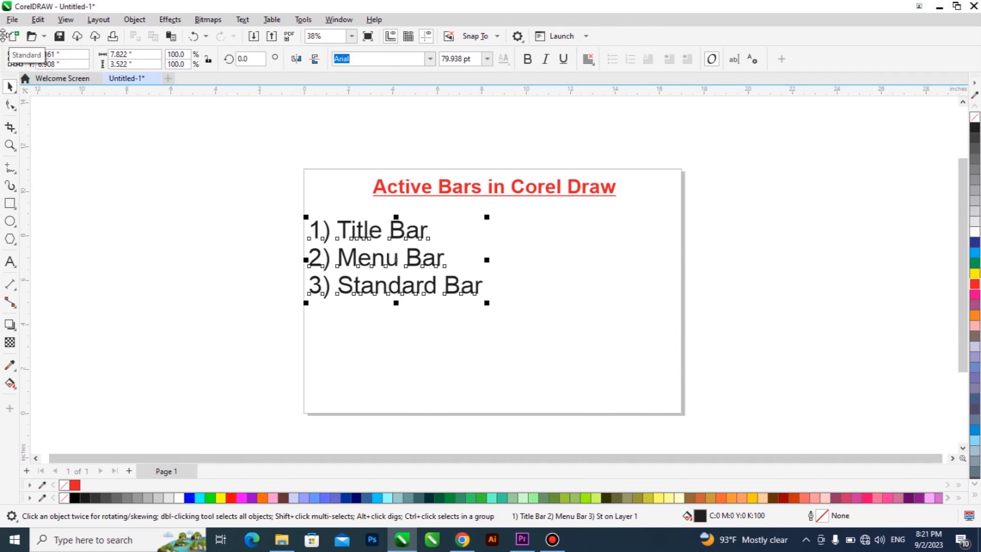
mouse_move(4, 36)
mouse_down()
mouse_move(70, 92)
mouse_move(103, 142)
mouse_up()
drag(240, 129, 366, 121)
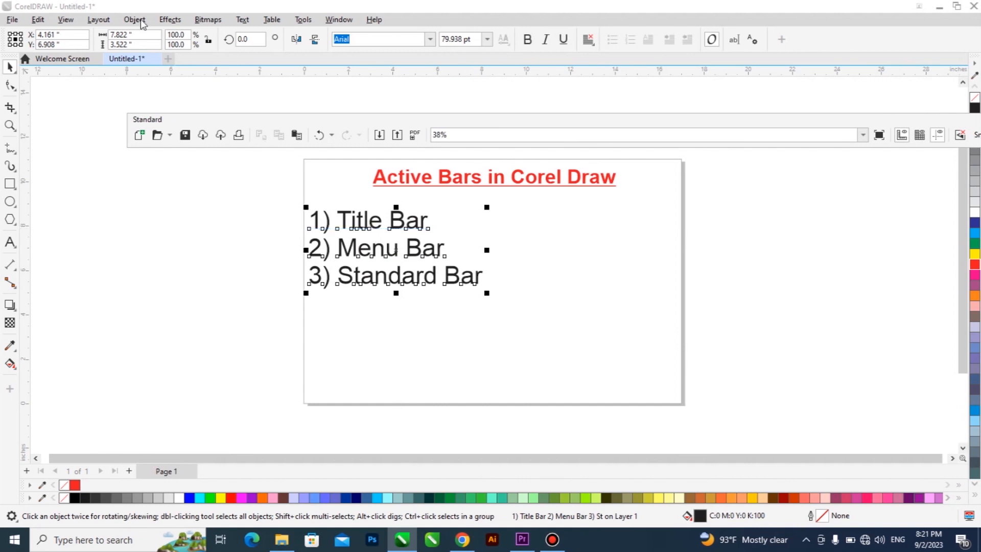
click(179, 205)
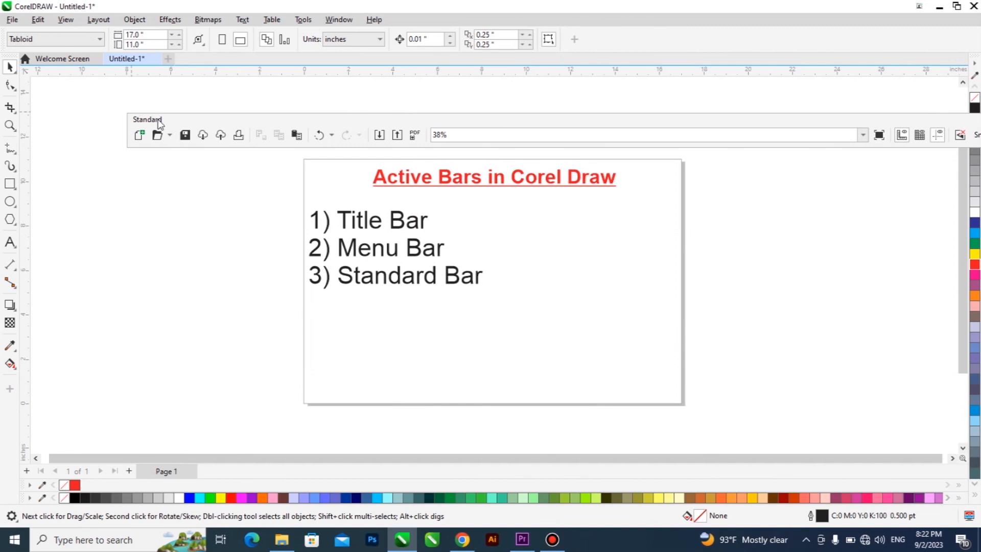
drag(159, 123, 5, 29)
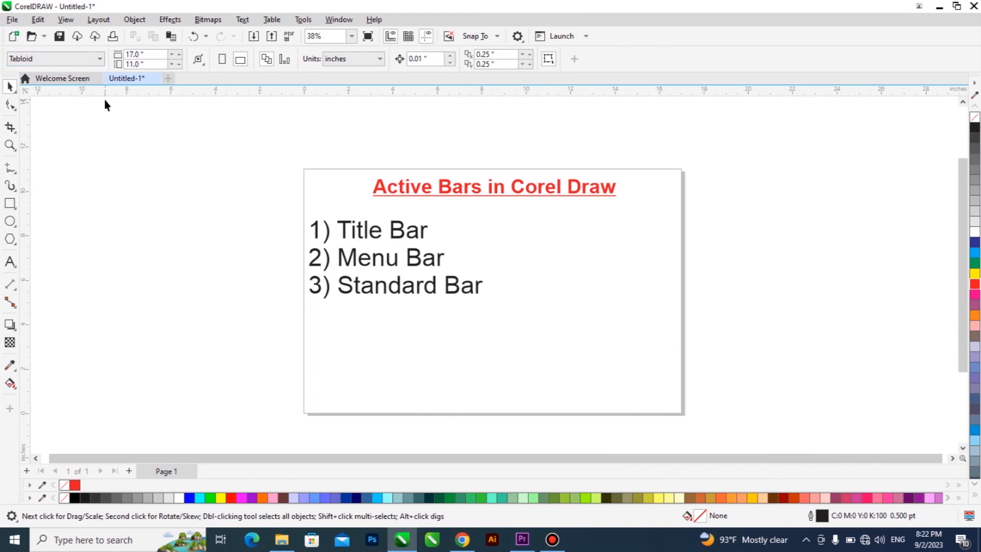
Hide the Standard toolbar from the workspace and show it again
right_click(704, 58)
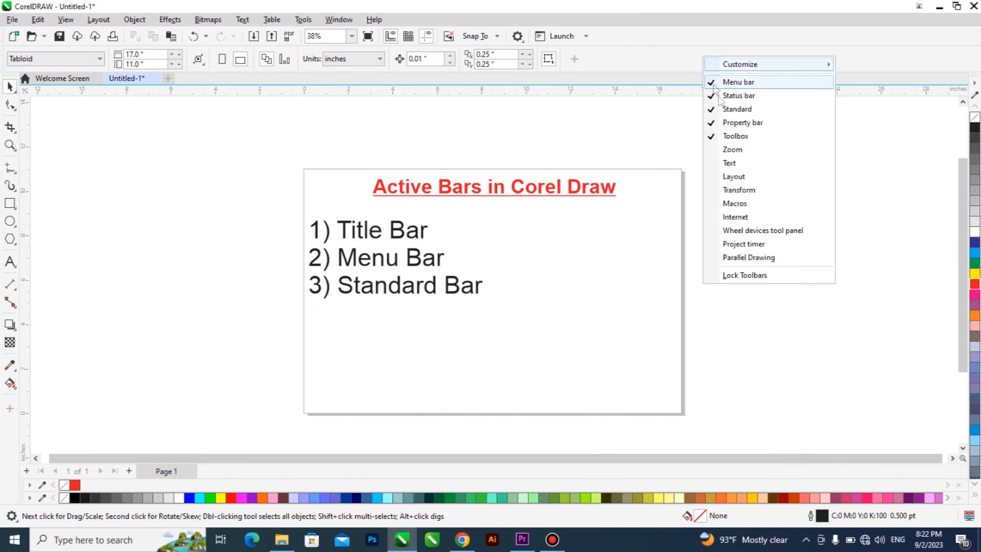
click(744, 108)
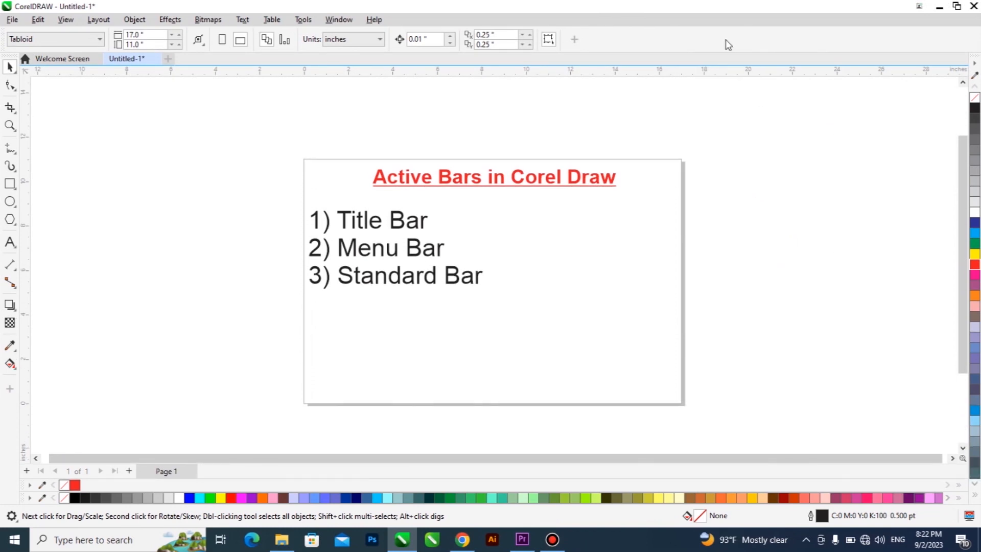
right_click(725, 40)
click(746, 92)
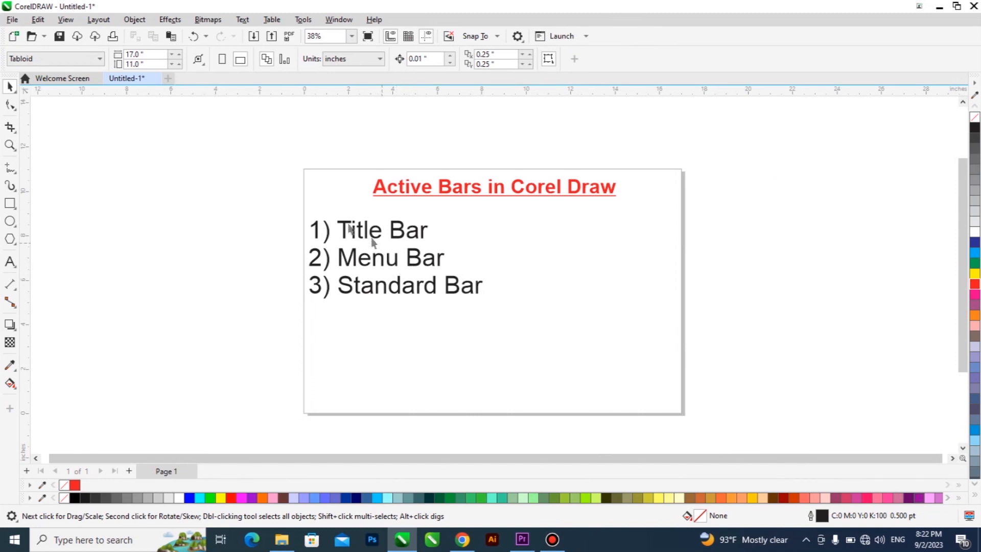
click(434, 285)
double_click(434, 285)
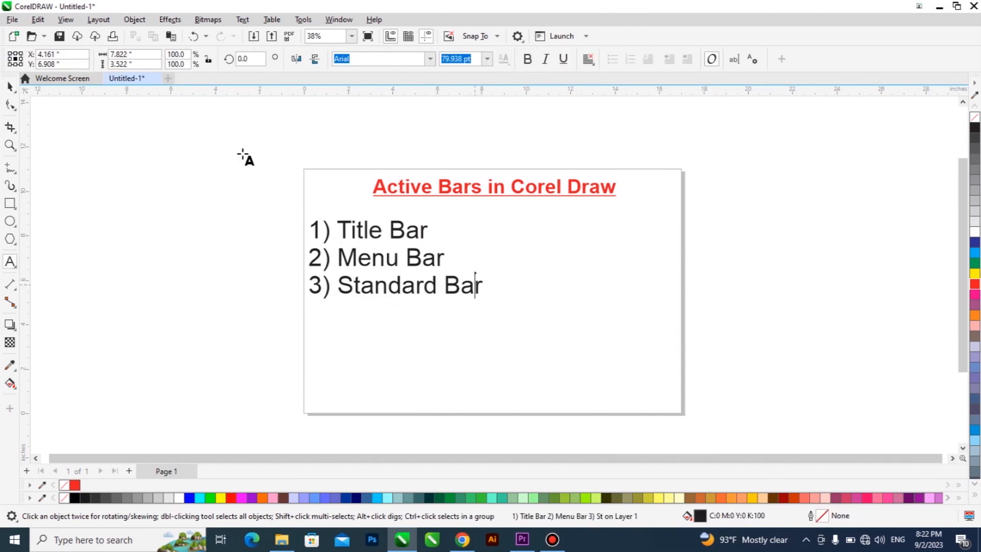
click(10, 86)
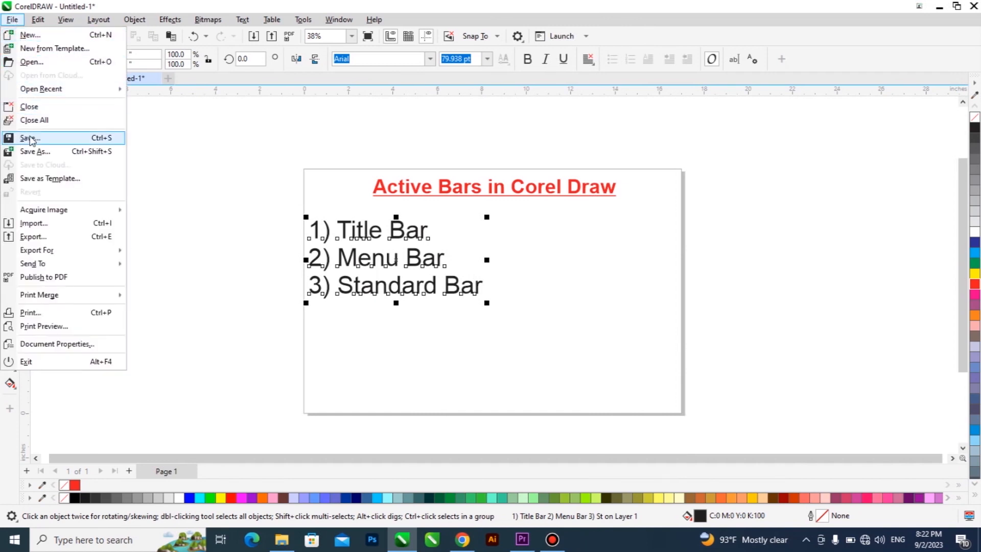
Compare the file and editing commands in the menus with their shortcut icons on the Standard toolbar
mouse_move(37, 21)
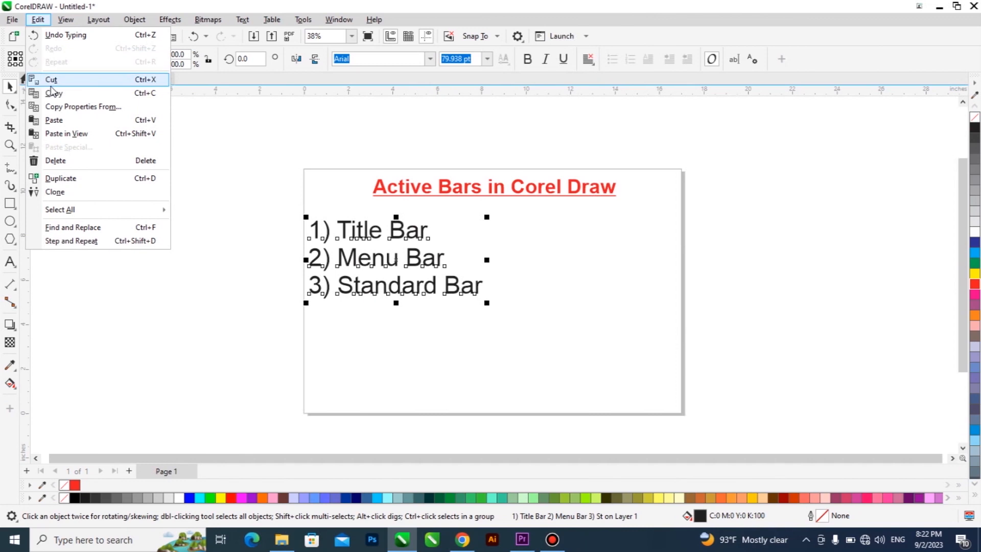
click(372, 261)
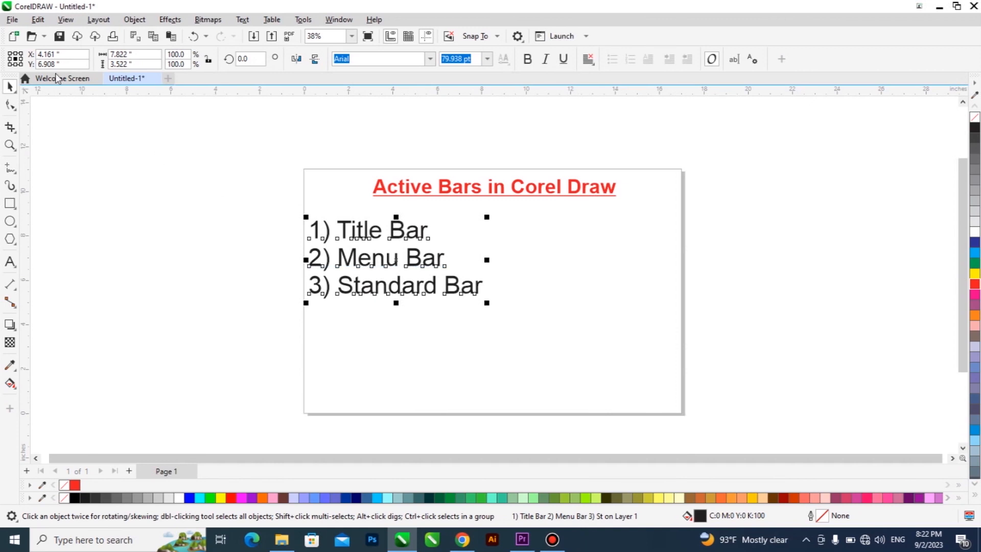
click(13, 21)
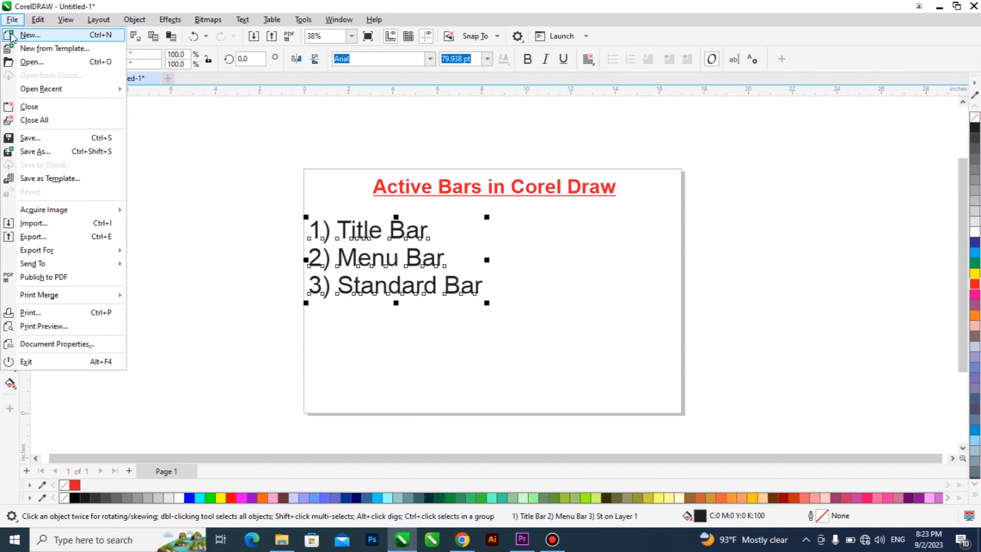
click(38, 19)
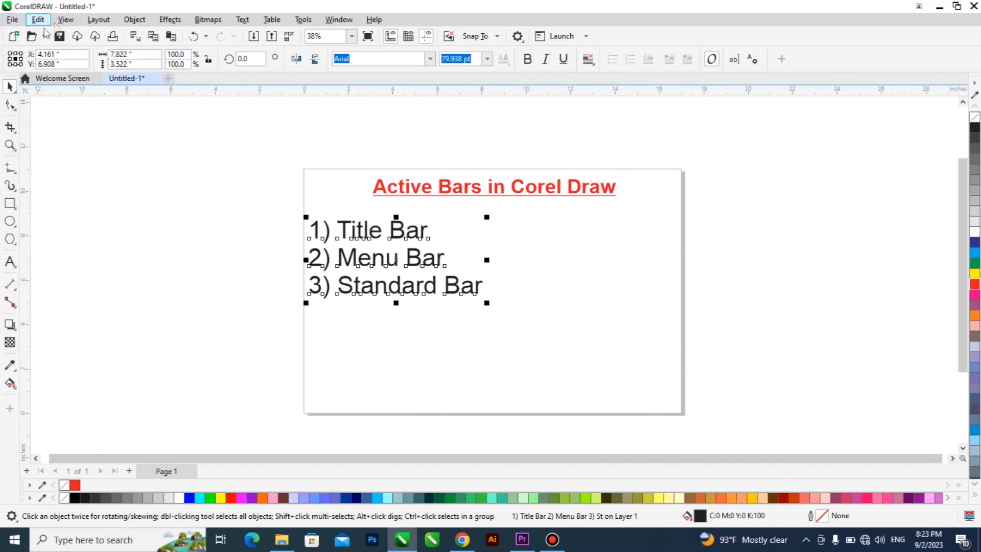
click(12, 19)
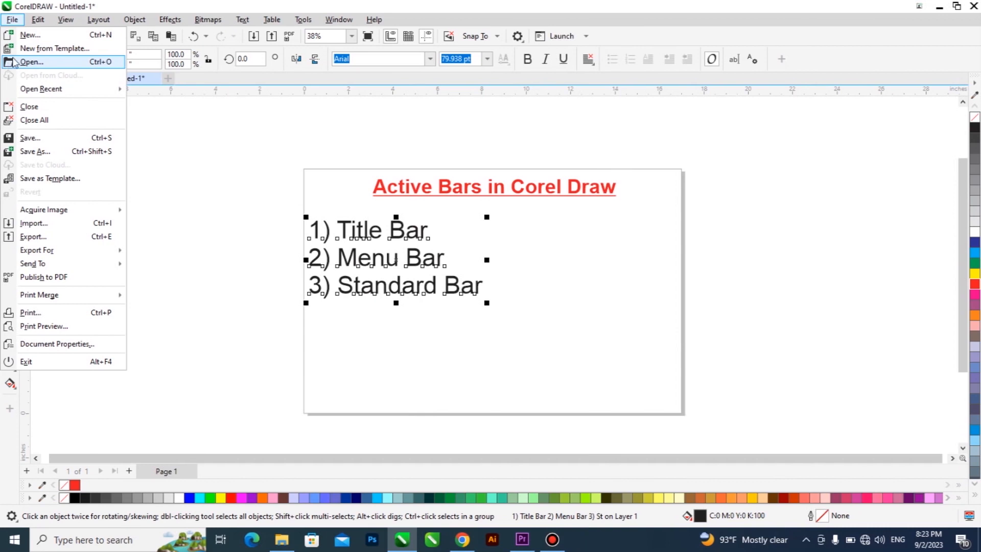
key(Escape)
click(135, 19)
key(Escape)
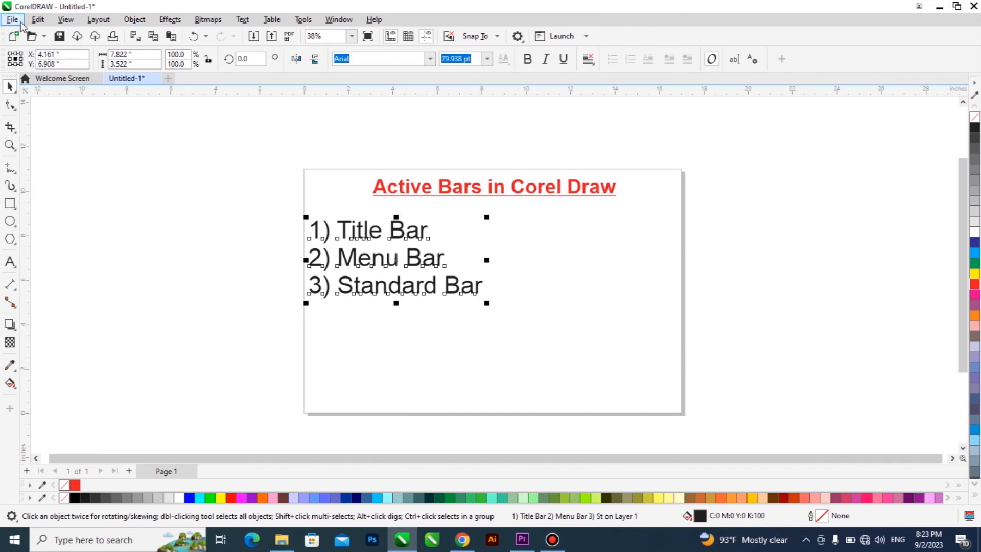
click(12, 20)
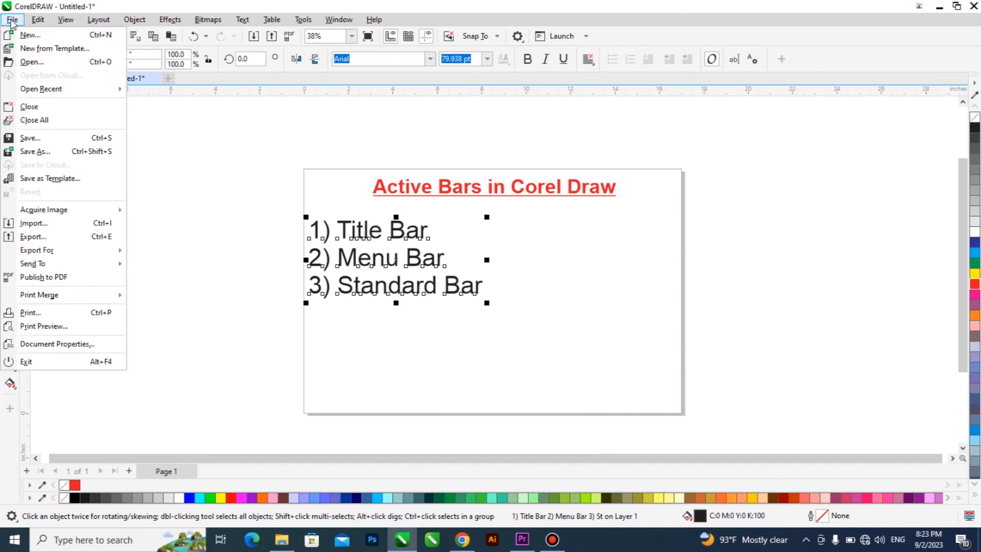
click(165, 157)
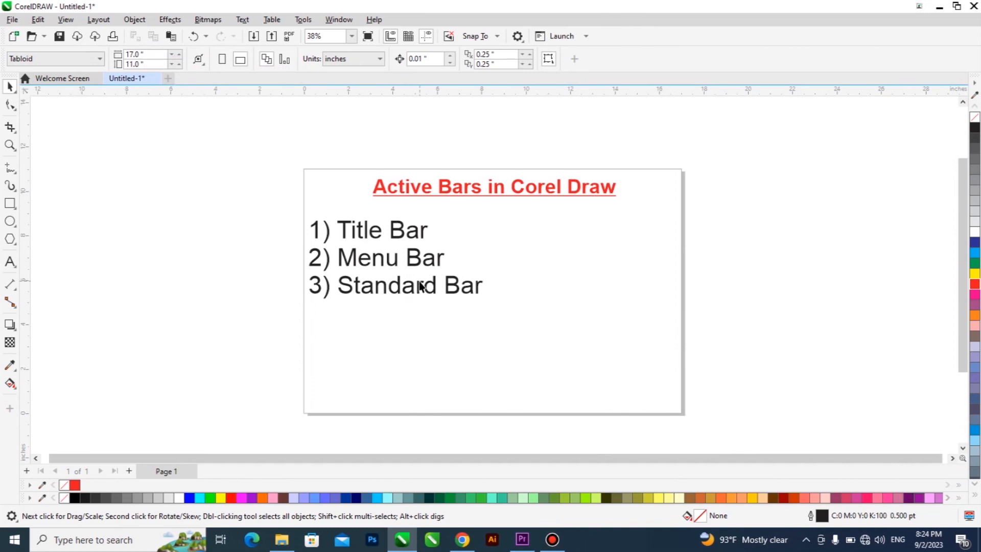
Add a fourth line reading "4) Property Bar" to the numbered text and finish editing it
double_click(479, 286)
key(Return)
text(4) Property Bar)
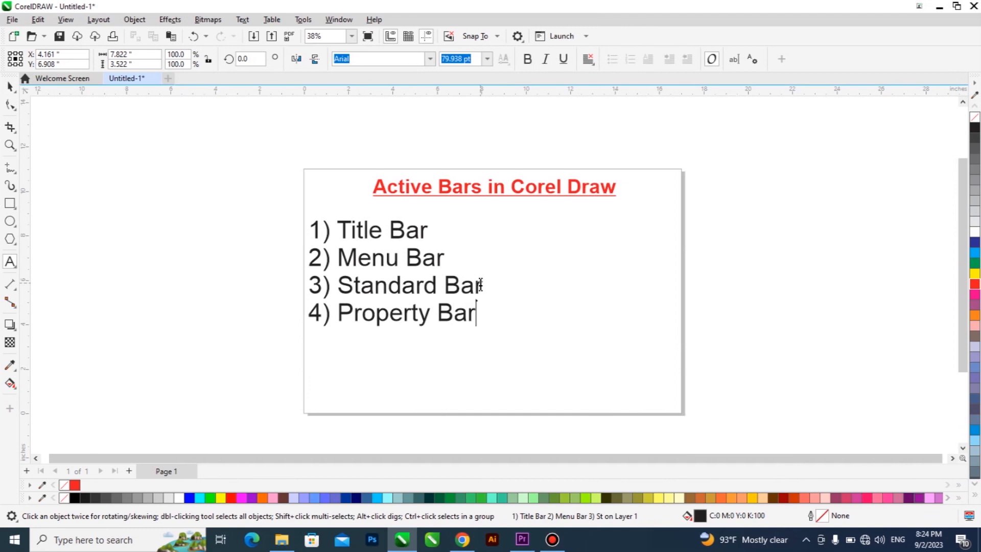
key(ctrl+space)
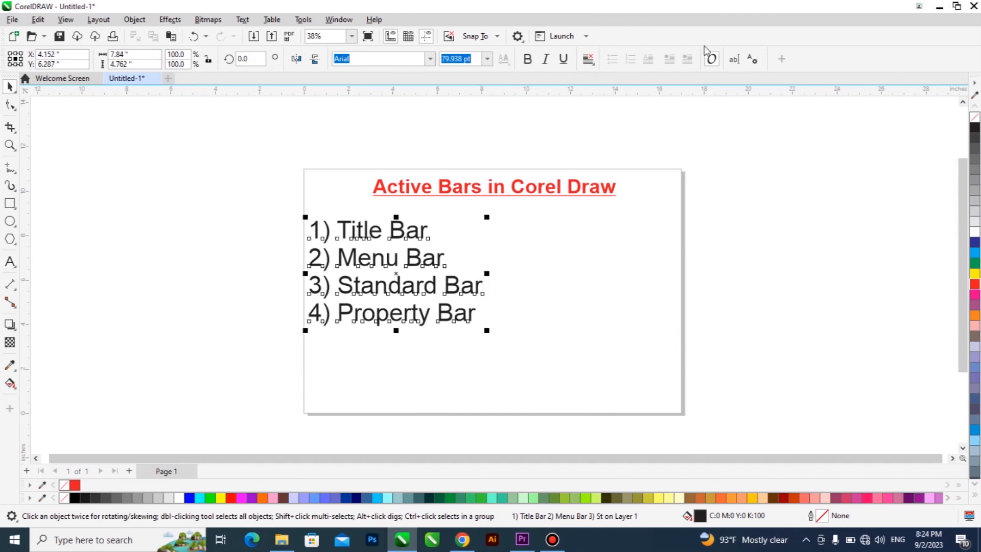
Float the property bar over the page and dock it vertically beside the toolbox
right_click(847, 62)
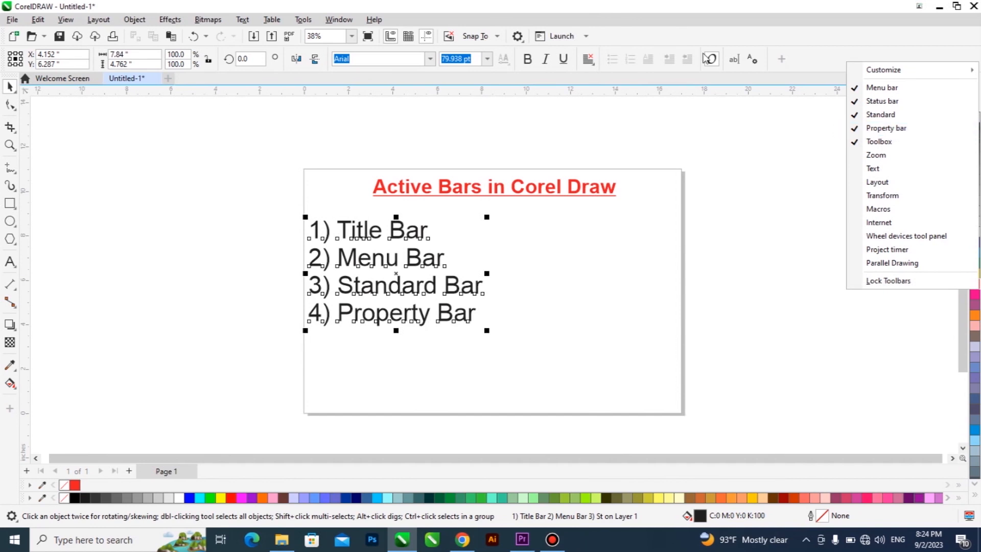
click(724, 8)
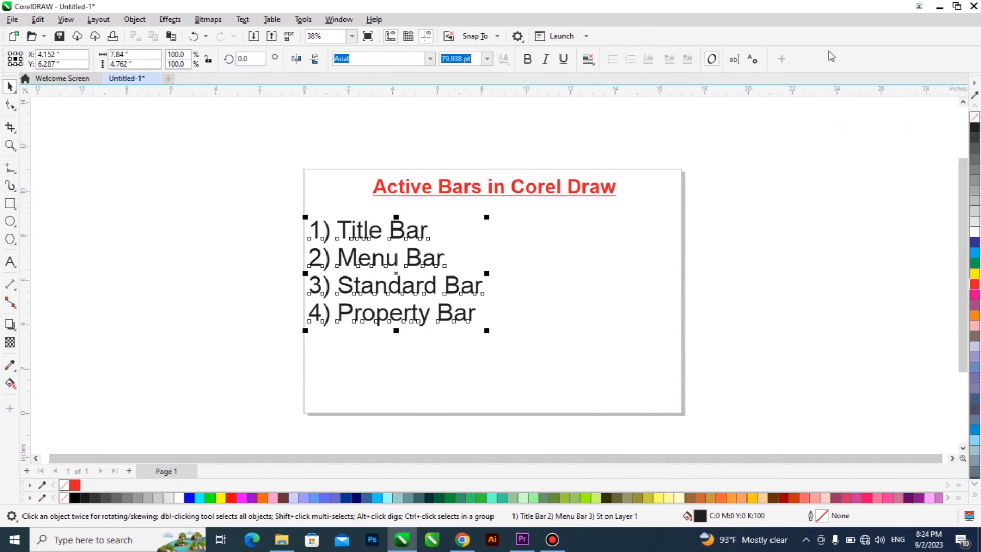
click(125, 137)
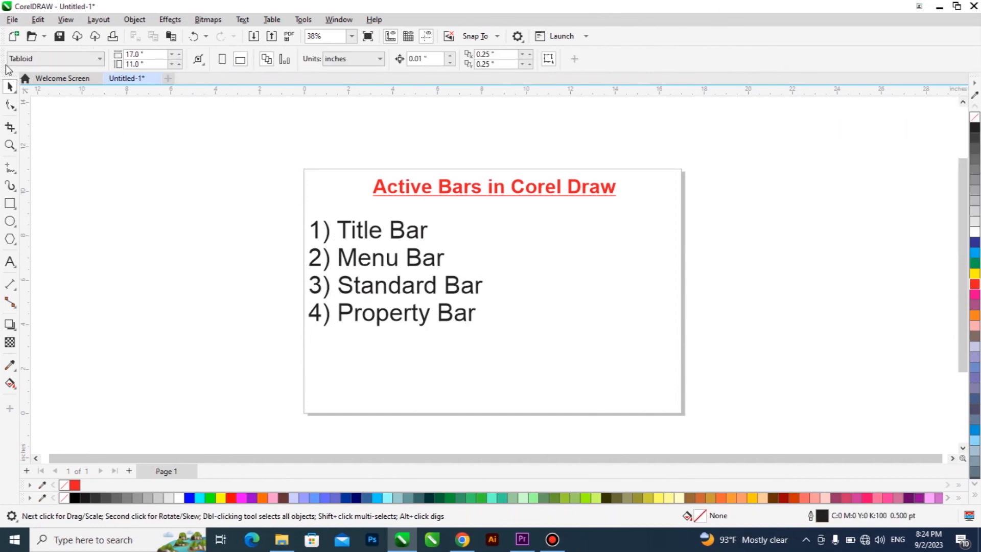
drag(3, 58, 169, 134)
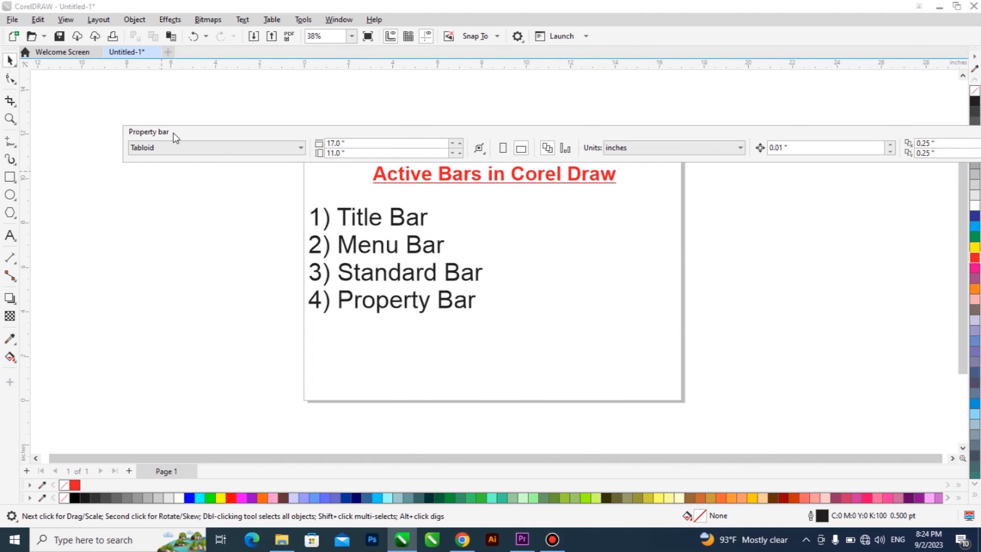
drag(173, 132, 20, 51)
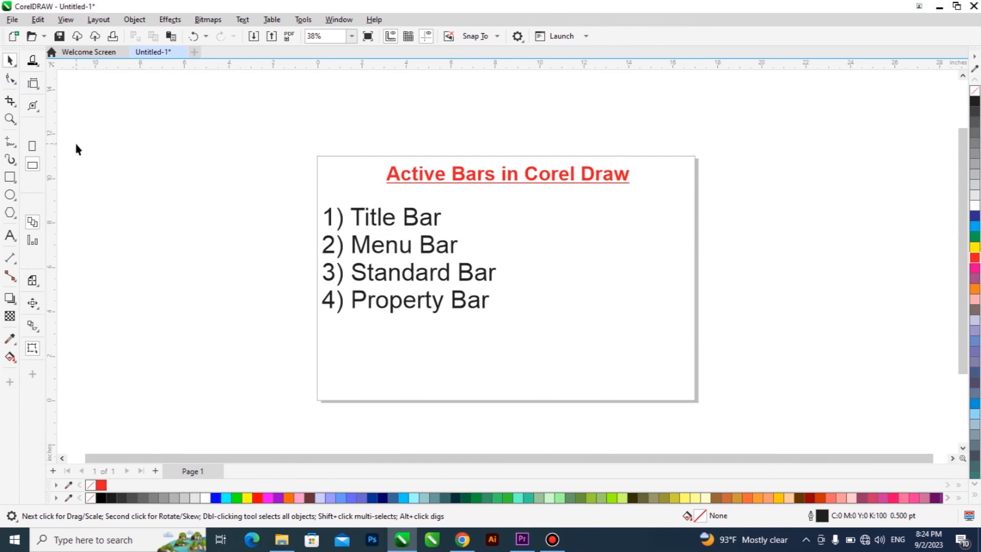
Undock the vertical property bar and return it to its horizontal place beneath the Standard toolbar
drag(33, 56, 276, 129)
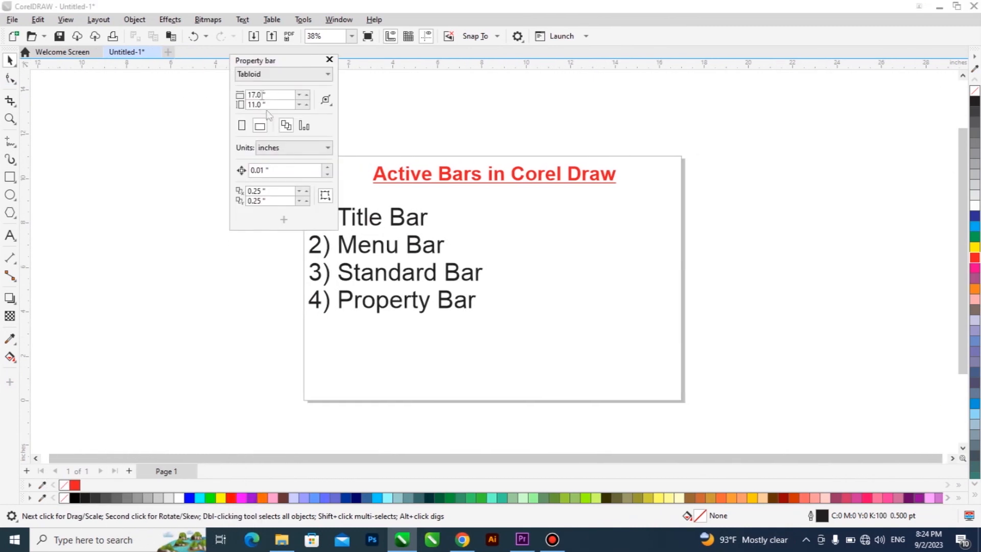
drag(264, 63, 3, 54)
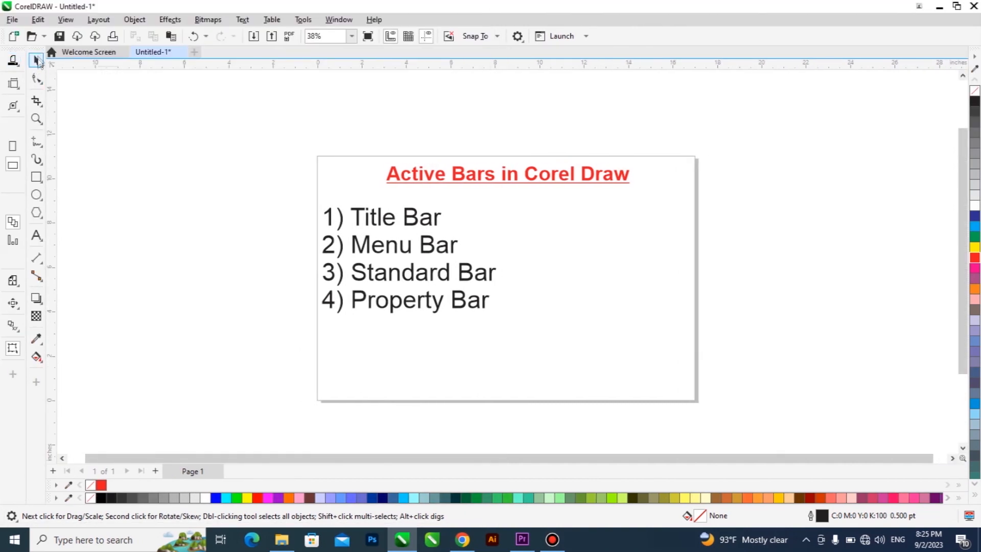
drag(39, 51, 6, 45)
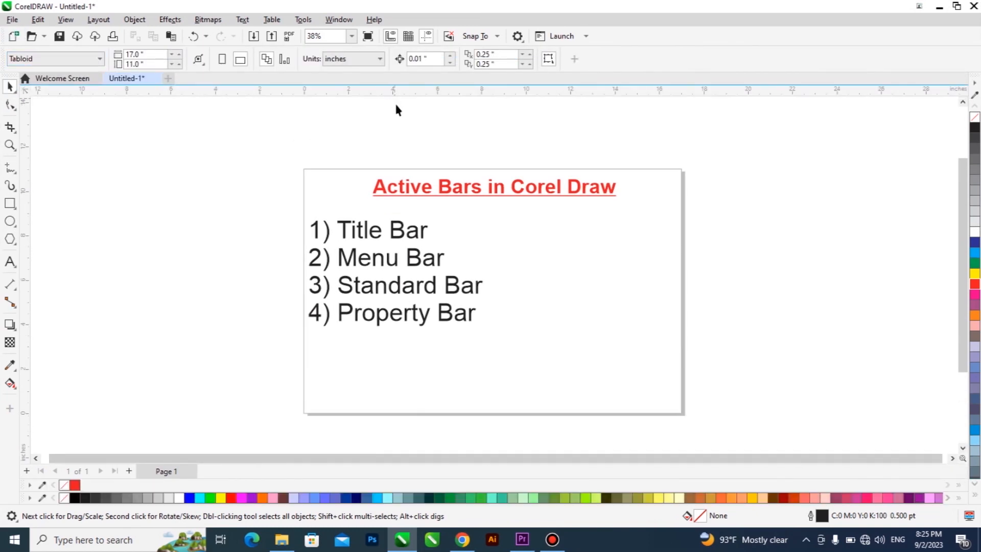
Compare the property bar options with the numbered text selected and with nothing selected
click(342, 231)
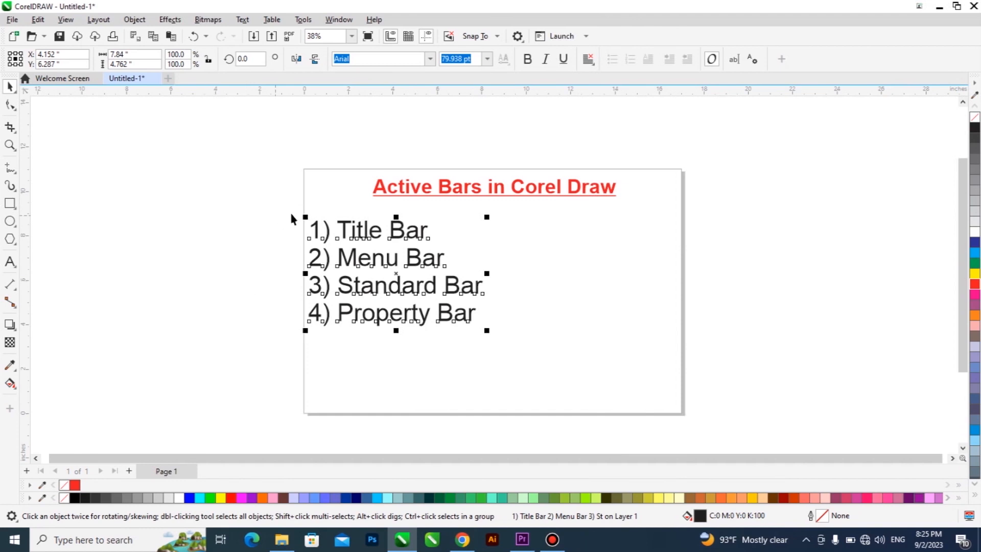
key(Escape)
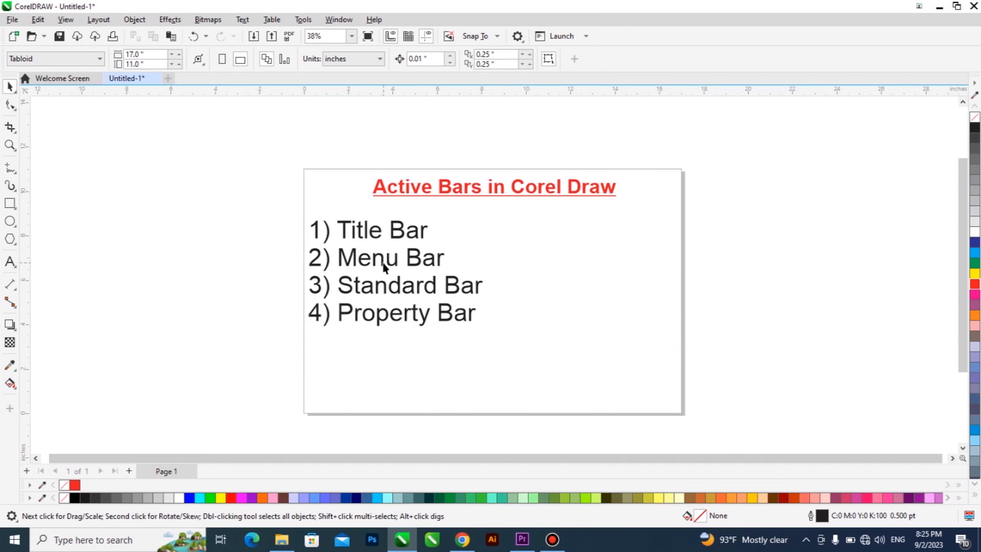
click(389, 263)
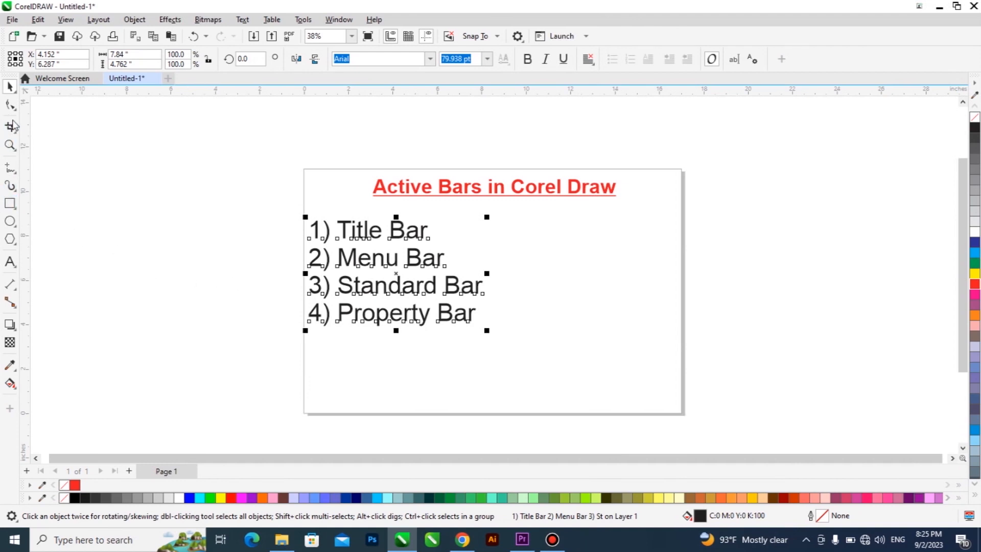
click(224, 179)
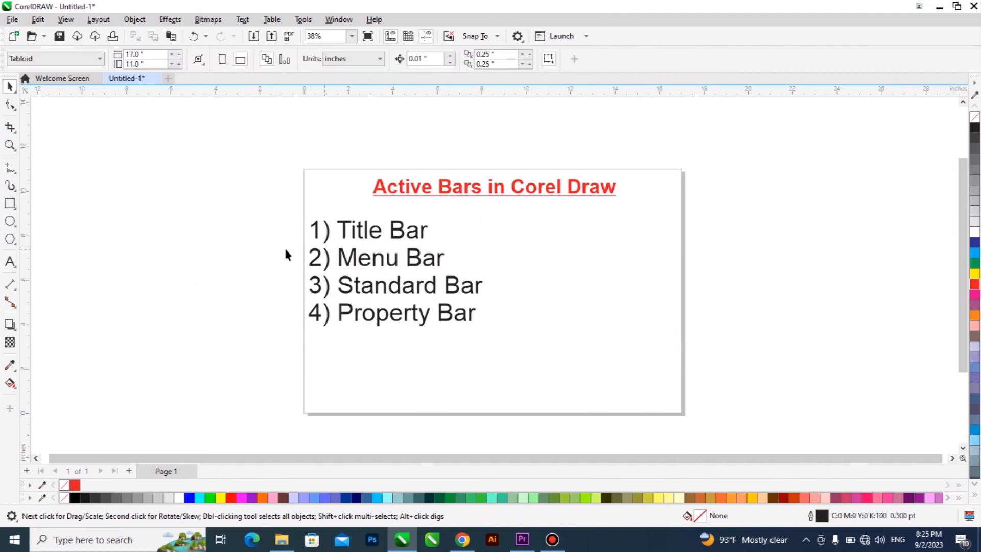
Draw a rectangle about 3.81 × 2.51 inches and a circle about 2.87 inches across beside the list, and compare their property options
click(10, 204)
drag(540, 253, 625, 309)
click(10, 221)
drag(571, 326, 636, 390)
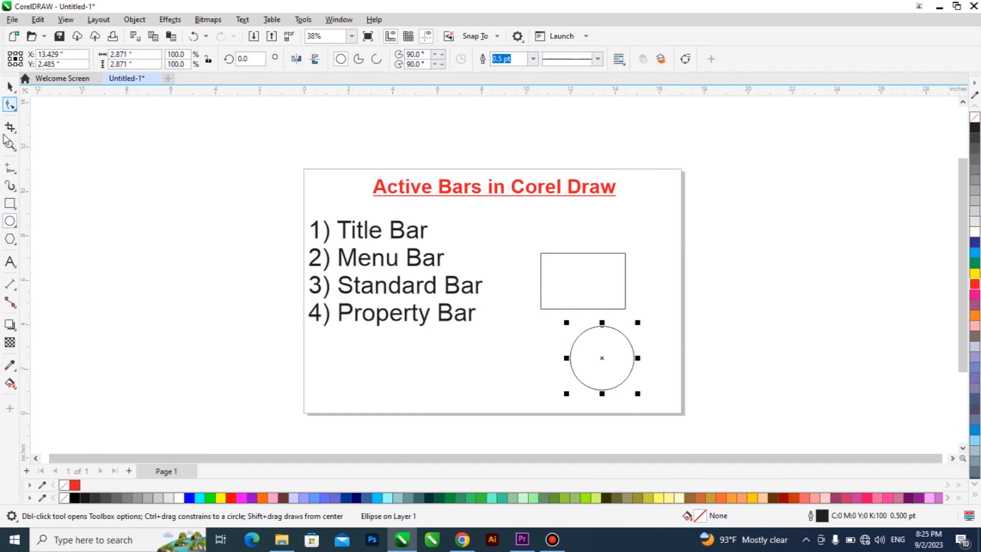
click(10, 87)
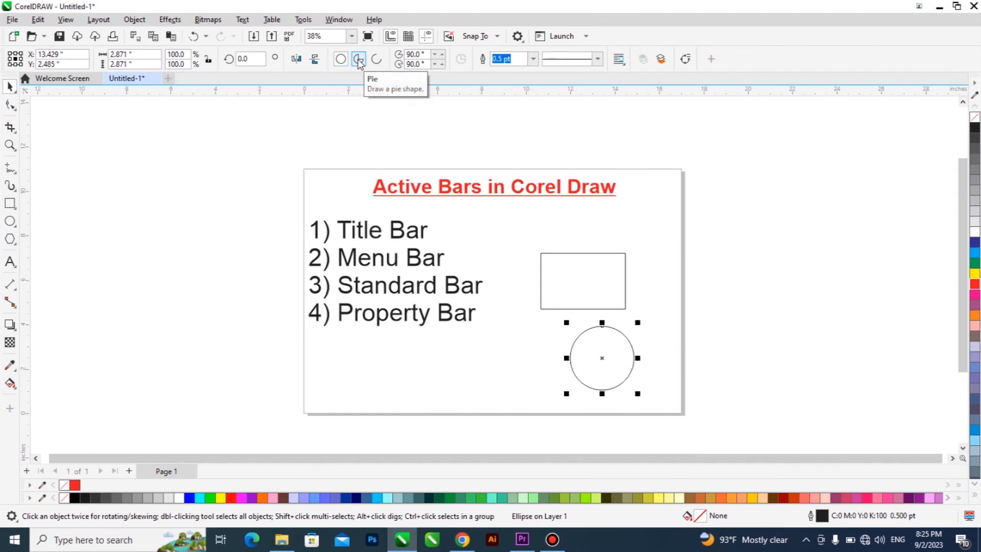
click(594, 271)
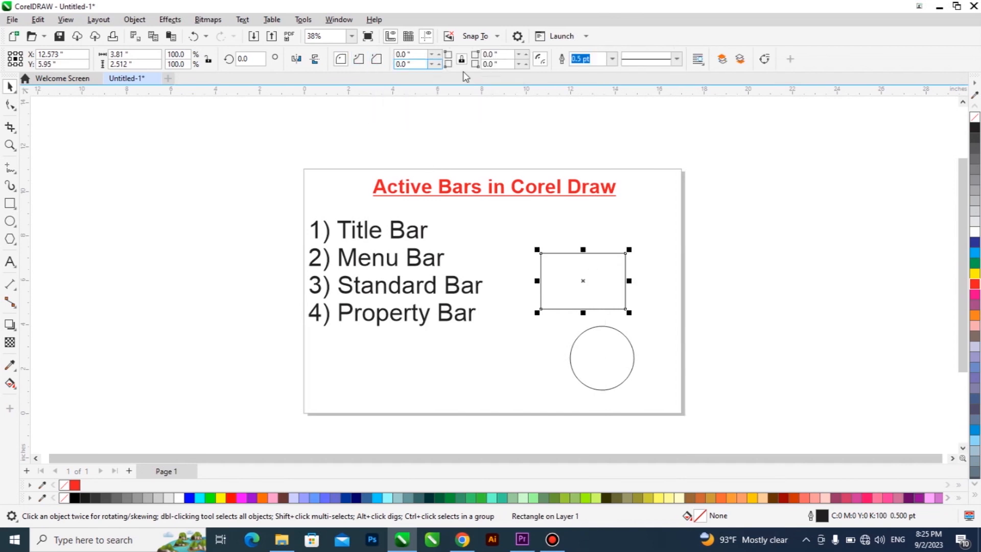
Apply bold, italic and underline formatting to the numbered list
click(393, 234)
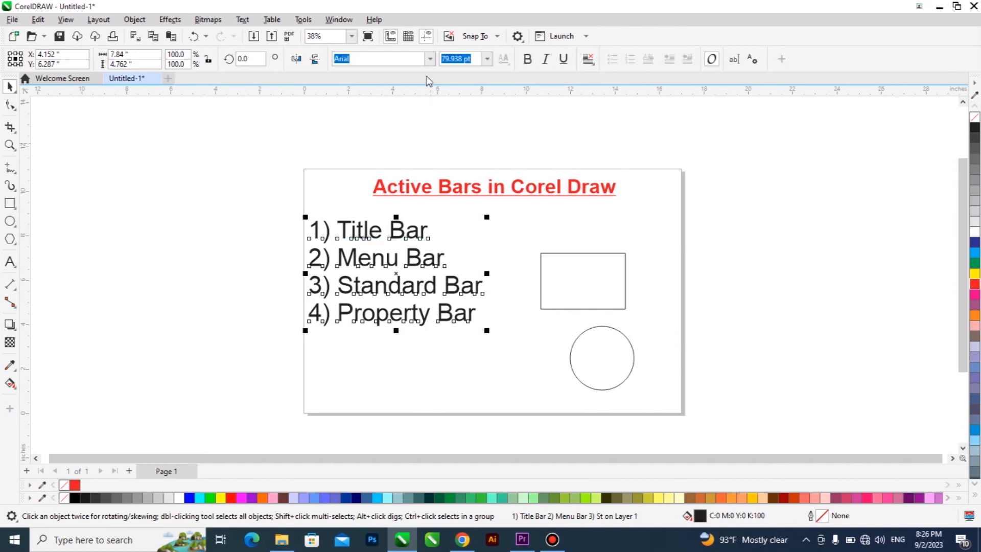
click(527, 60)
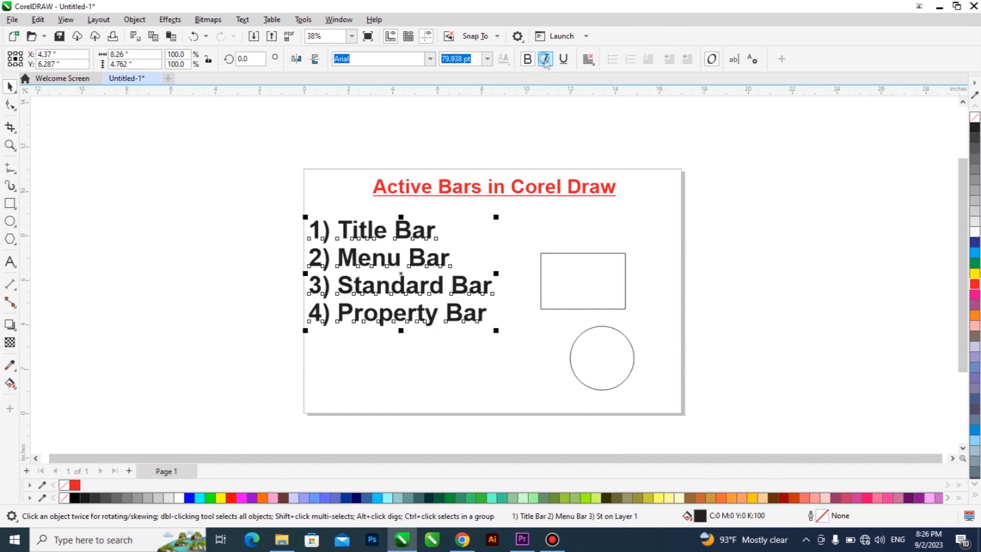
click(545, 60)
click(564, 60)
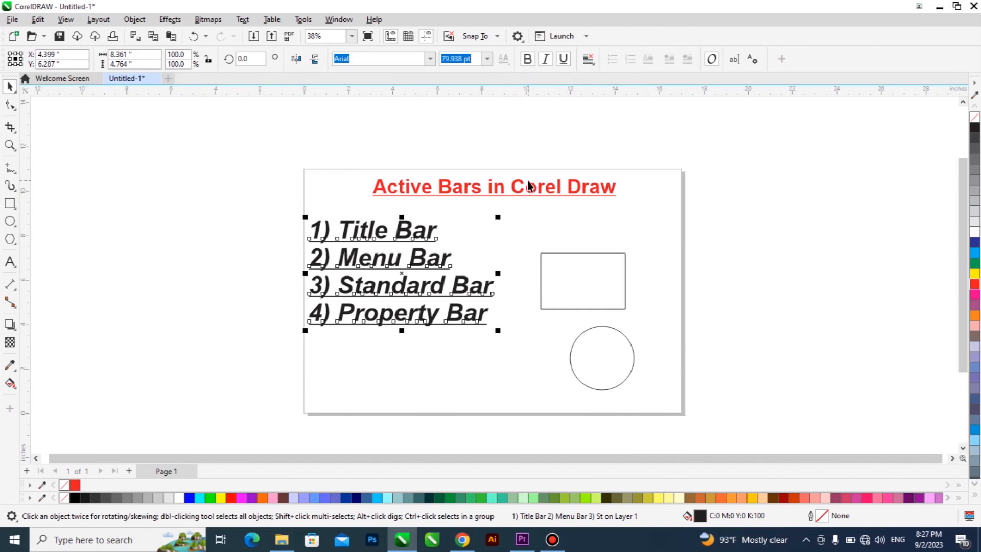
Remove the underline, italic and bold formatting from the numbered list
click(564, 59)
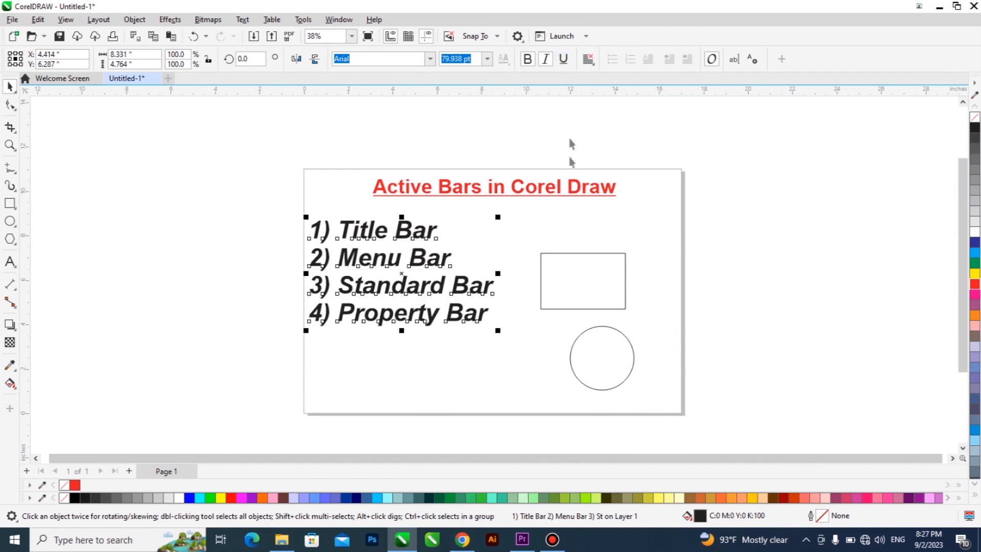
click(546, 60)
click(527, 59)
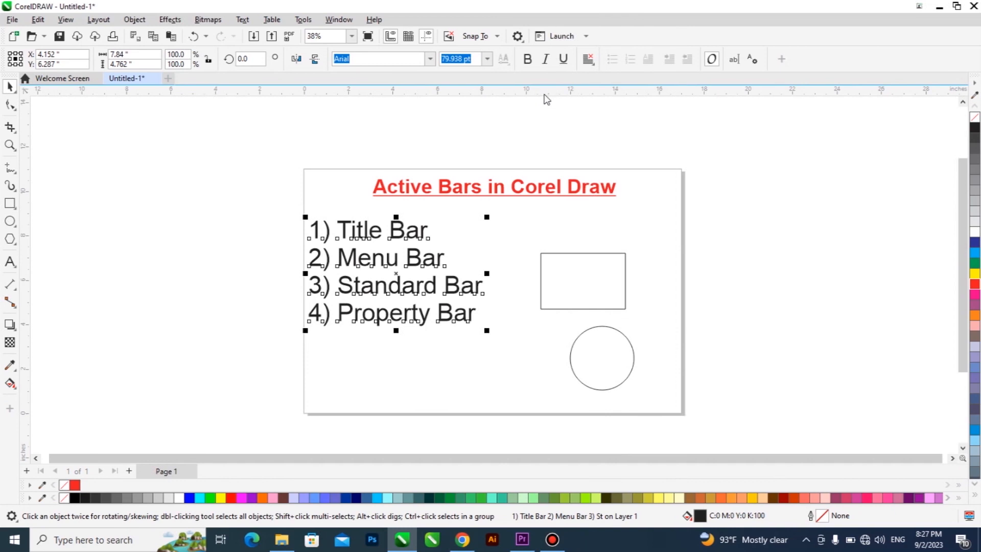
Try a 150 pt font size on the numbered list and settle on 48 pt
click(487, 59)
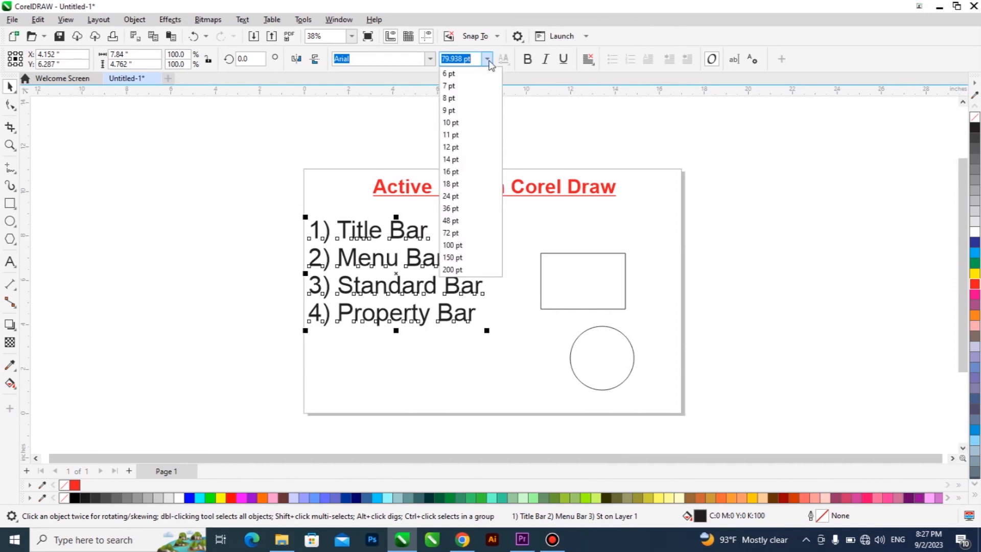
click(458, 257)
click(487, 59)
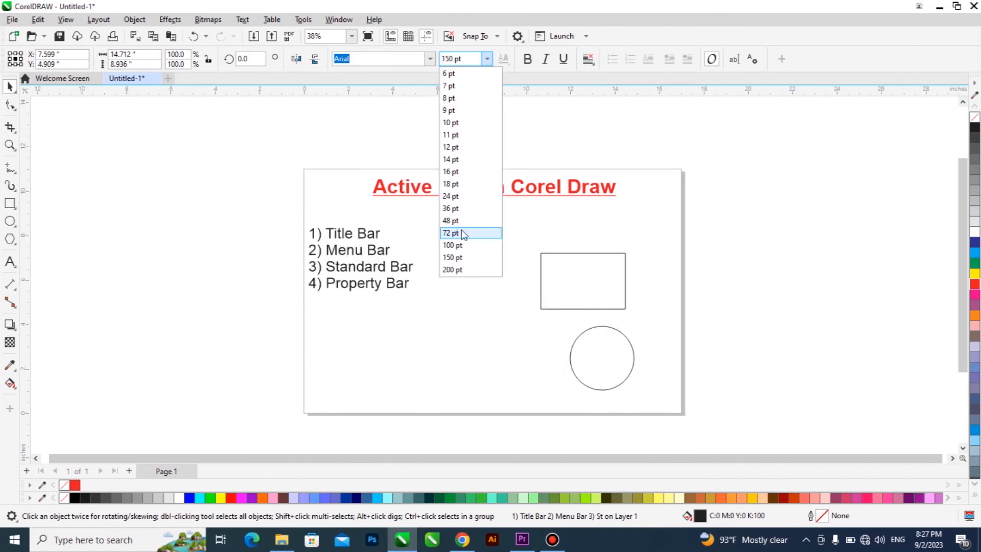
click(461, 221)
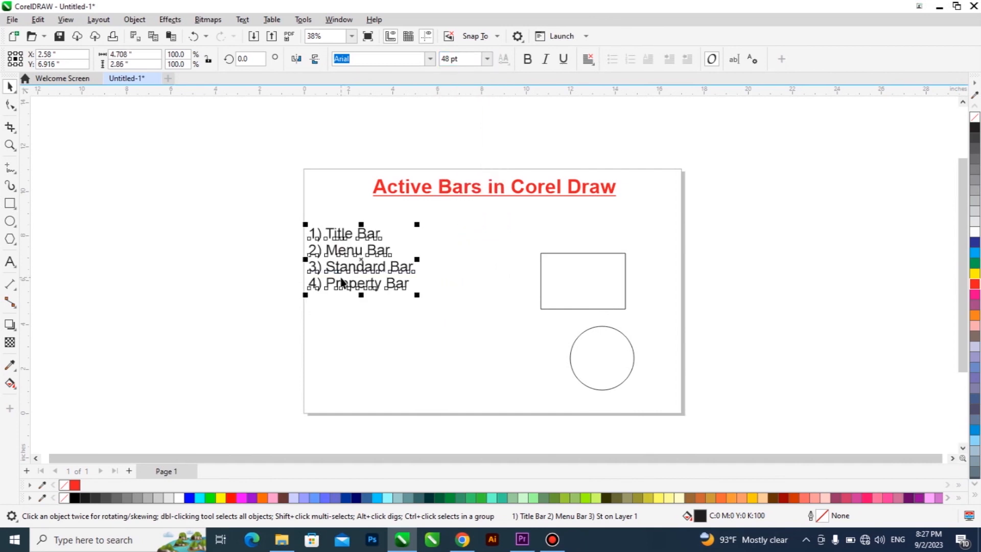
Compare the property bar options of the rectangle with those of the numbered text
scroll(331, 283, up, 1)
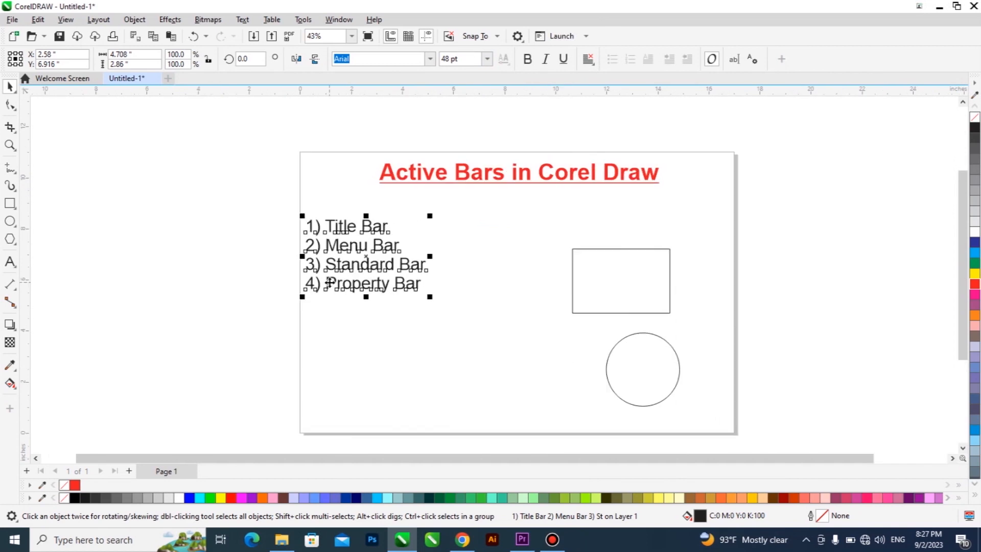
click(590, 275)
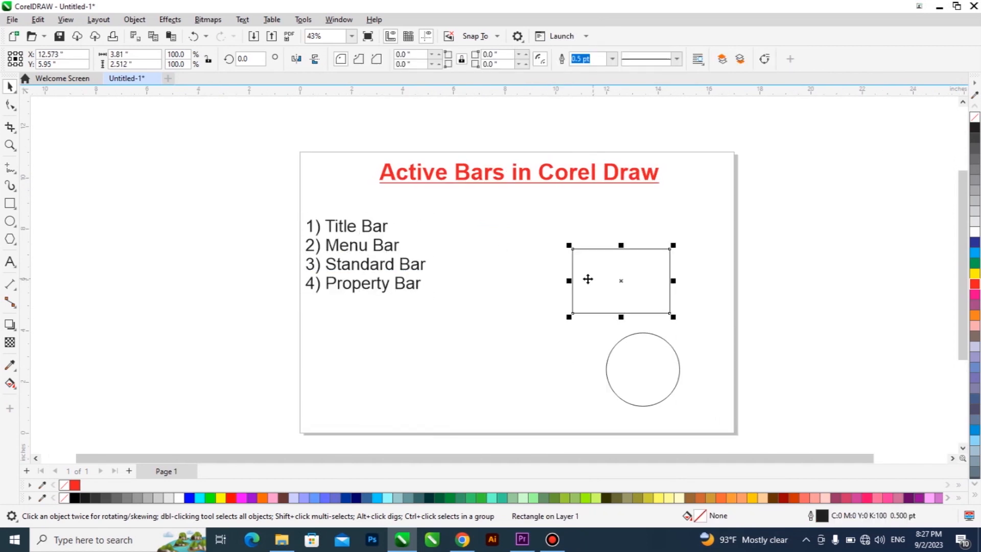
click(388, 247)
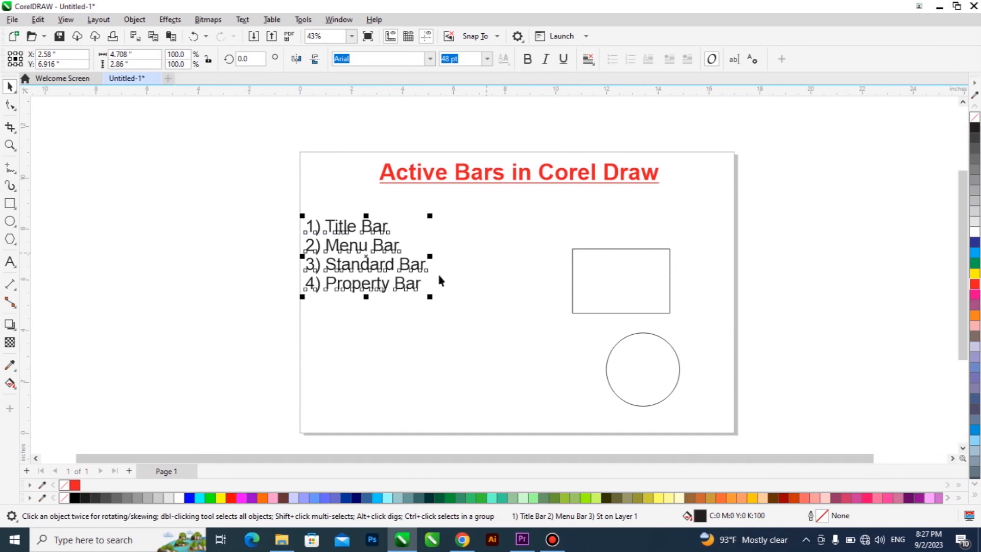
Add a fifth line reading "5) Toolbox" to the numbered text and finish editing it
double_click(421, 281)
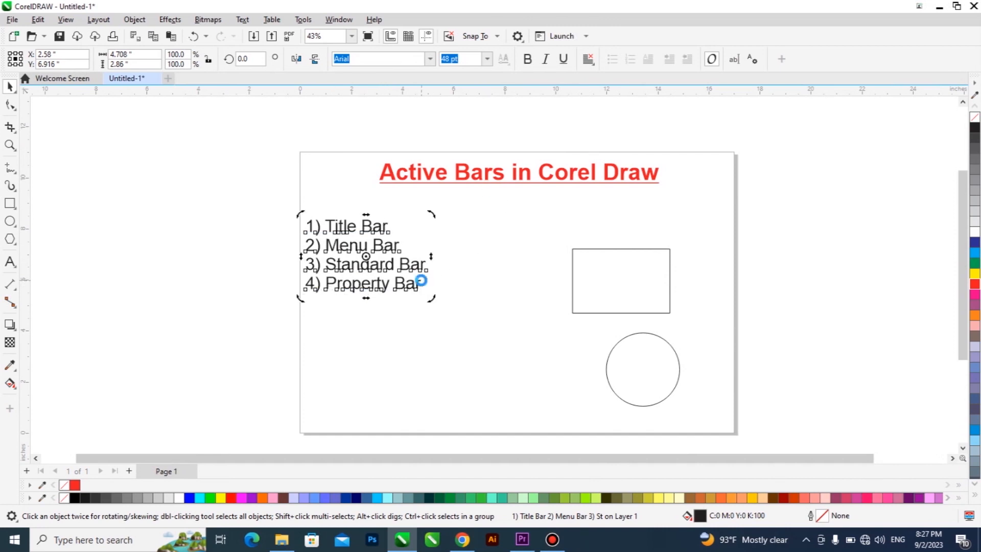
key(Return)
text(Tool)
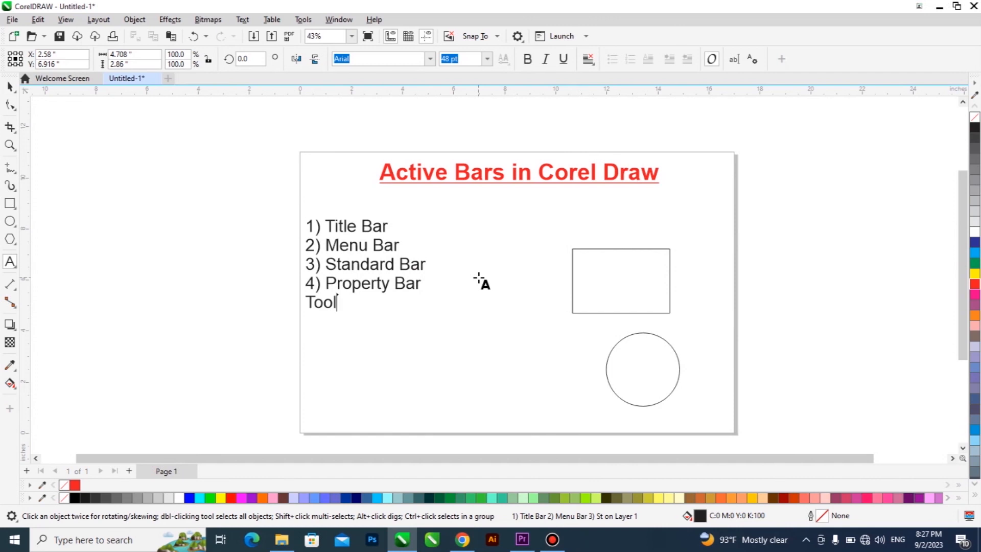
key(Home)
text(5))
key(End)
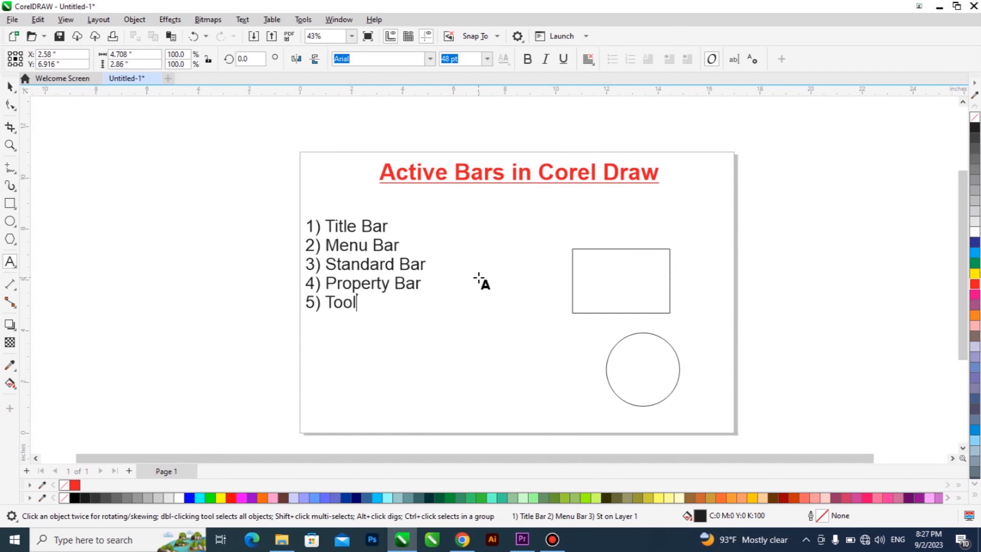
text(box)
key(ctrl+space)
scroll(390, 299, up, 1)
click(403, 337)
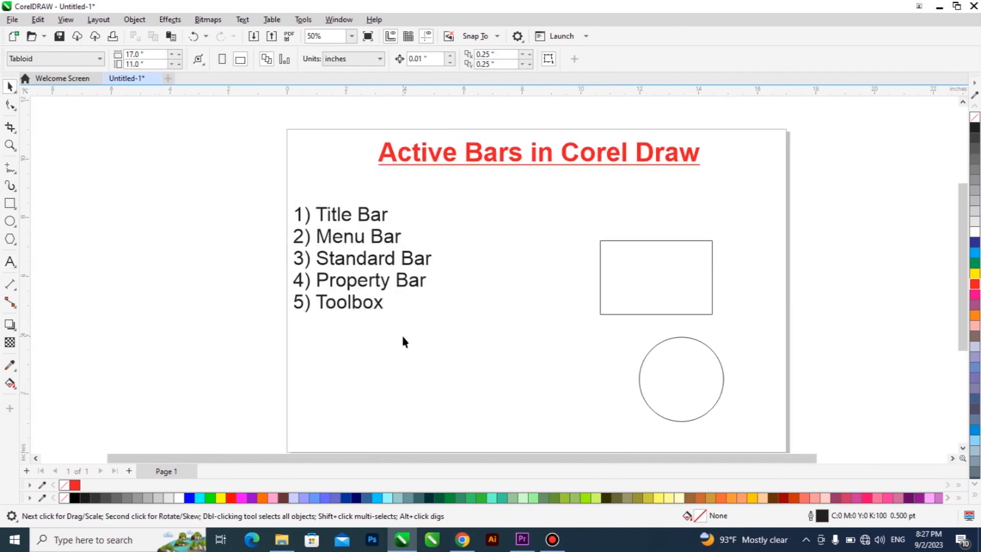
Float the toolbox beside the page and dock it back in its original vertical place
mouse_move(22, 81)
mouse_down()
mouse_move(24, 94)
mouse_move(136, 154)
mouse_move(215, 154)
mouse_up()
drag(179, 85, 183, 186)
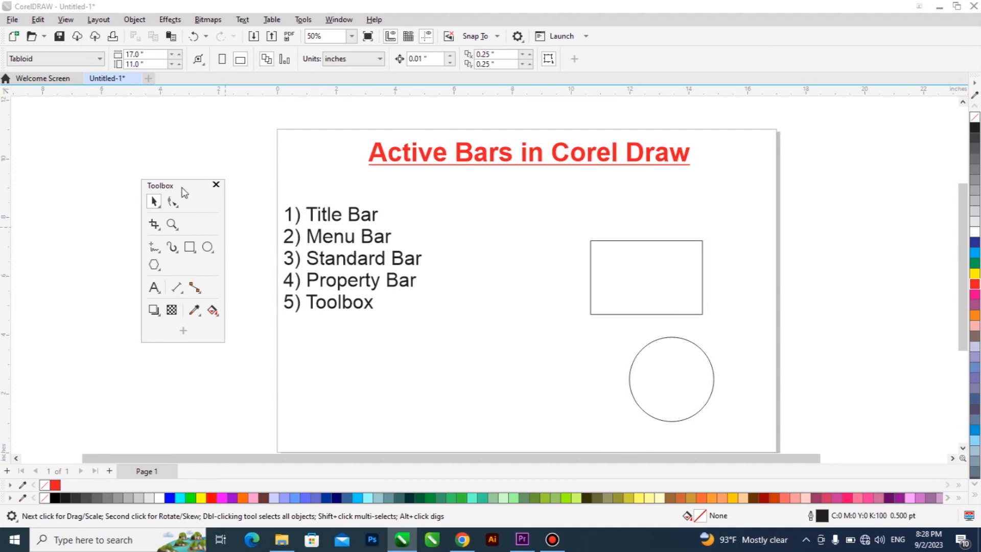
drag(183, 189, 10, 154)
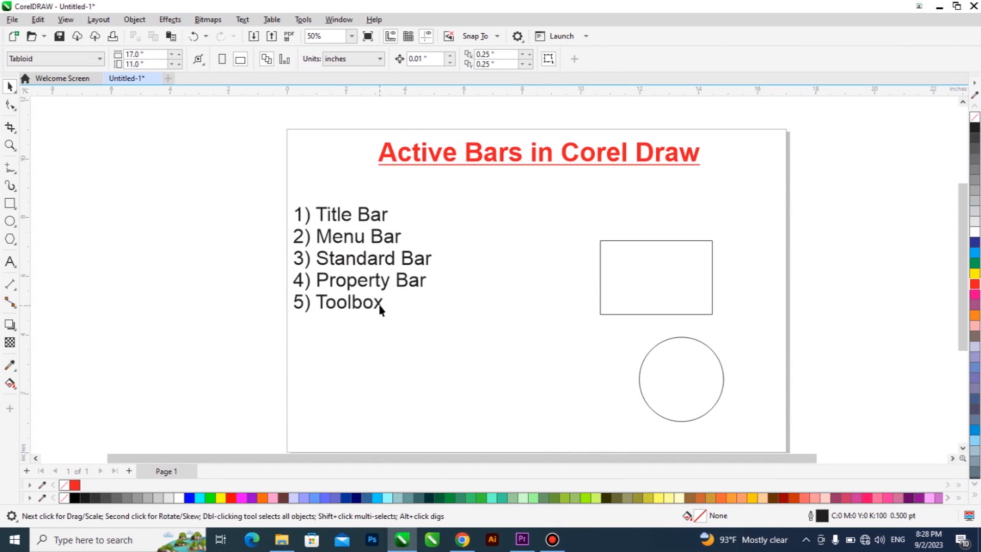
Delete the rectangle and the circle from the page
click(657, 278)
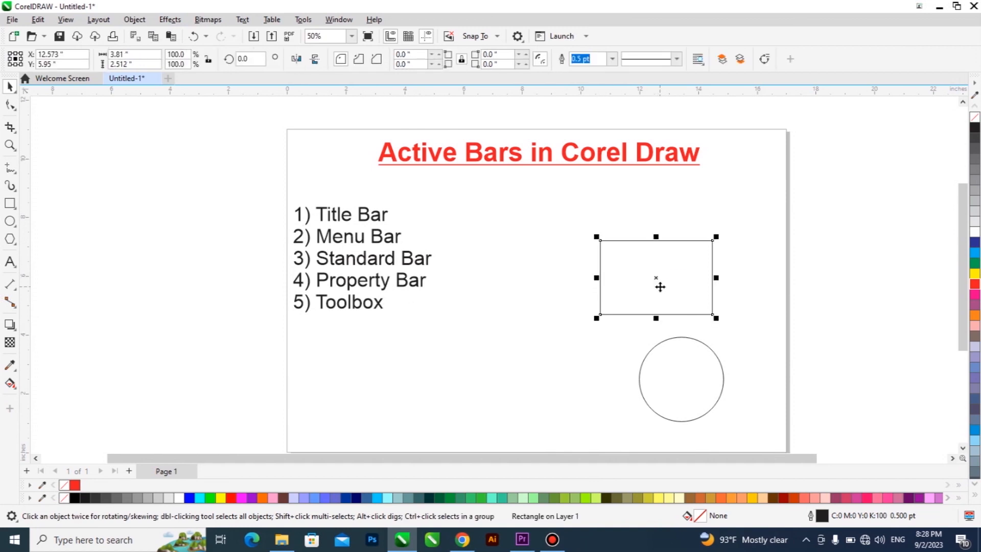
key(Delete)
click(674, 344)
key(Delete)
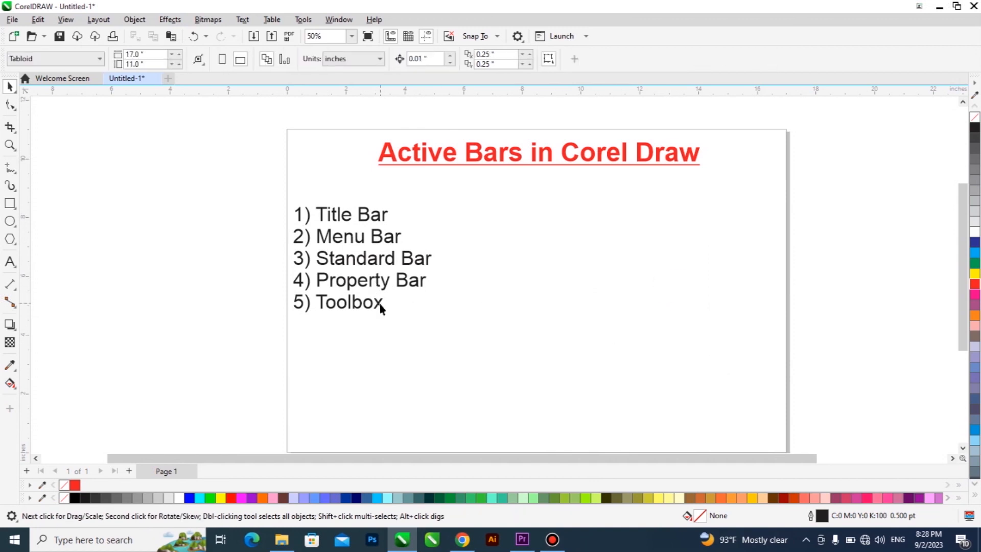
double_click(379, 305)
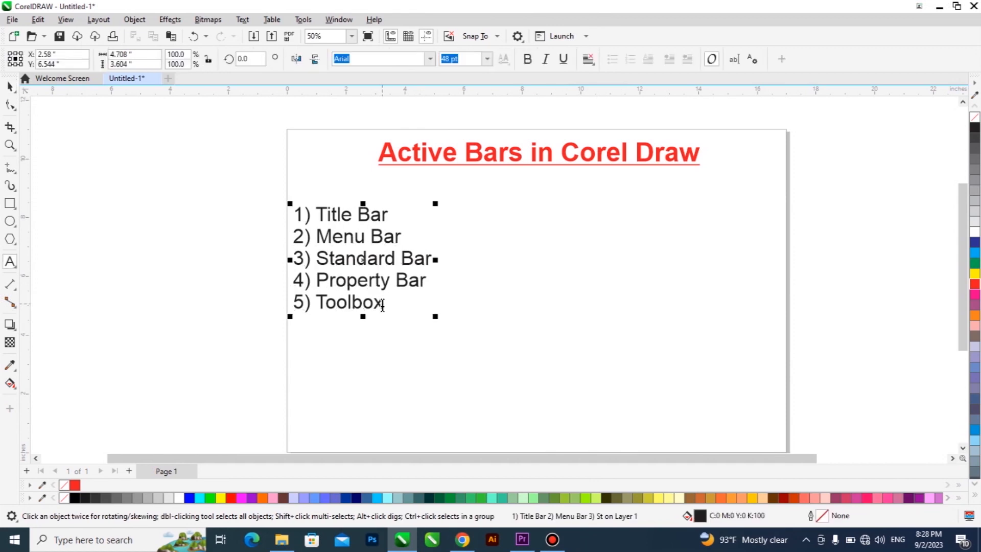
key(ctrl+space)
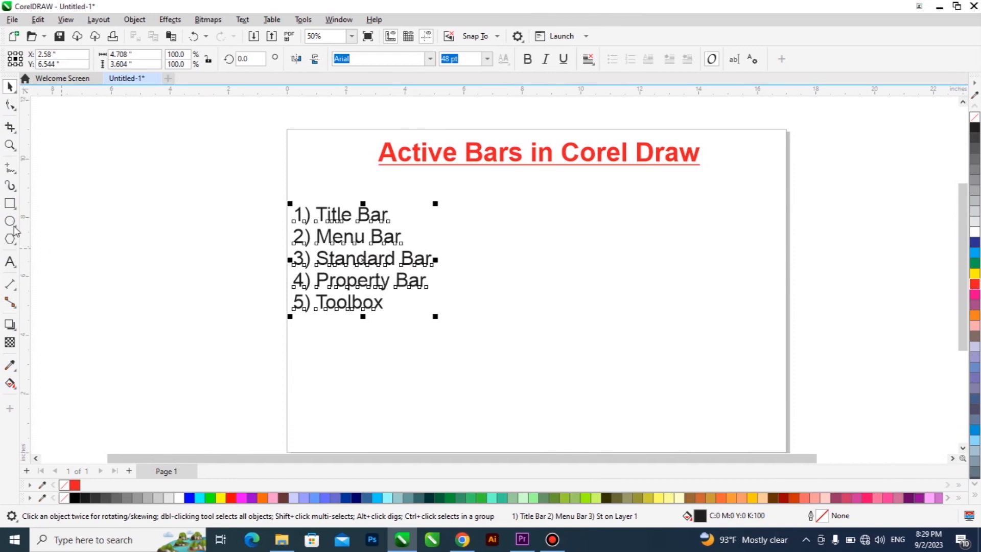
Draw a rectangle about 3.63 × 2 inches low on the page to compare its properties with the text's, and delete it
click(10, 204)
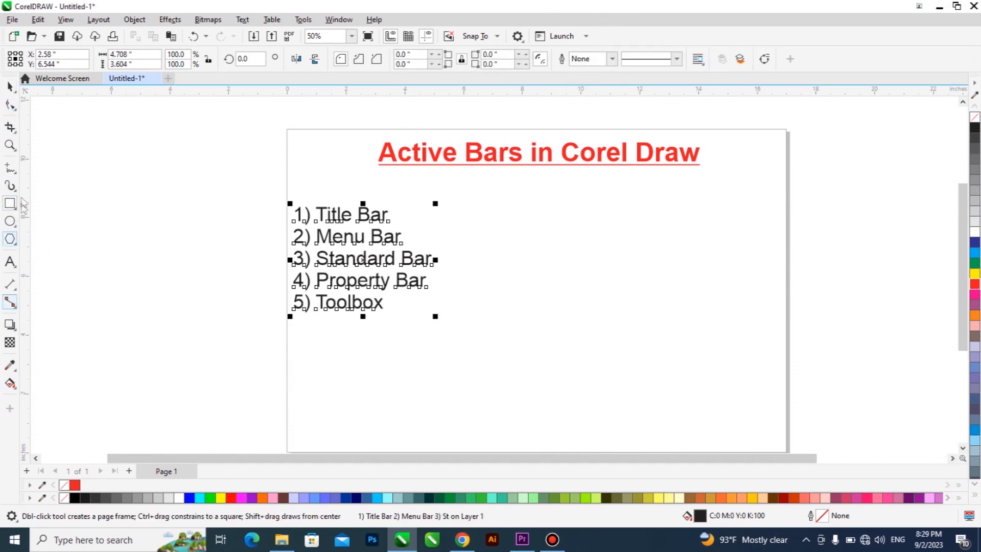
drag(561, 334, 667, 393)
click(11, 87)
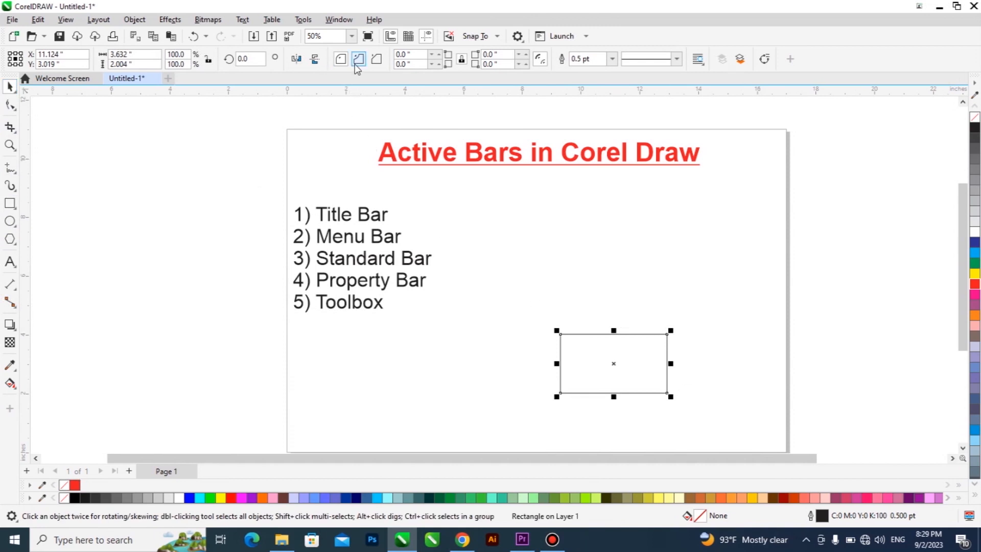
click(404, 62)
click(377, 294)
click(360, 286)
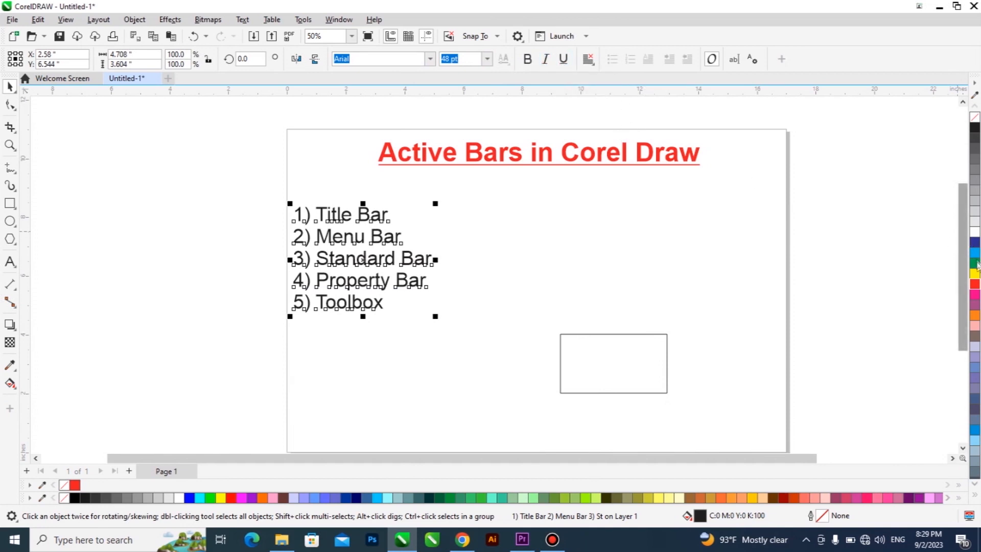
click(627, 362)
key(Delete)
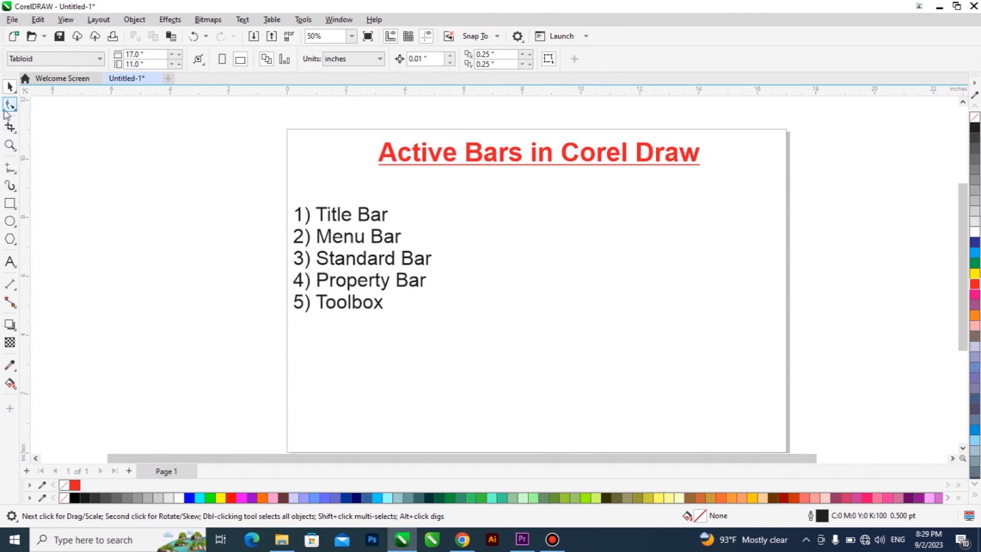
Display the group of tools that belong with the Shape tool while the numbered text is selected
click(381, 306)
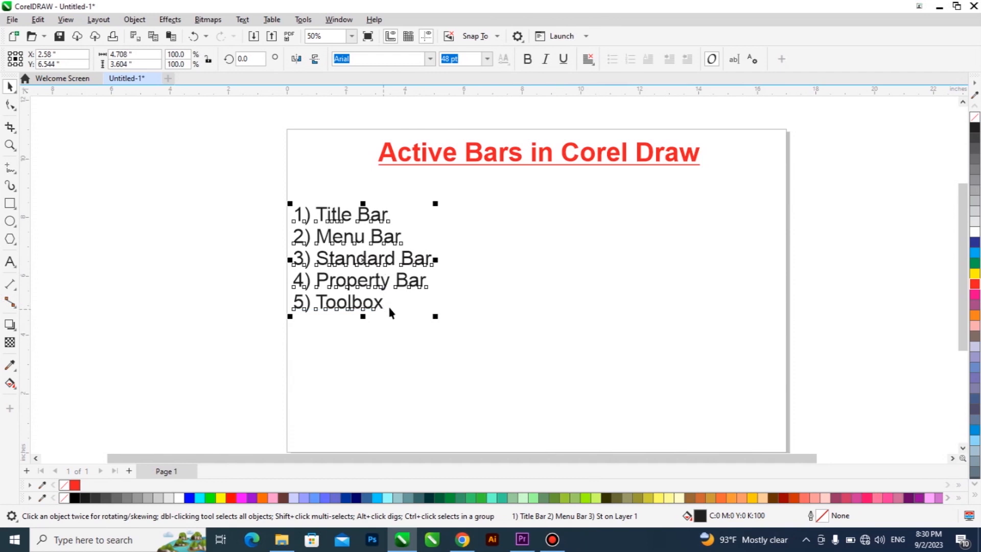
click(13, 105)
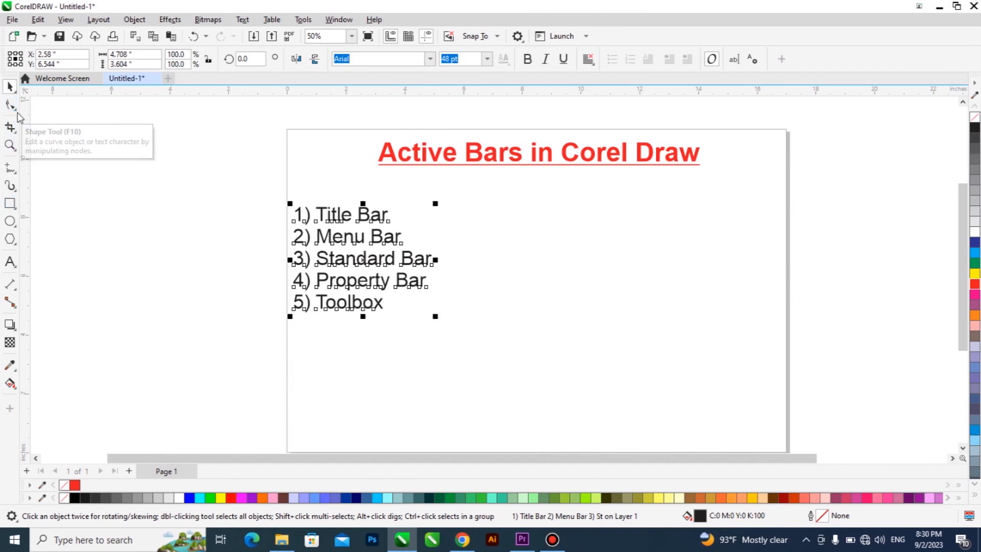
click(17, 111)
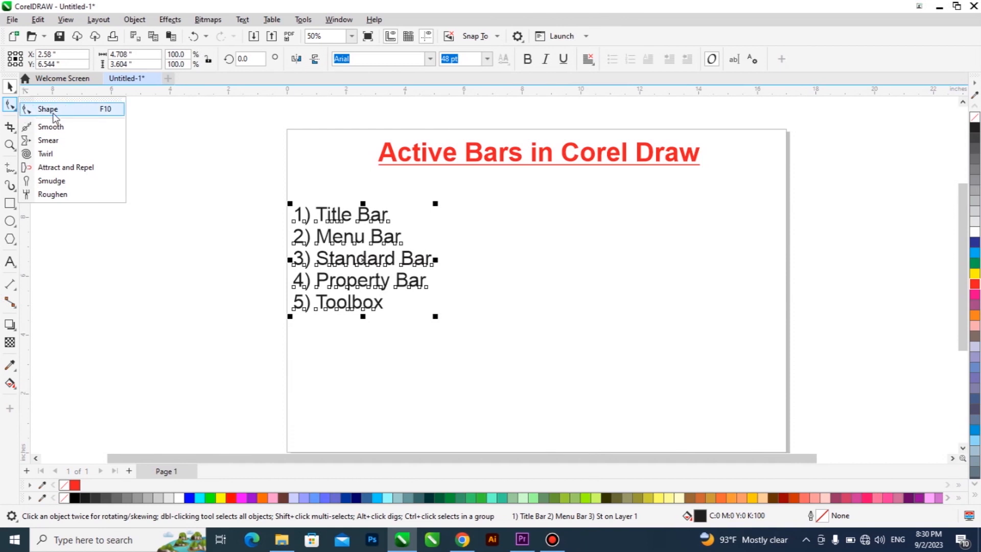
Activate the Shape tool on the numbered list and return to the Pick tool
click(8, 107)
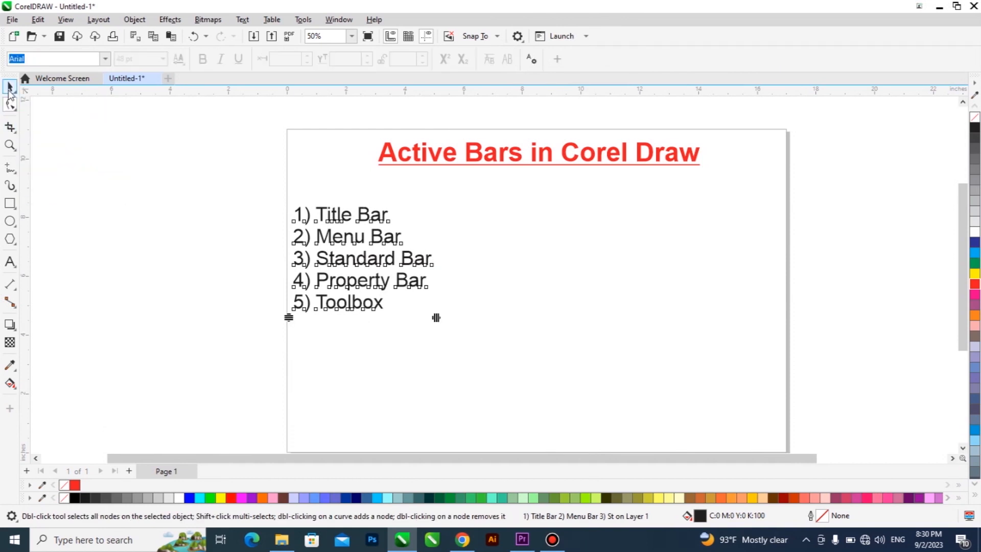
click(9, 90)
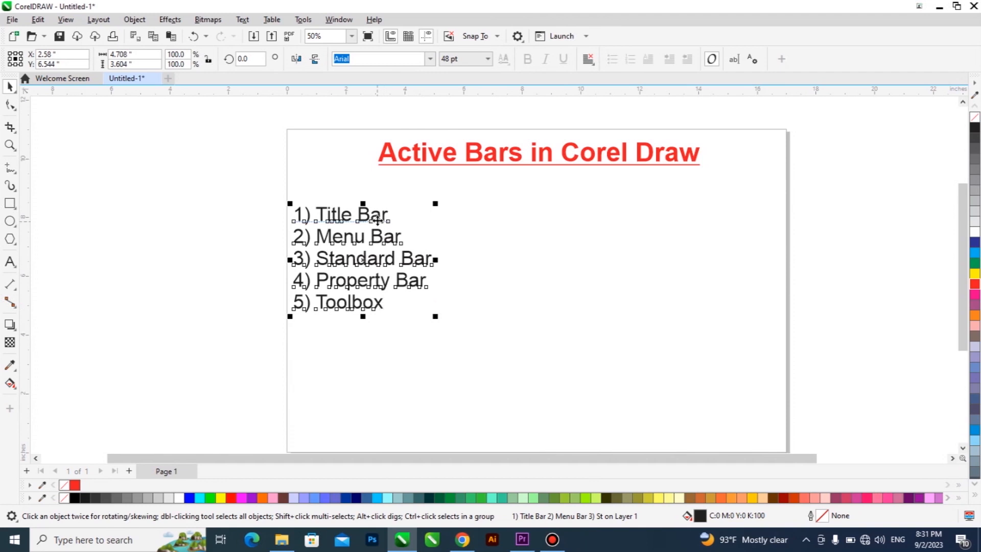
Add an empty item "6)" to the list and move the text around the page, ending at about X 3.79, Y 6.76 inches
drag(377, 219, 383, 206)
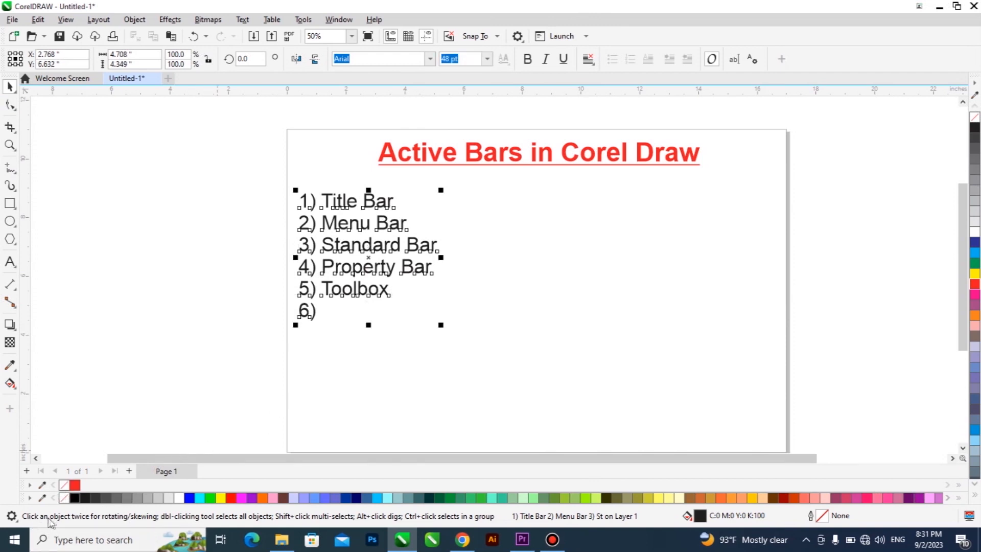
click(481, 323)
drag(432, 270, 565, 308)
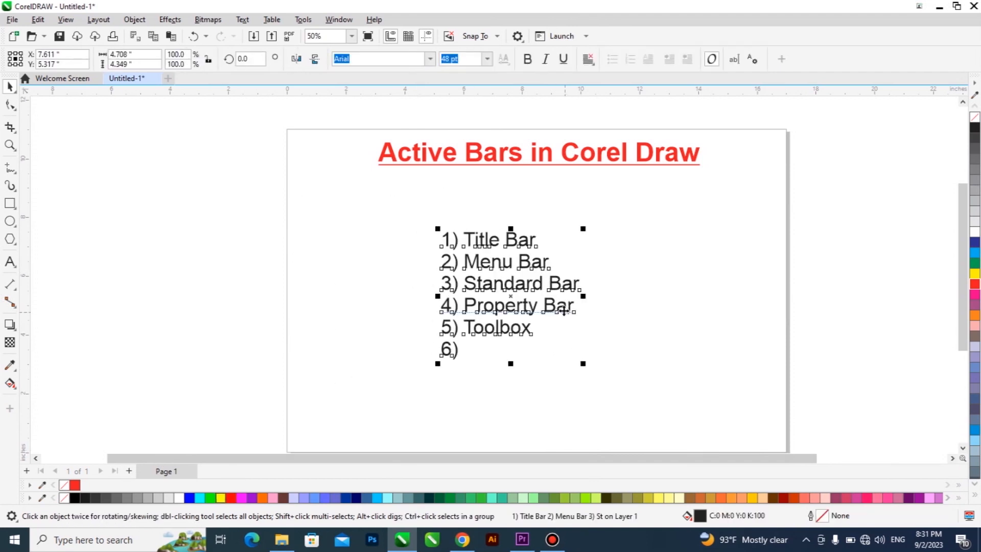
drag(441, 301, 318, 287)
click(526, 303)
drag(399, 287, 416, 264)
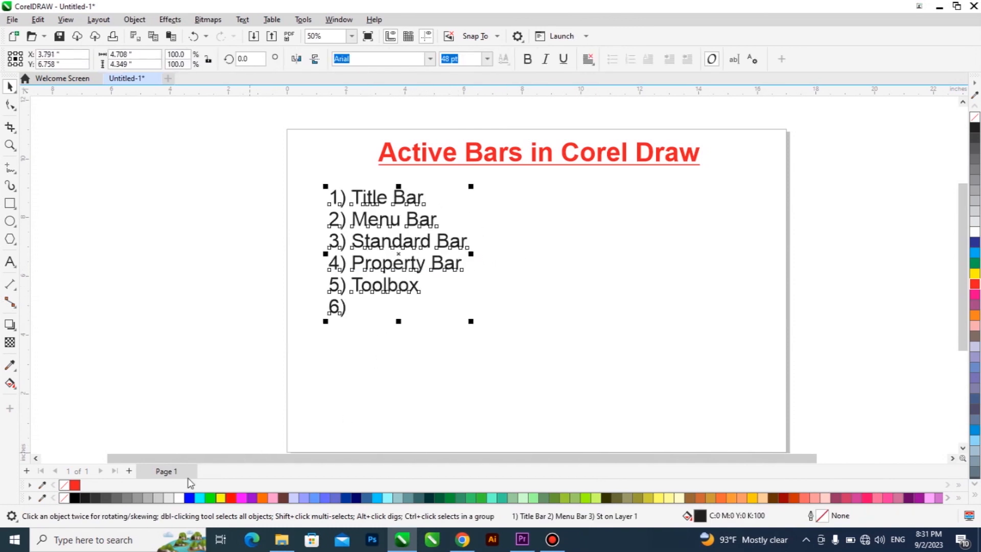
click(624, 358)
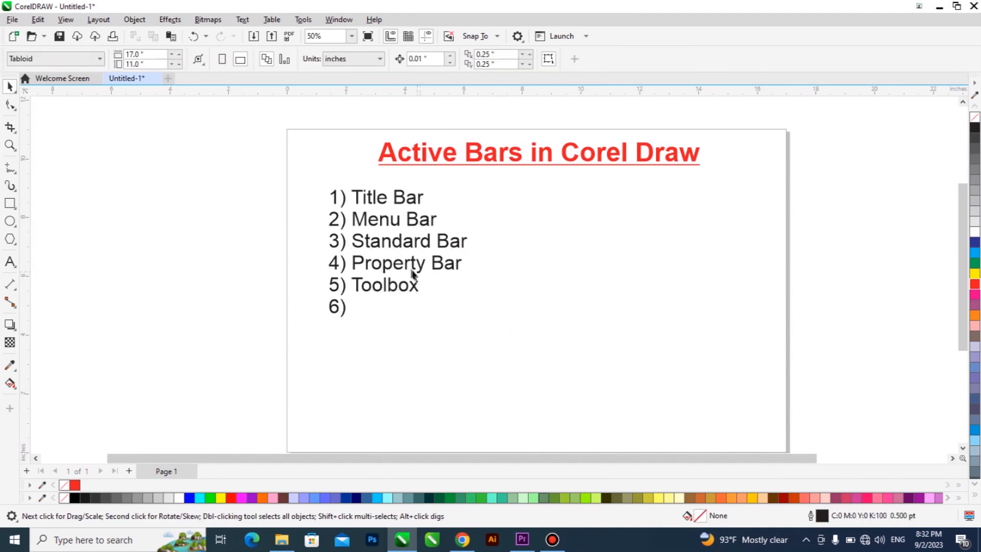
Select and deselect the list to compare the status bar hints, and move it to about X 3.19, Y 6.01 inches
click(387, 280)
click(565, 276)
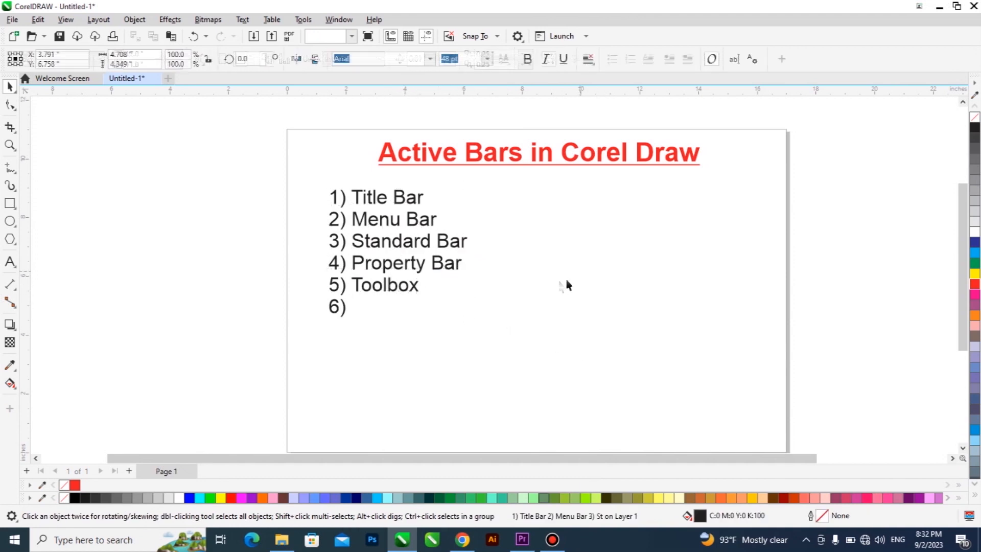
click(410, 284)
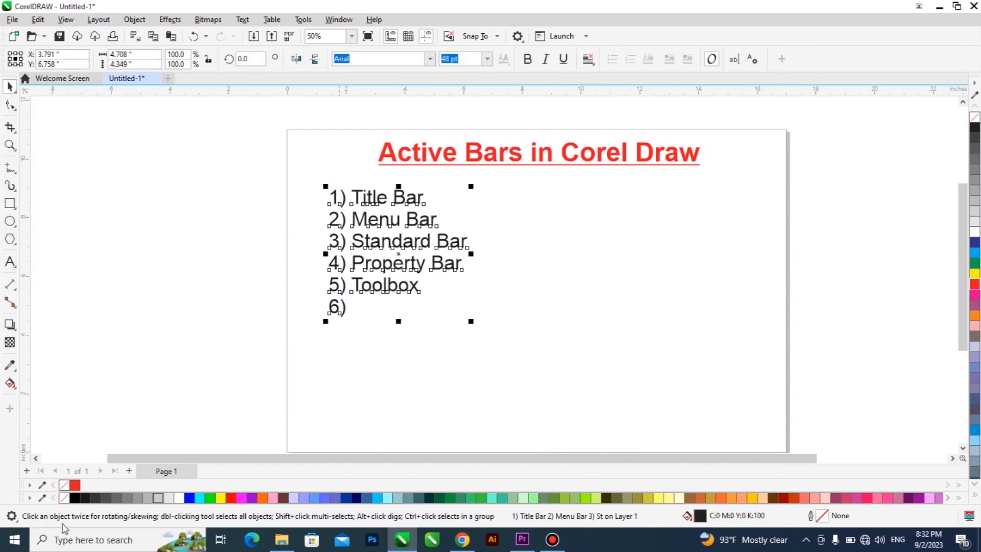
click(611, 307)
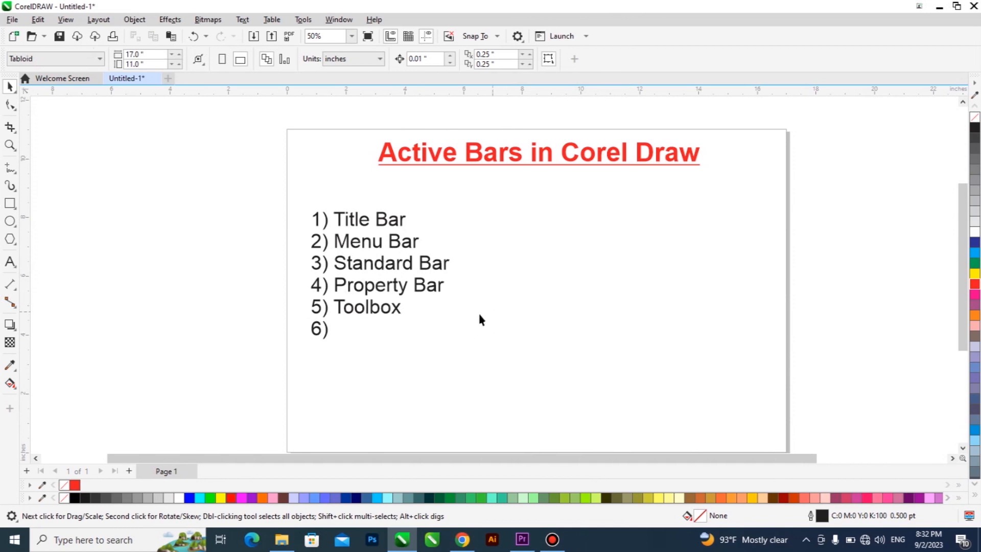
Complete item 6 of the list as "Status bar" and add the item "7) Task bar" below it
click(440, 268)
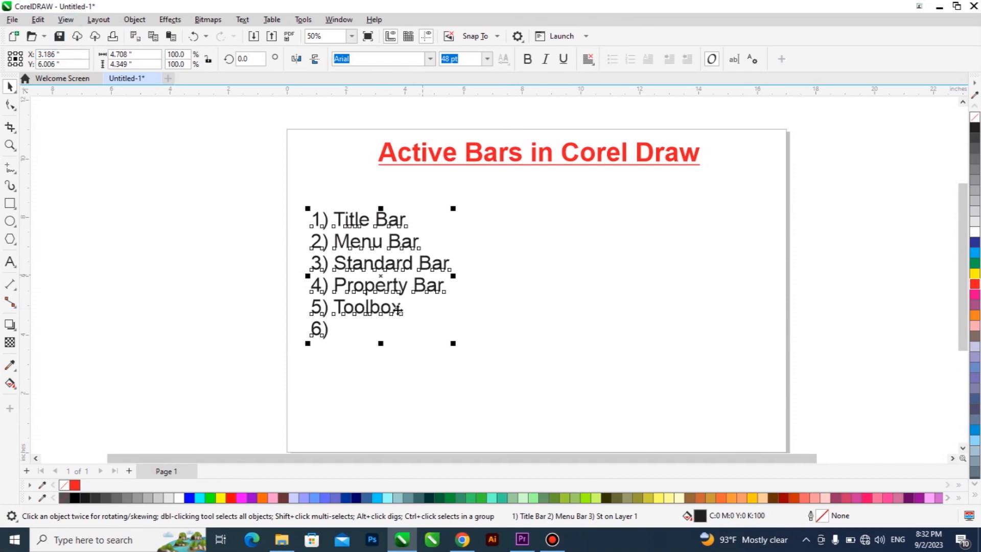
double_click(331, 335)
text(S)
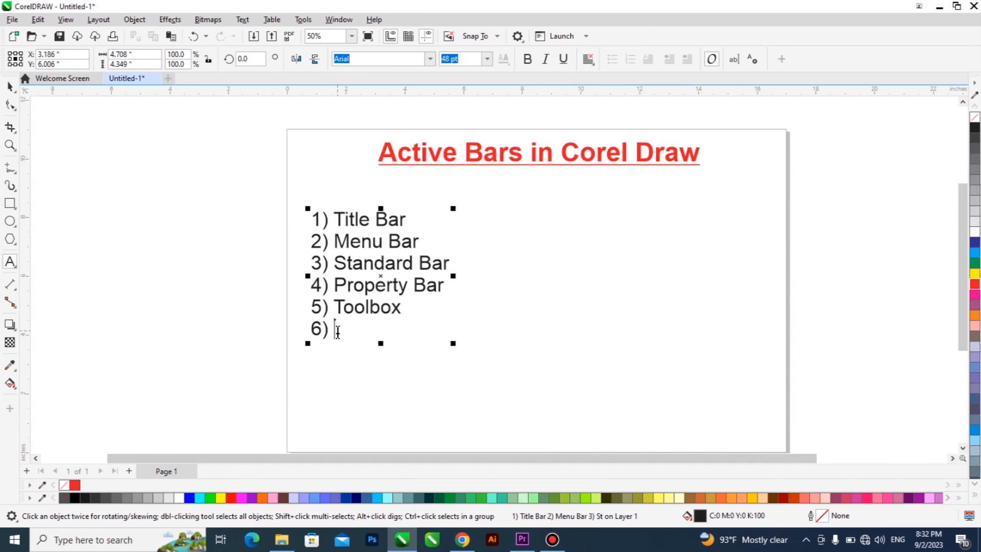
text(tat)
text(us bar )
text(7)
text() T)
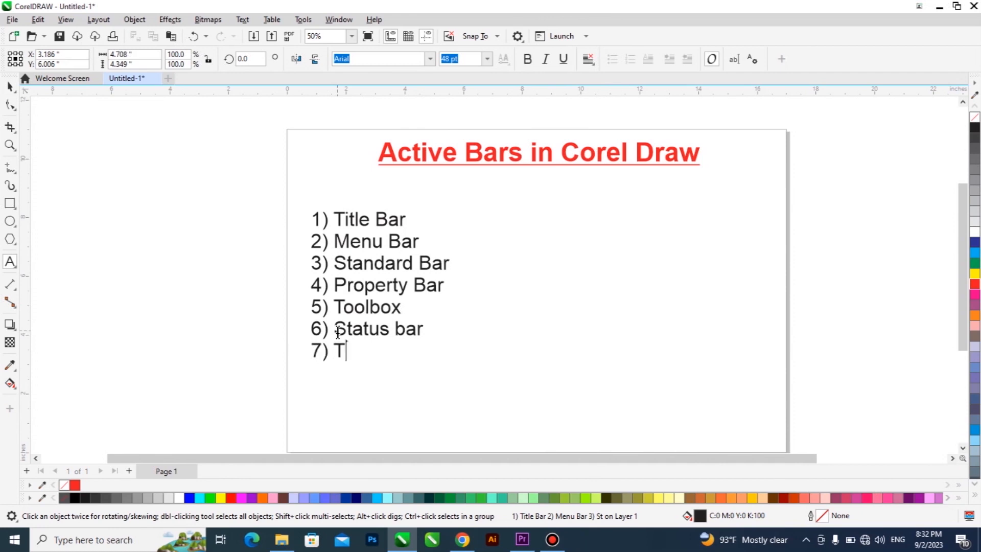
text(ask bar)
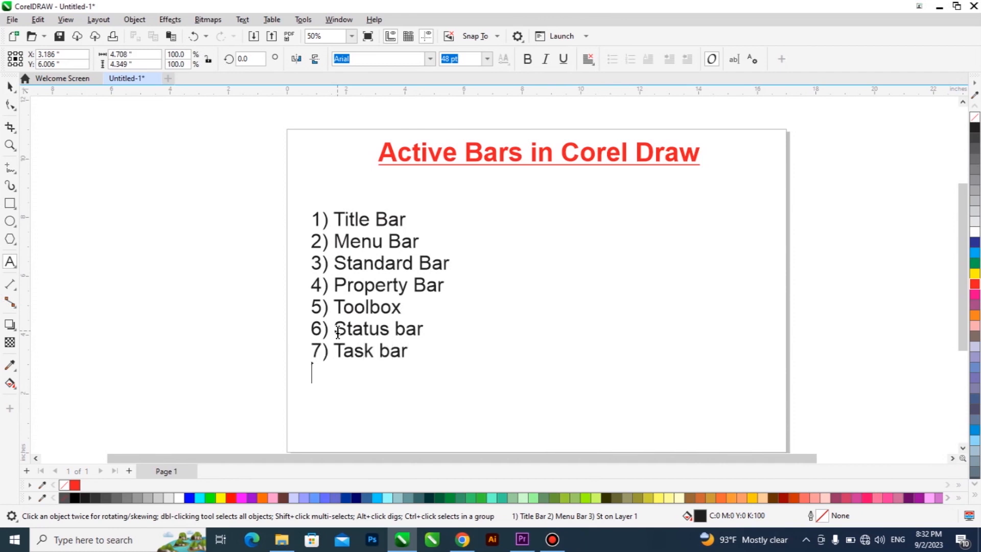
click(10, 87)
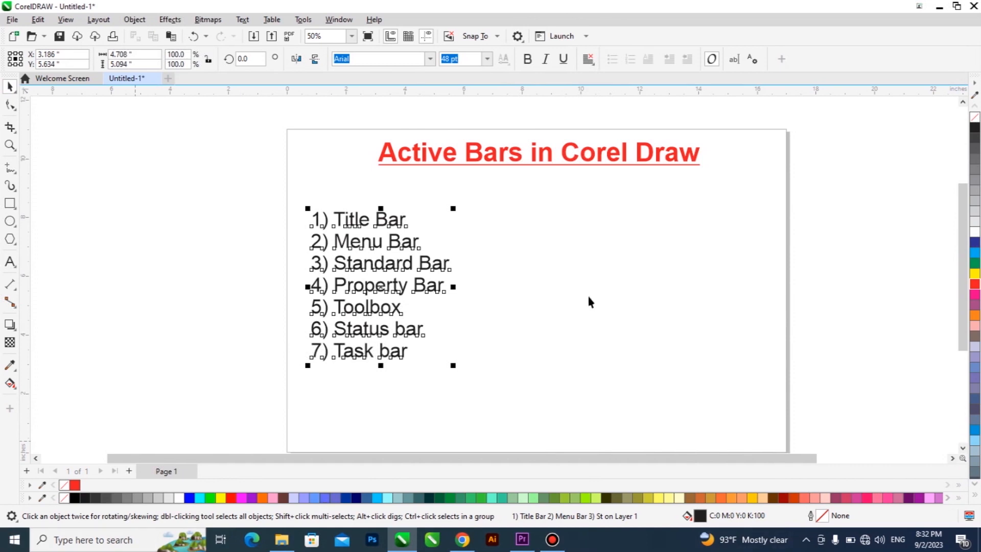
double_click(412, 356)
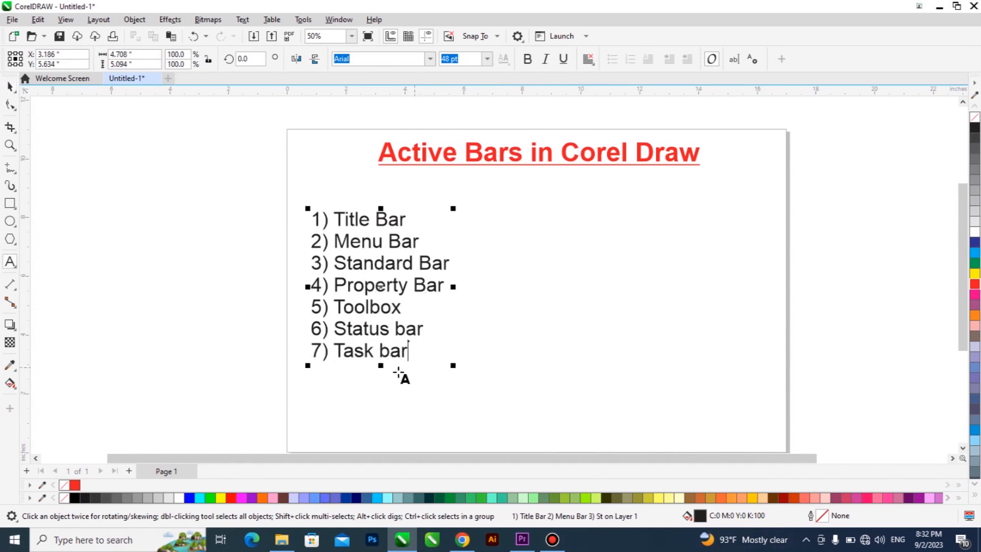
click(10, 87)
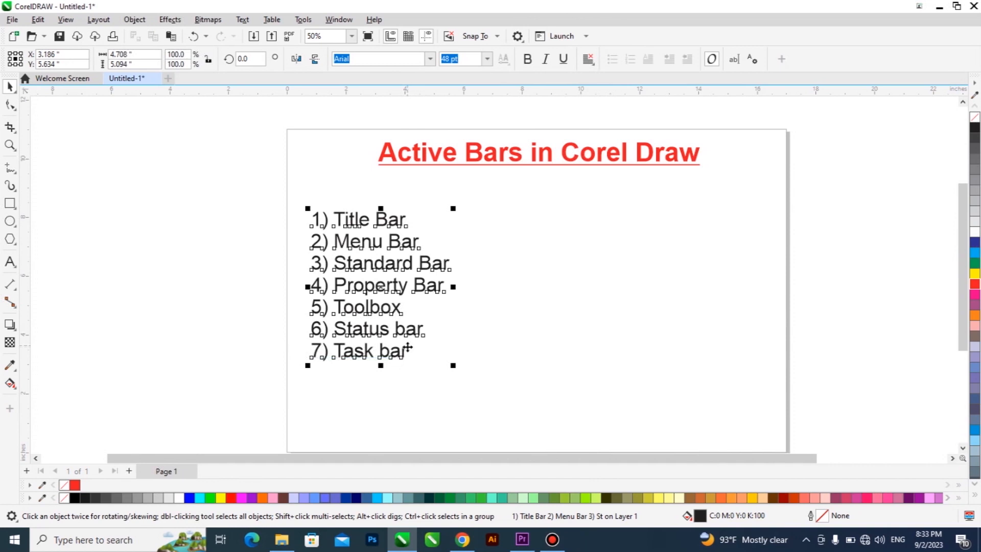
Deselect the list, then open the Windows Start menu from the task bar and close it again
click(519, 267)
click(14, 21)
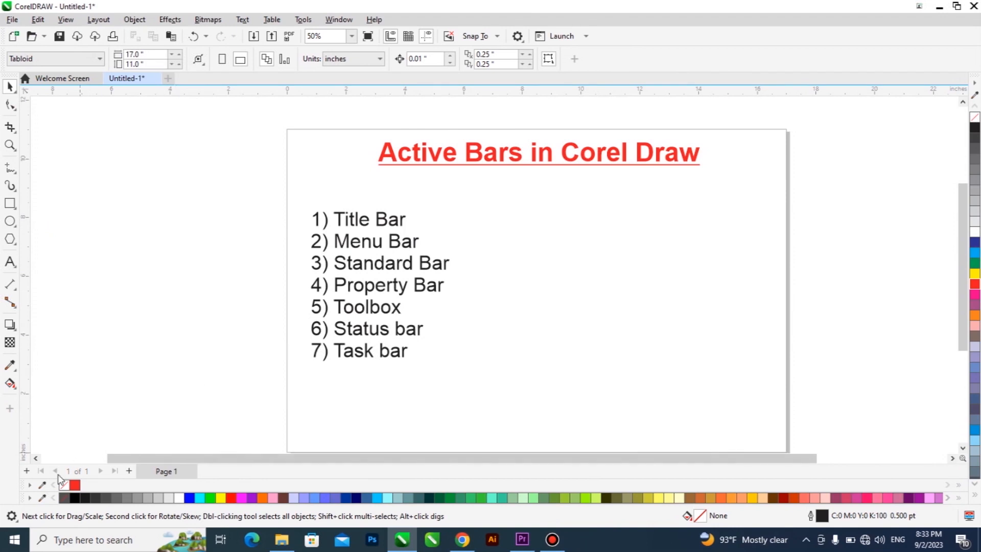
click(5, 547)
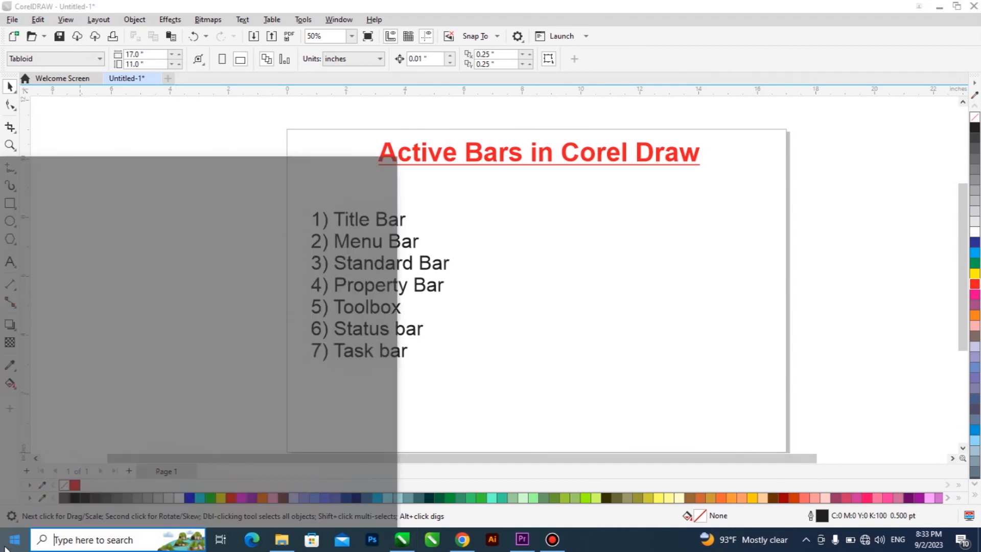
click(576, 363)
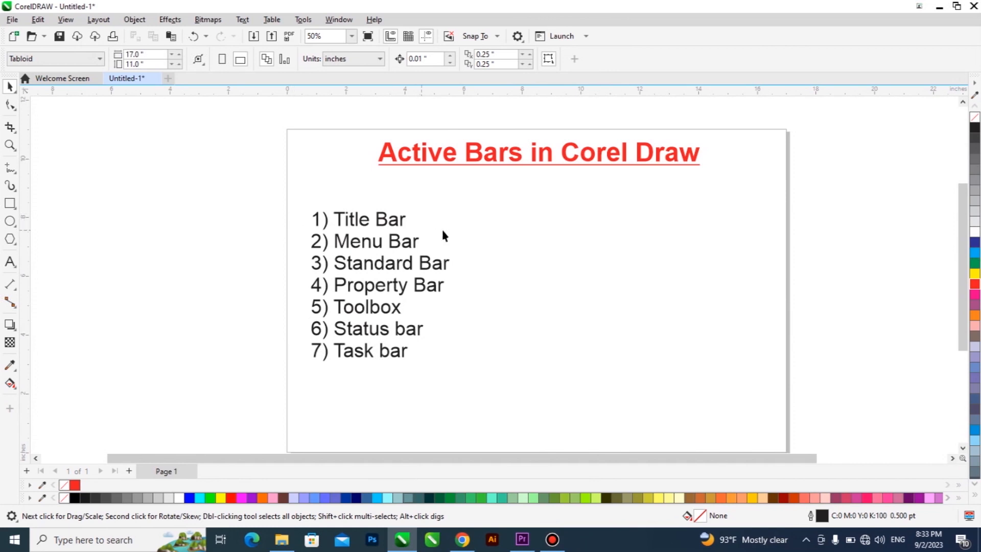
Add the item "8) Scrolling bar" at the end of the numbered list
click(396, 360)
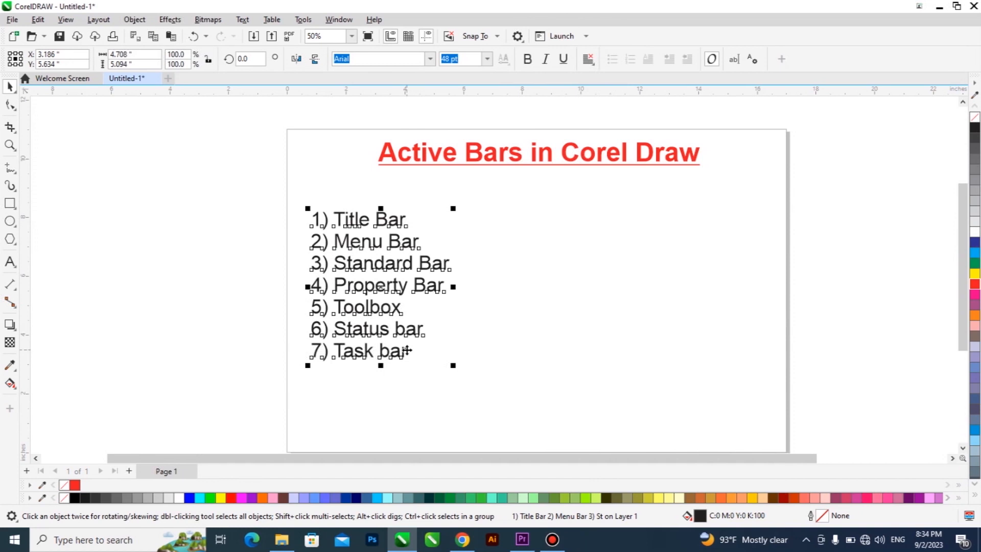
double_click(425, 351)
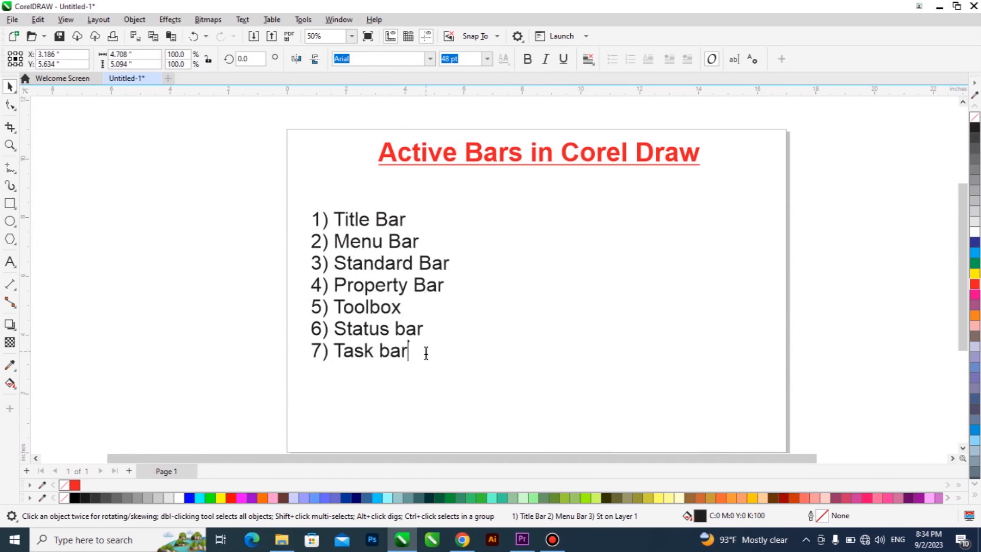
key(Return)
text(8) )
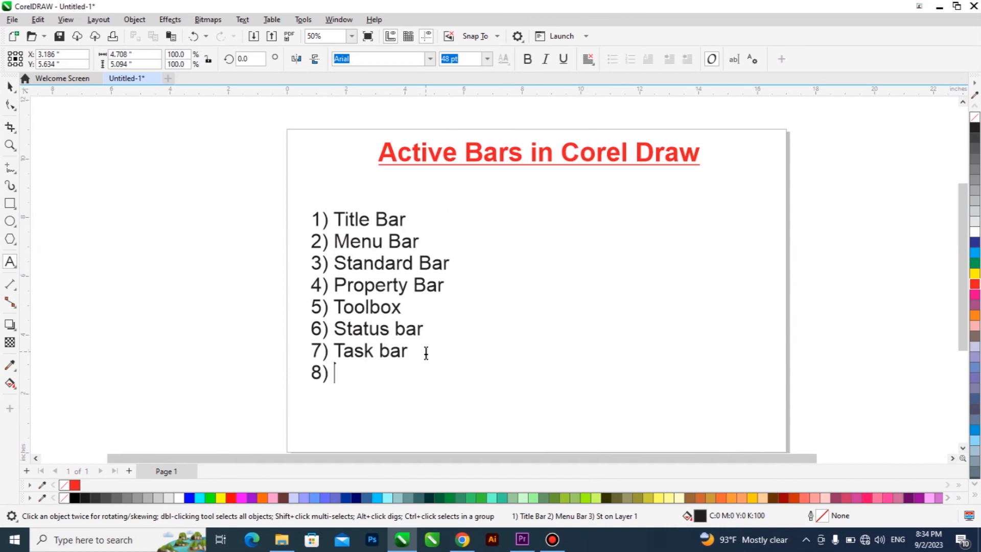
text(Scrolling )
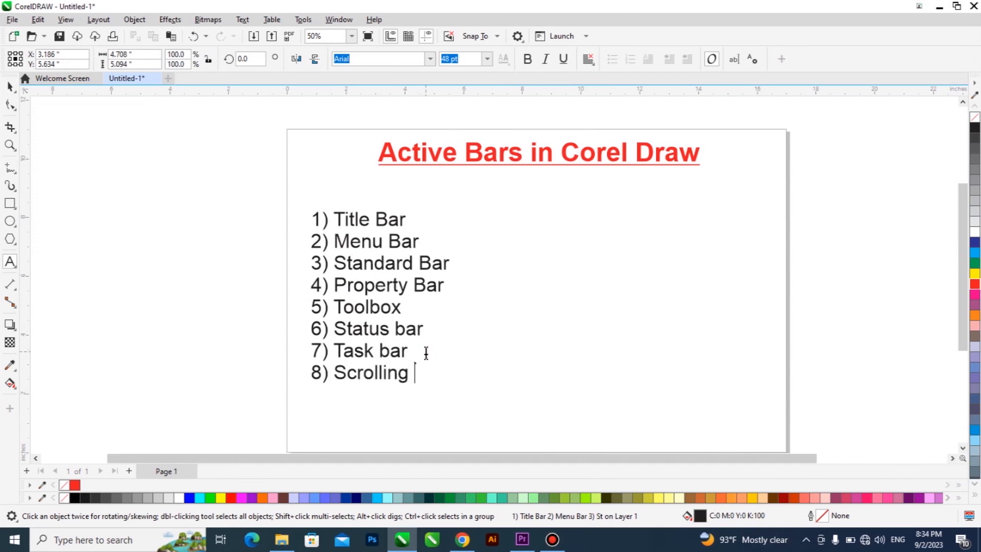
text(bar)
key(ctrl+space)
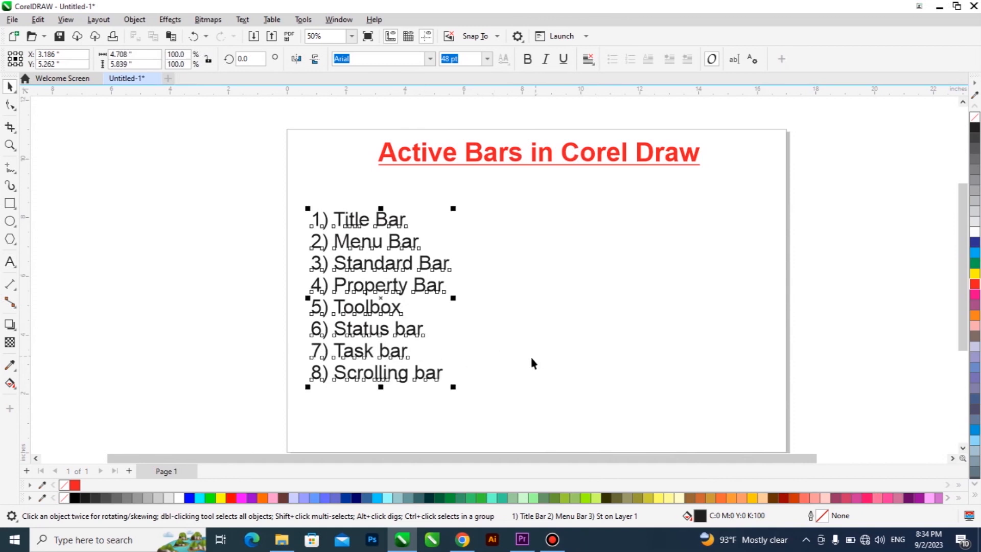
Examine how the scroll bars shift the page horizontally and vertically, and return to the original view
click(36, 459)
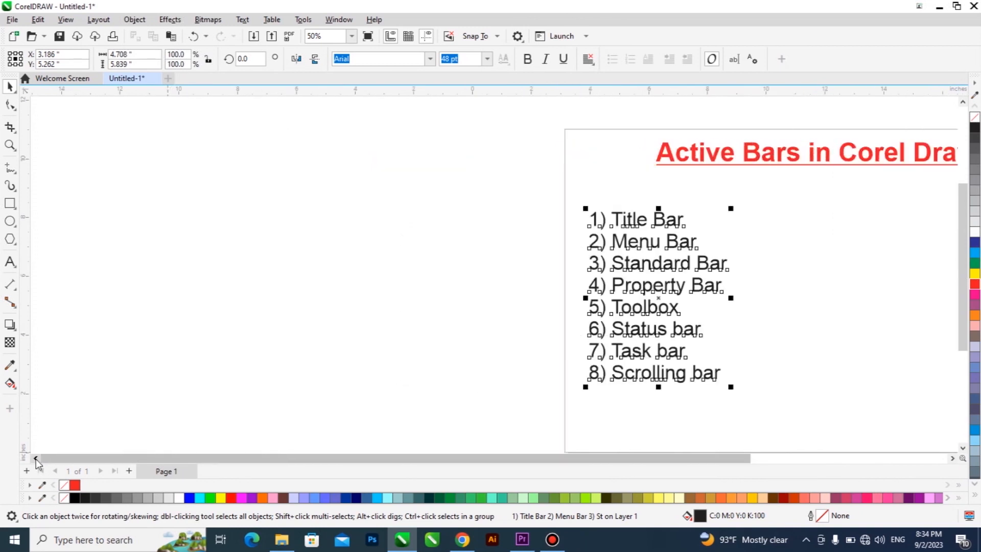
click(952, 458)
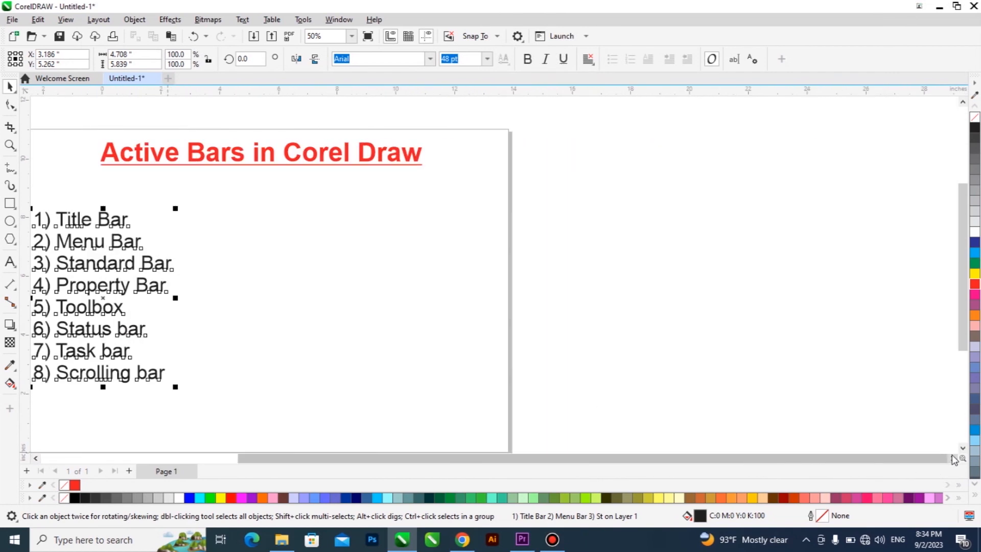
click(35, 458)
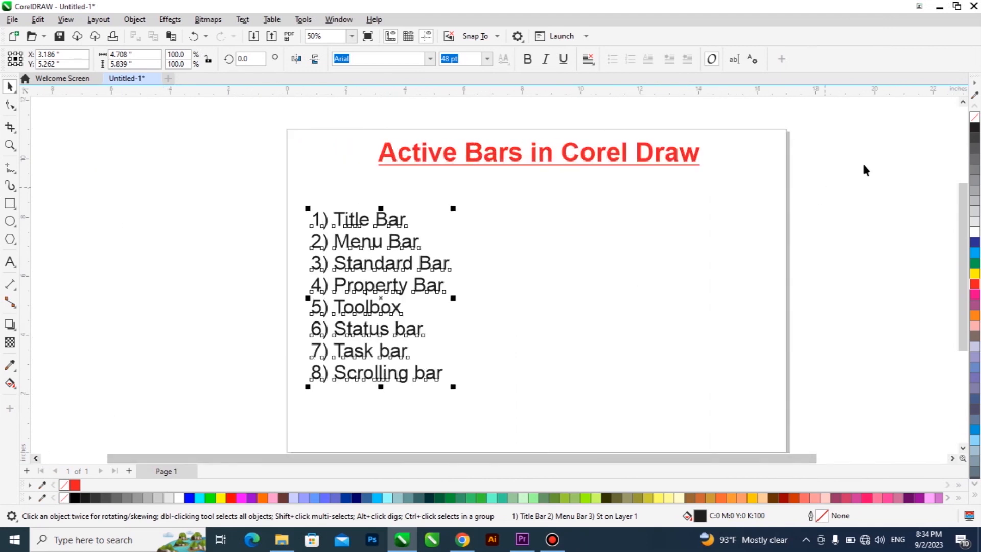
click(964, 105)
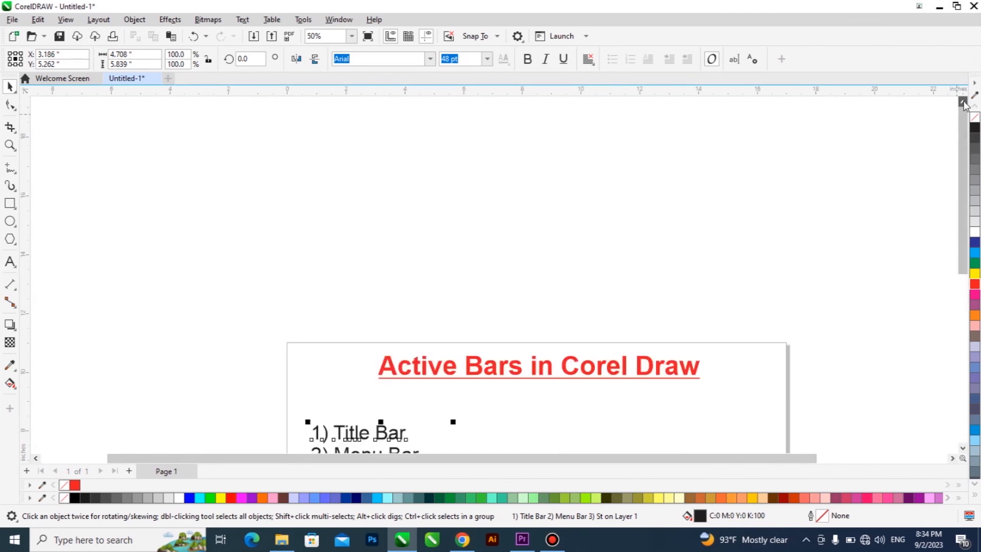
click(962, 448)
click(36, 458)
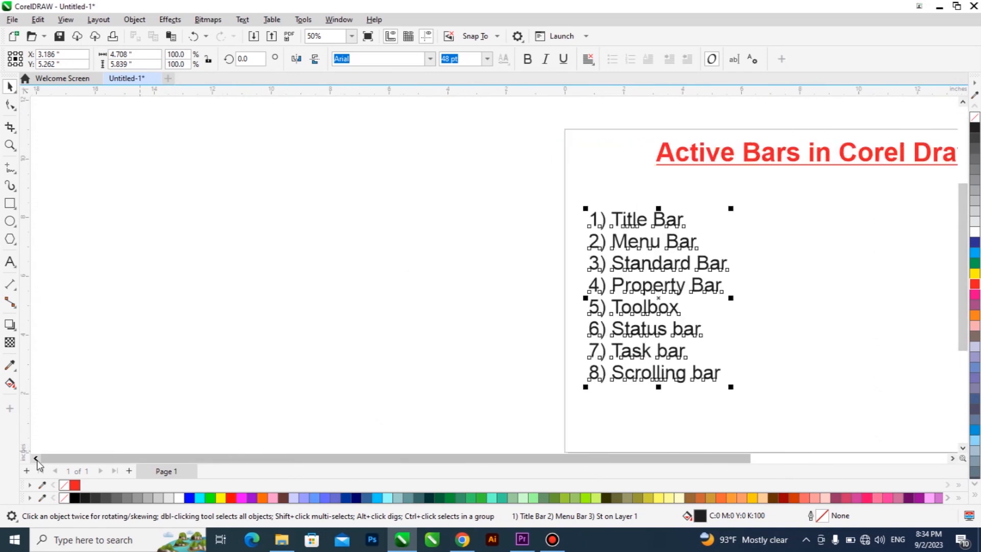
click(953, 458)
click(953, 458)
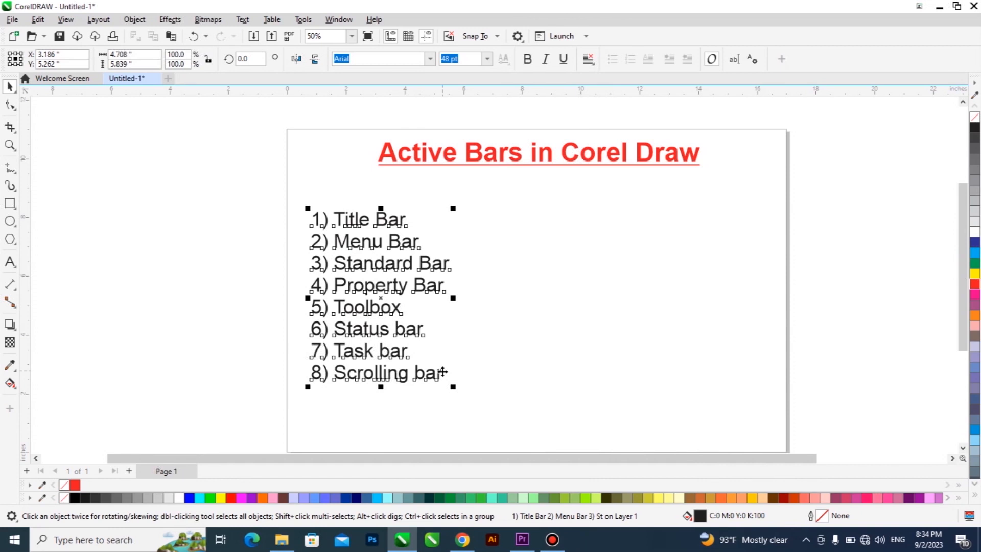
Add the item "9) Colour bar" at the end of the numbered list
double_click(442, 370)
key(Return)
text(9))
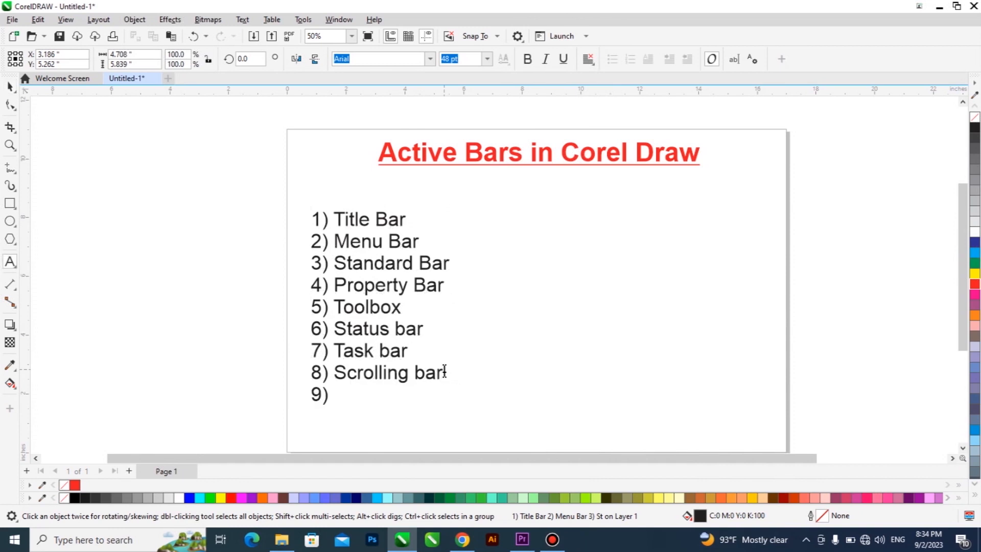
text( Colour bar)
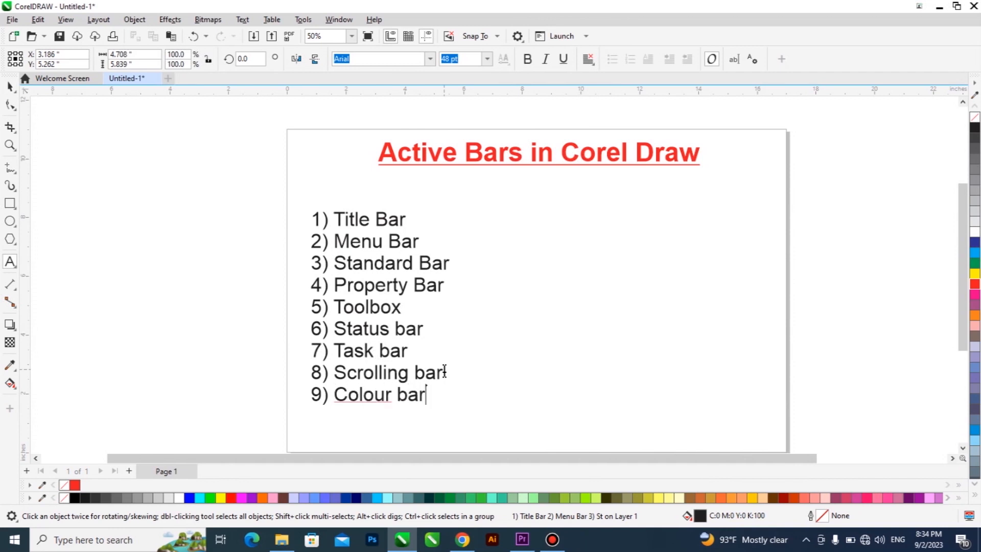
key(ctrl+space)
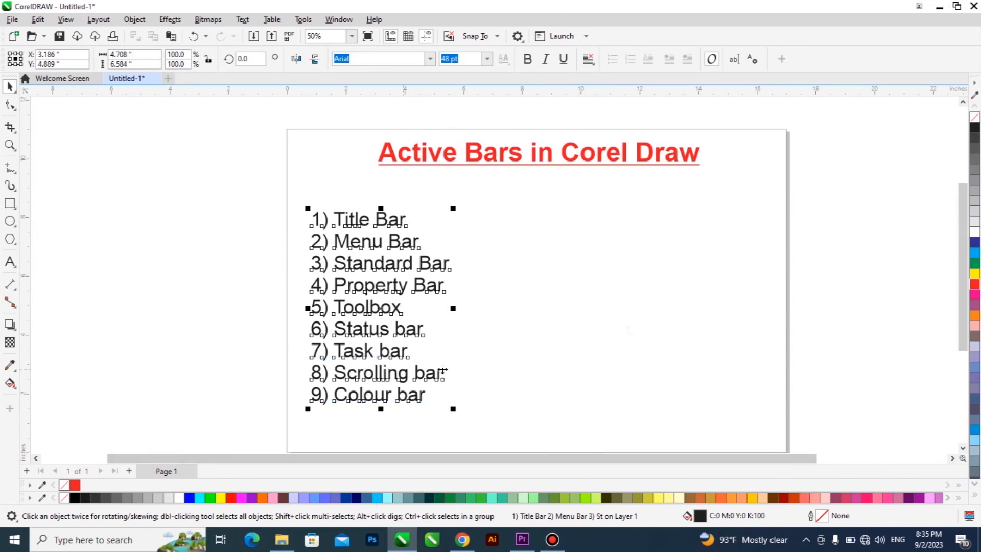
Float the vertical colour palette over the page and dock it back in its original place
drag(975, 82, 794, 85)
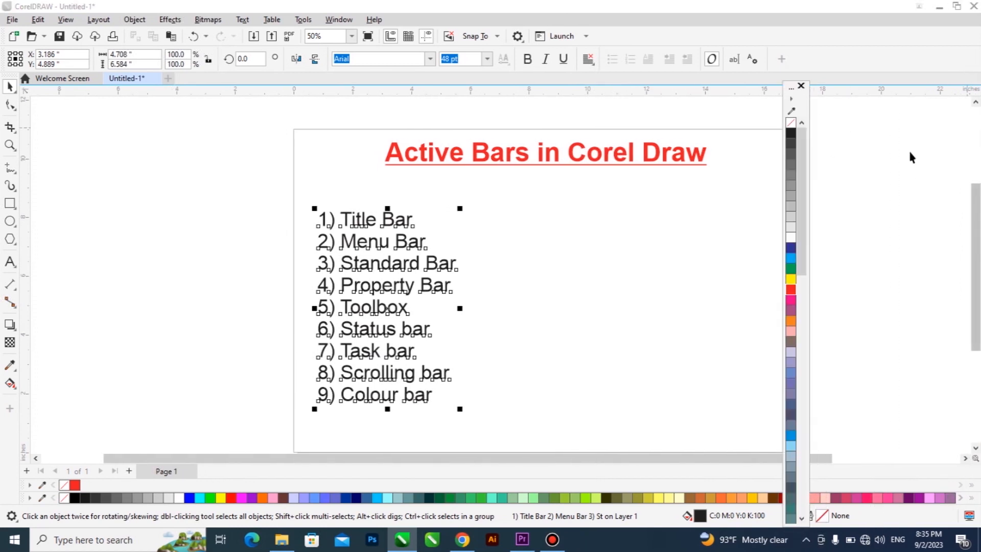
drag(793, 90, 966, 125)
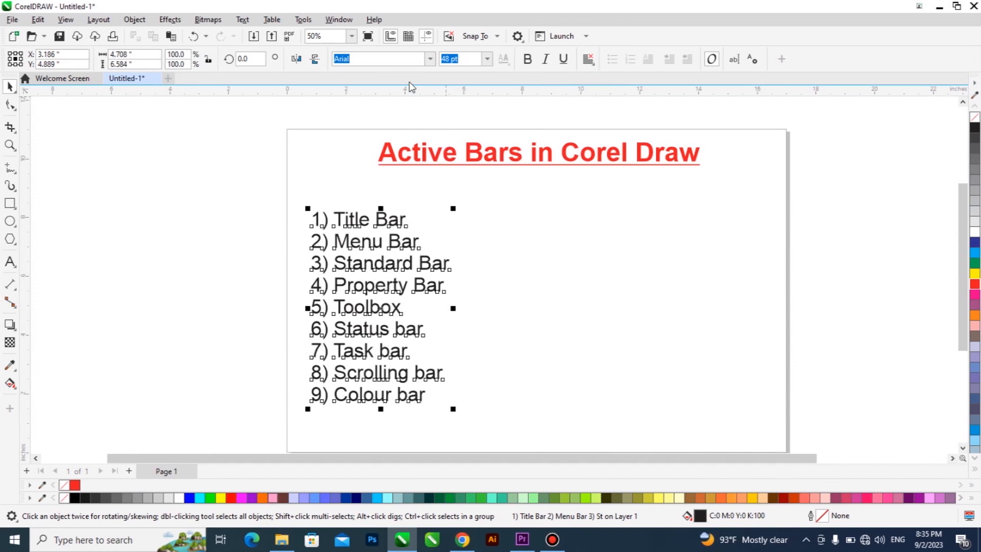
click(339, 20)
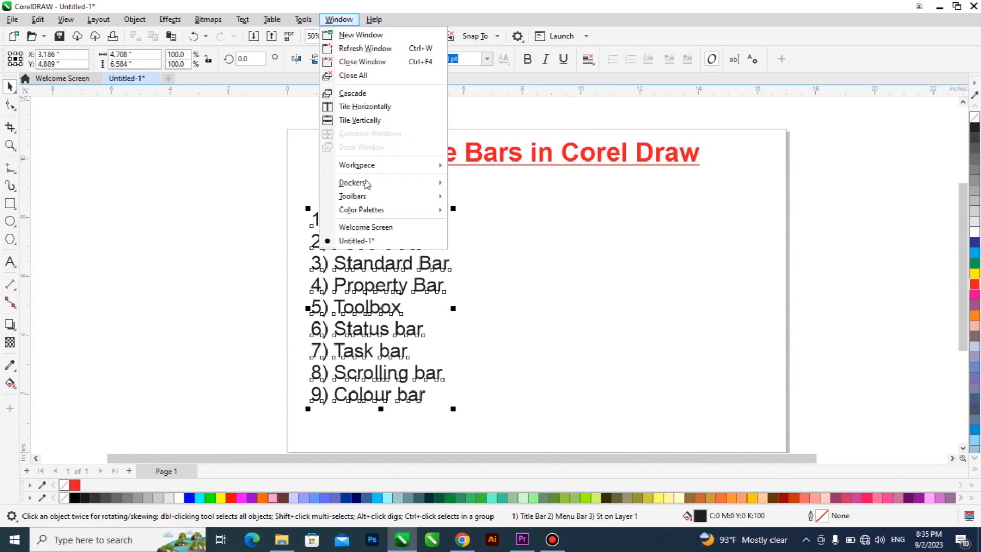
click(535, 221)
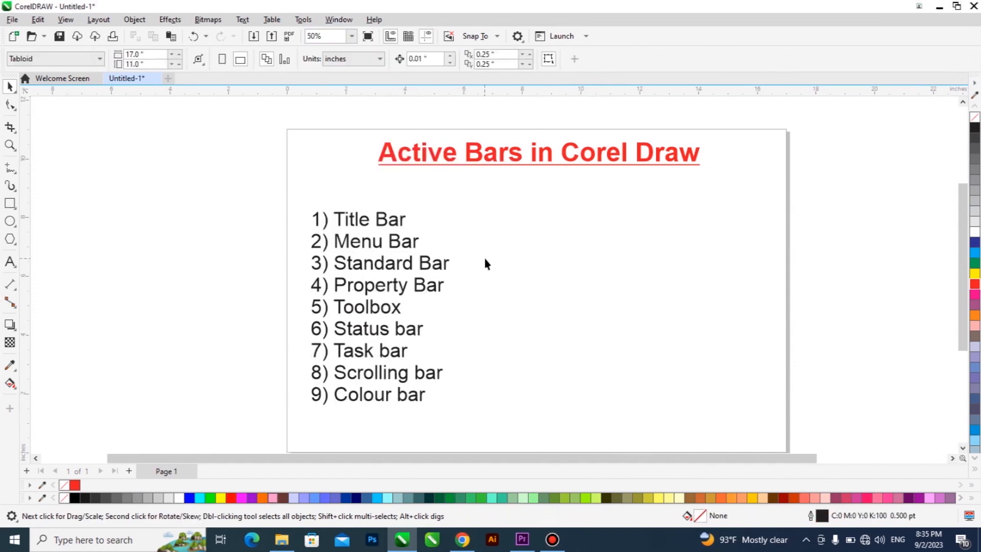
Add the item "10) Ruler bar" at the end of the numbered list and deselect the text
double_click(422, 395)
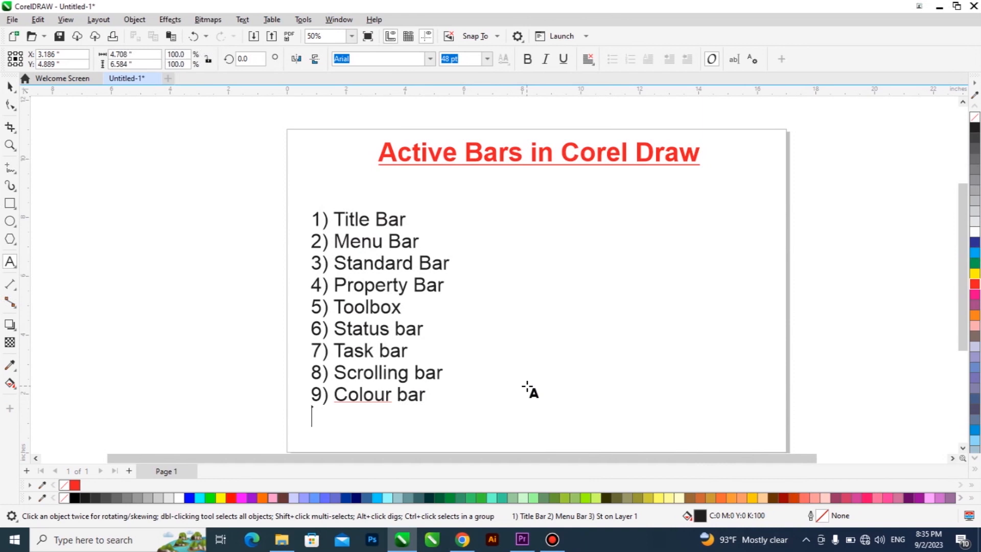
text(10) Ruler bar)
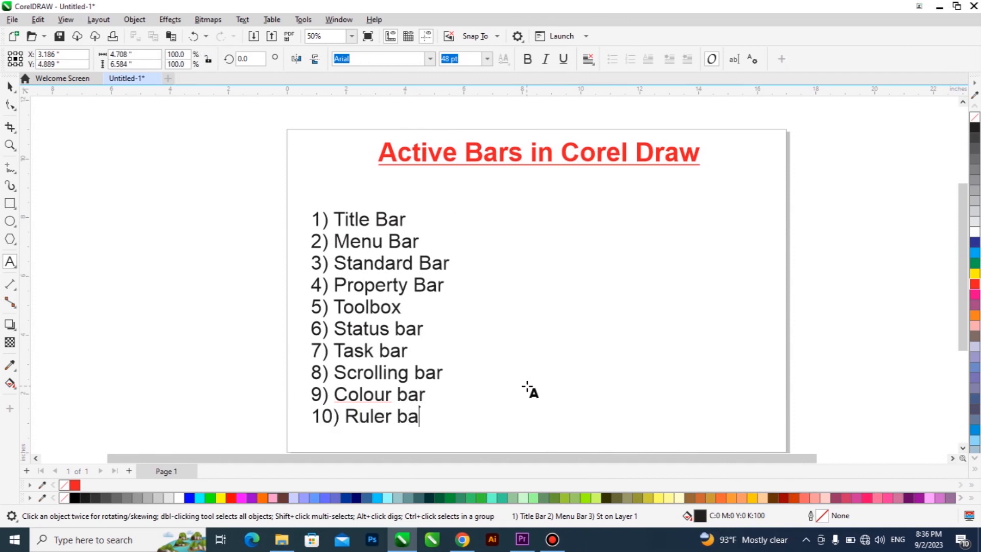
key(ctrl+space)
click(556, 346)
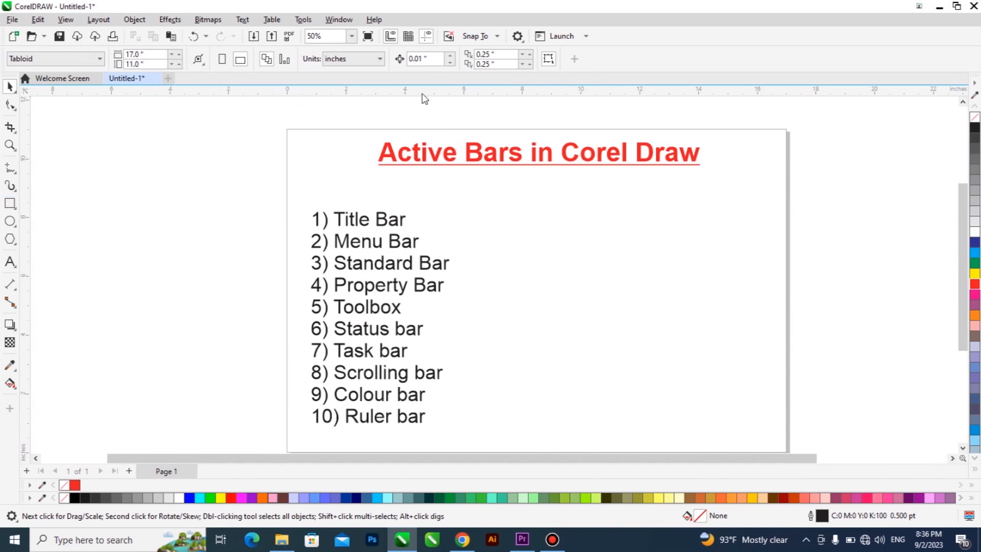
Draw a rectangle about 4.2 by 0.8 inches above the page's upper-left corner, and delete it after moving it beside the page
click(10, 203)
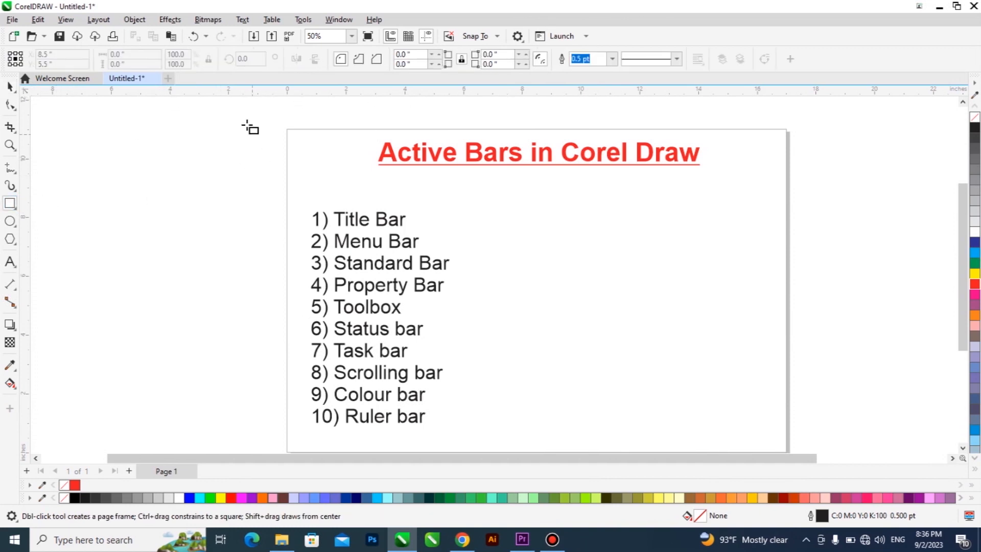
drag(227, 100, 350, 122)
key(space)
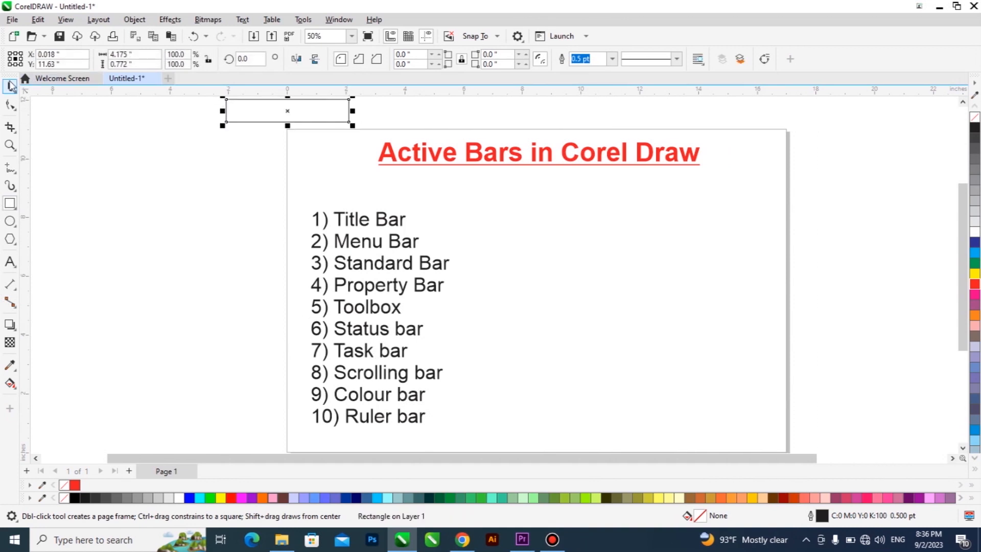
mouse_move(271, 102)
mouse_down()
mouse_move(92, 184)
mouse_move(80, 172)
mouse_up()
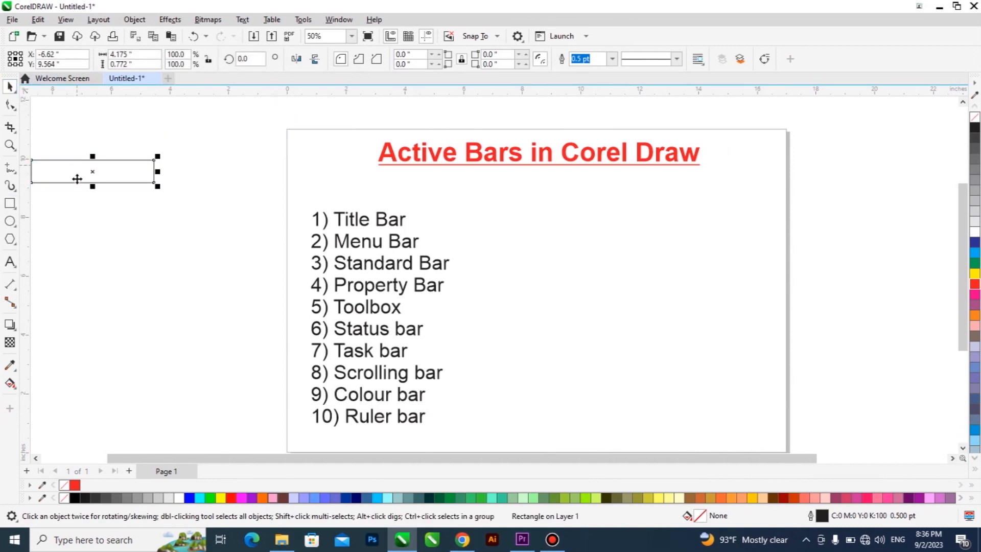
drag(100, 210, 102, 218)
key(Delete)
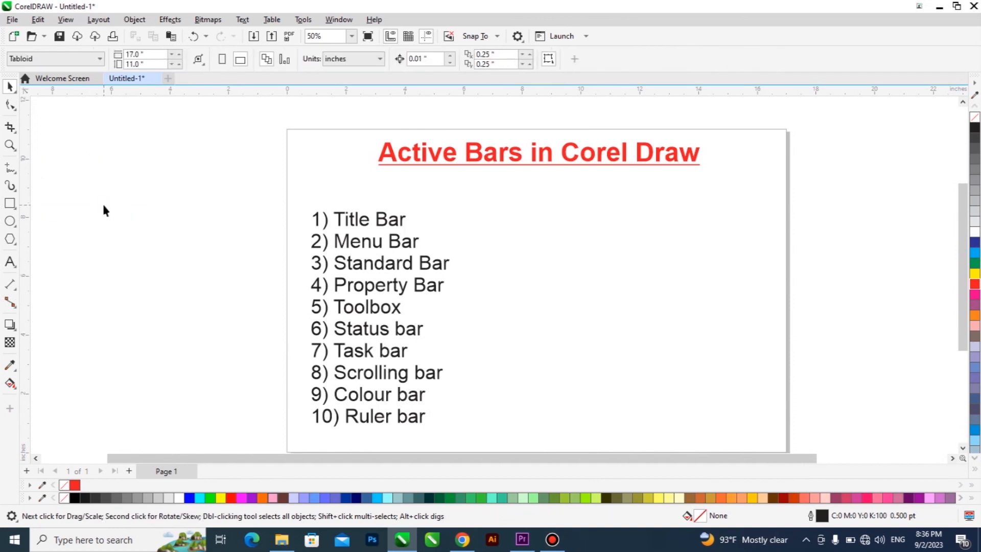
right_click(699, 53)
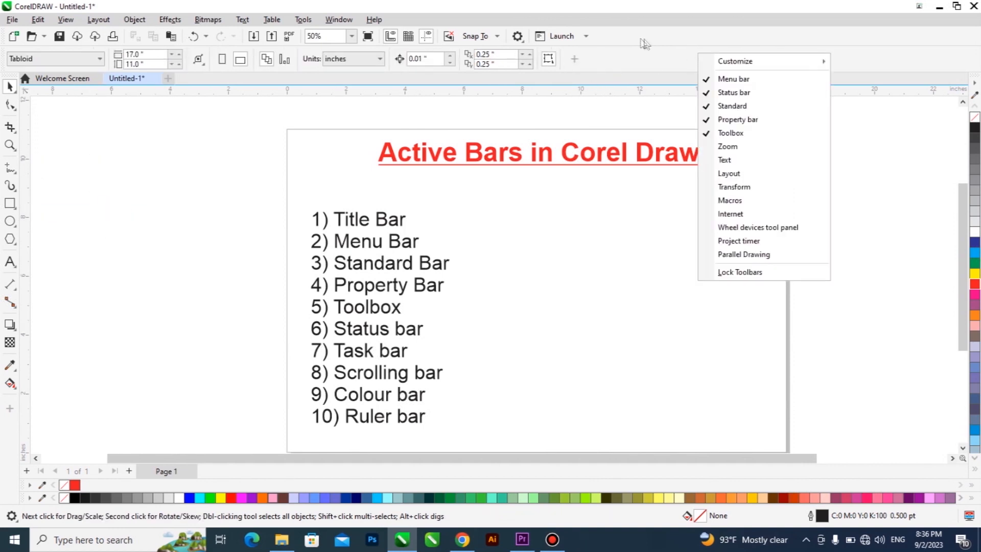
click(634, 246)
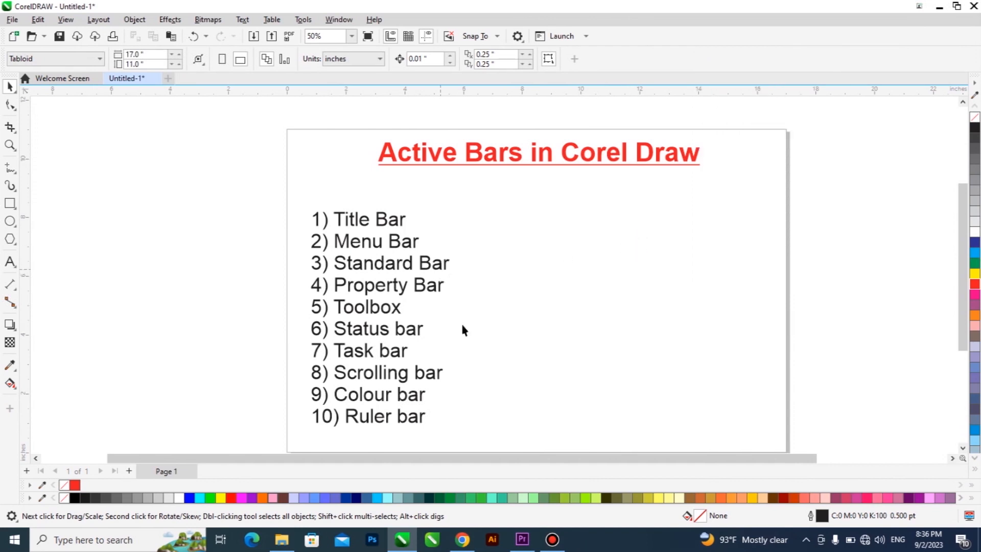
Add the item "11) Windows bar" at the end of the numbered list
double_click(424, 416)
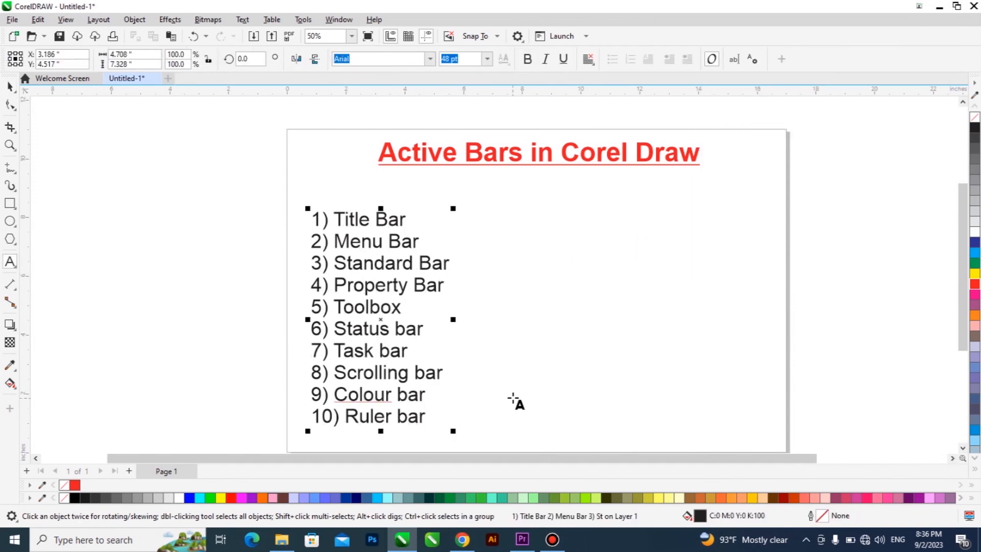
key(Return)
text(11) Wind)
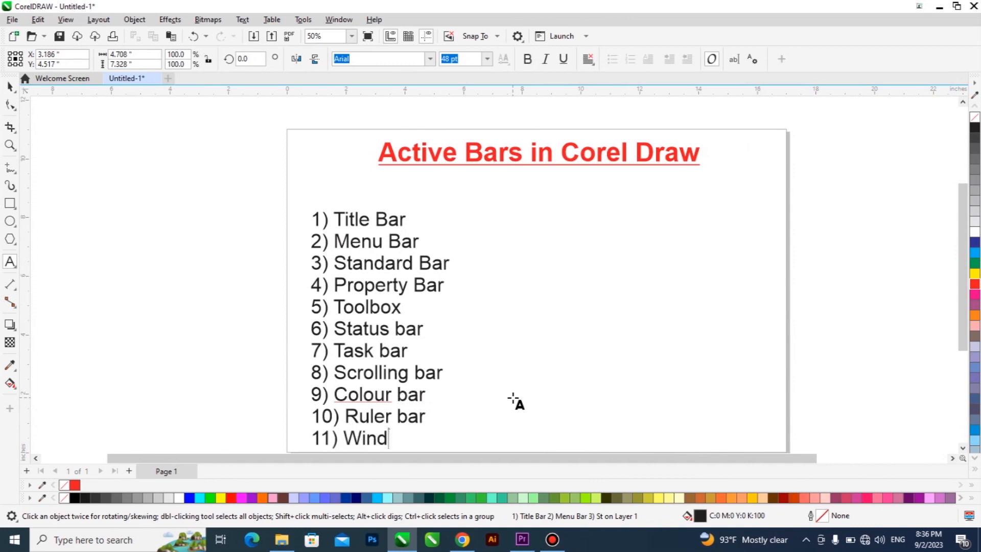
text(ows bar)
key(ctrl+space)
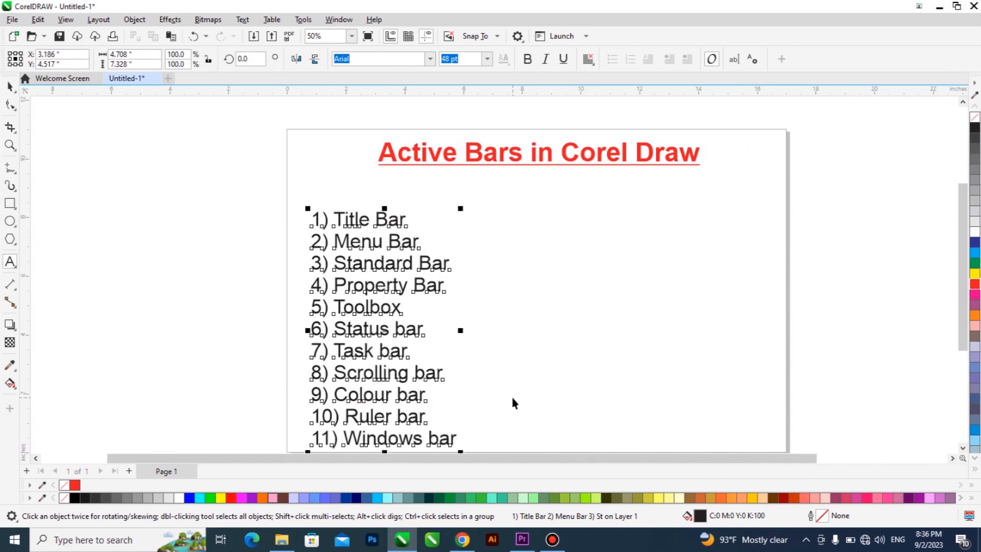
Move the numbered list up about 0.5 inch so its last item sits clear of the page's lower edge
scroll(385, 262, down, 1)
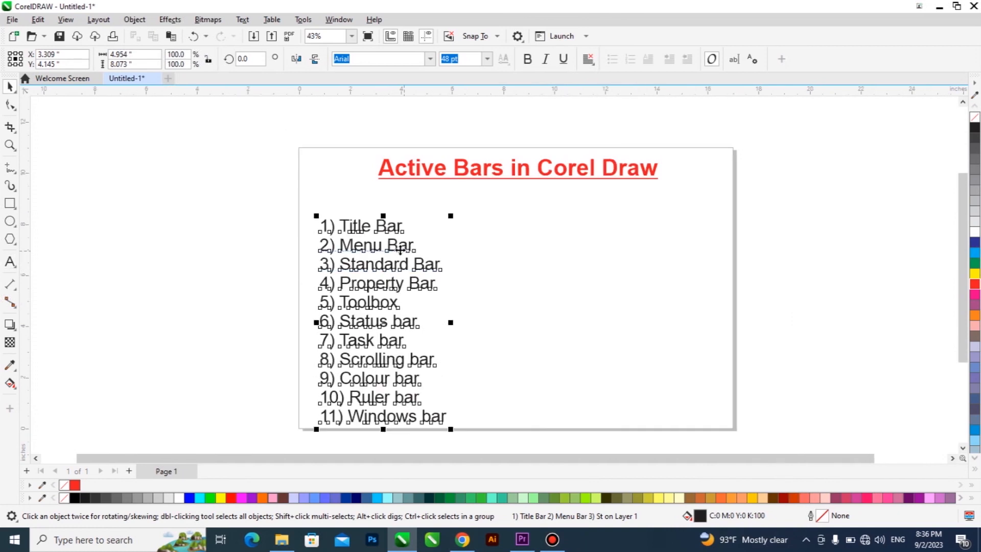
drag(402, 251, 401, 239)
scroll(406, 365, up, 1)
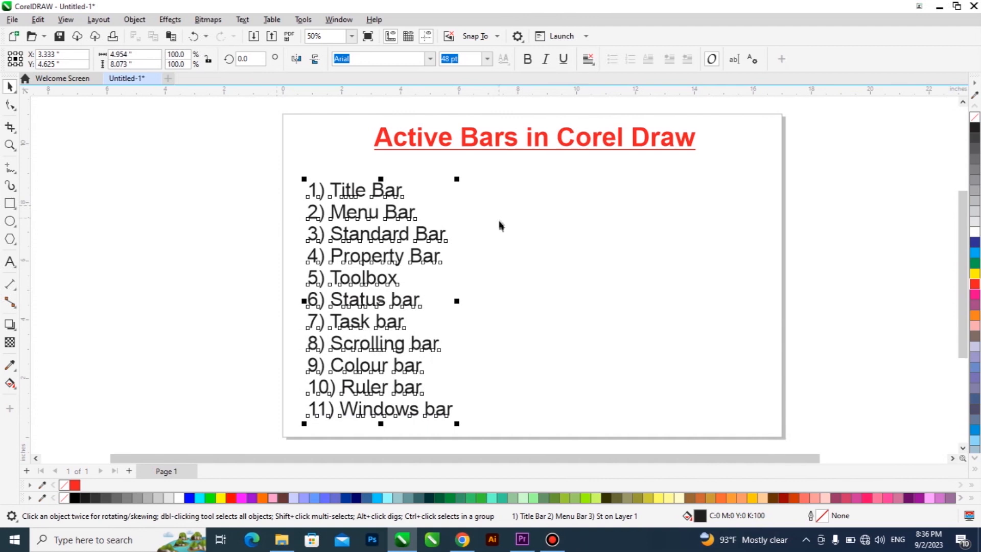
click(181, 200)
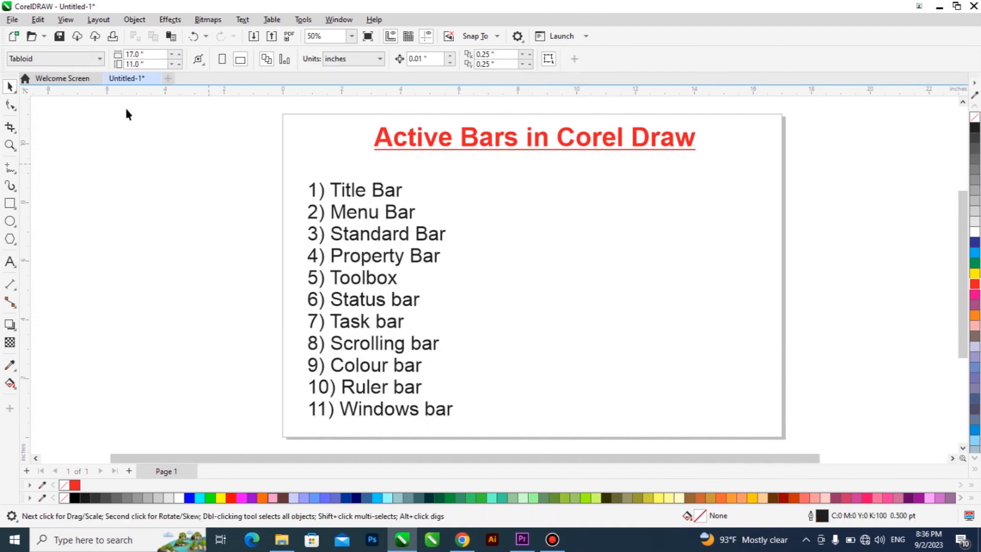
Compare the Welcome Screen with the Untitled-1 document by switching between them, ending on the document
click(58, 80)
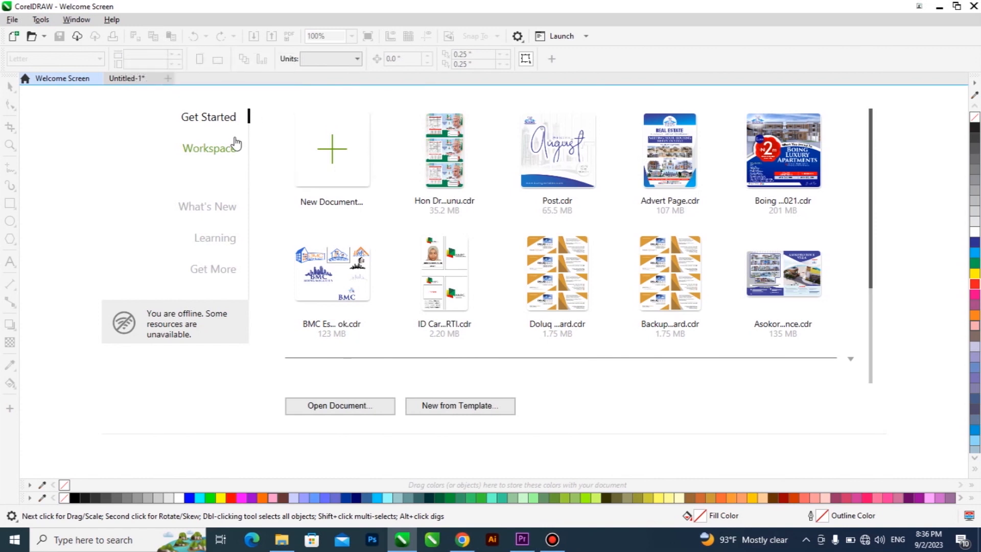
click(123, 82)
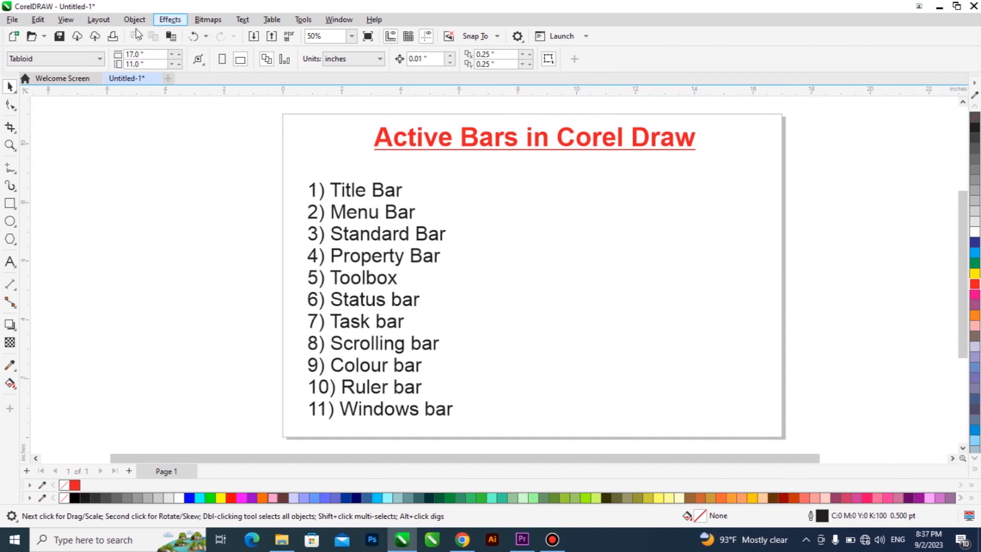
click(74, 81)
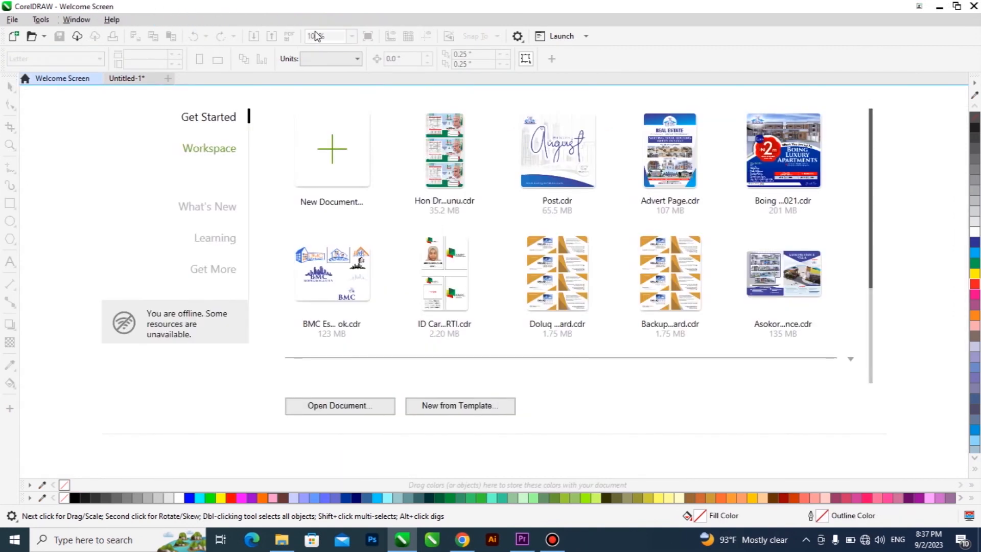
click(126, 81)
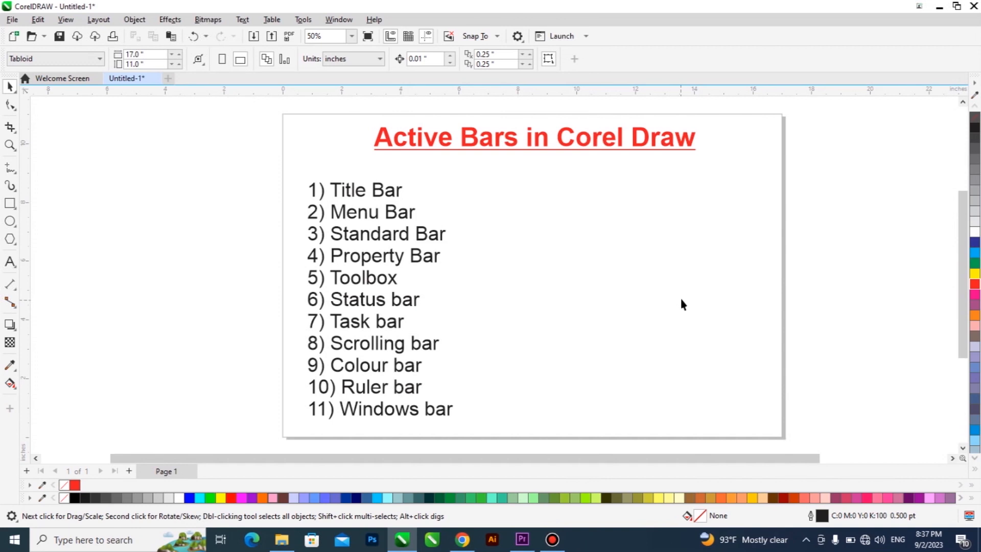
click(62, 79)
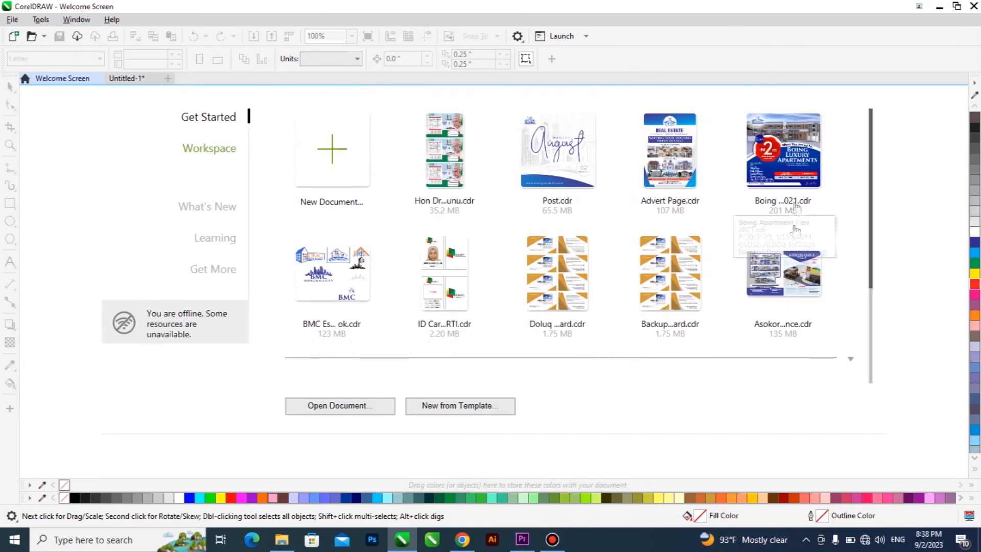
click(126, 78)
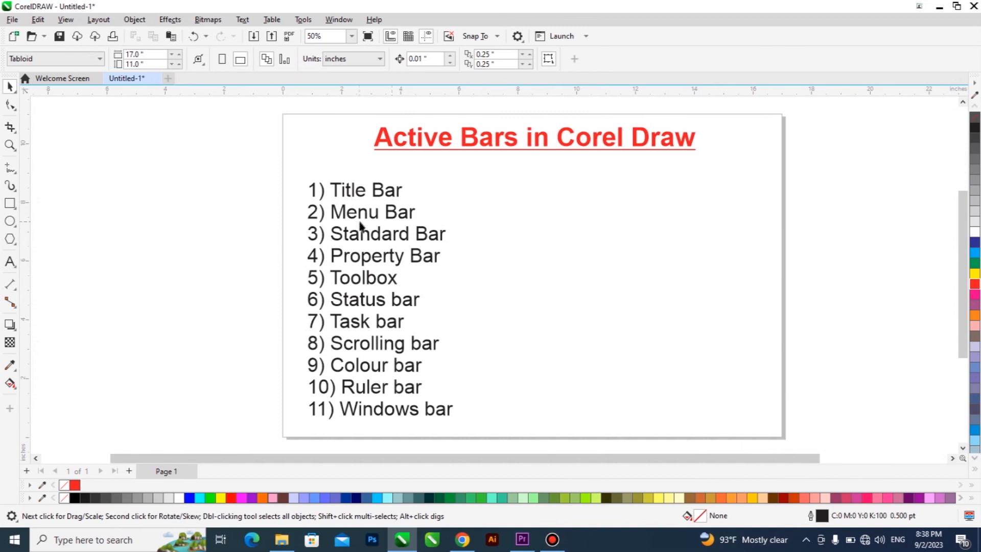
Select the numbered list of bars on the page
click(426, 260)
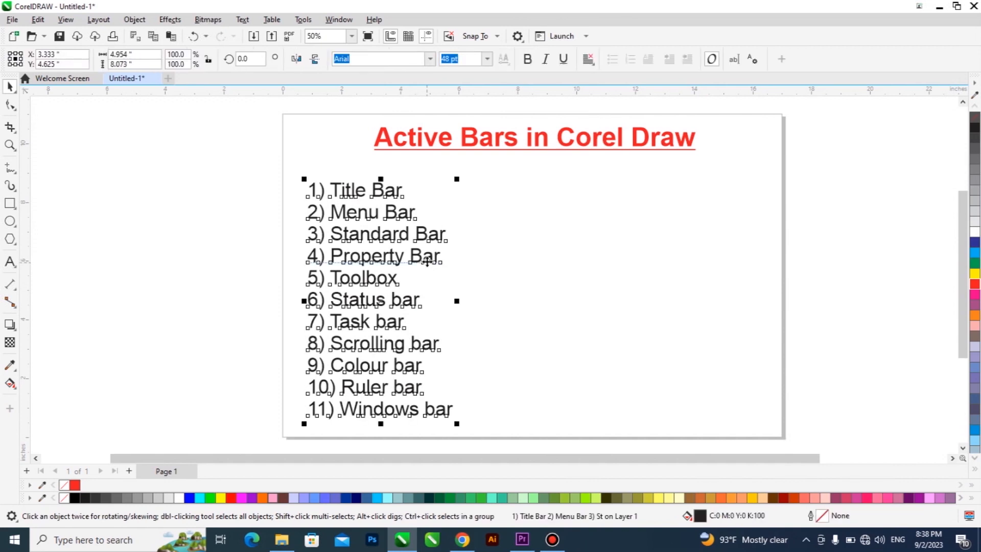